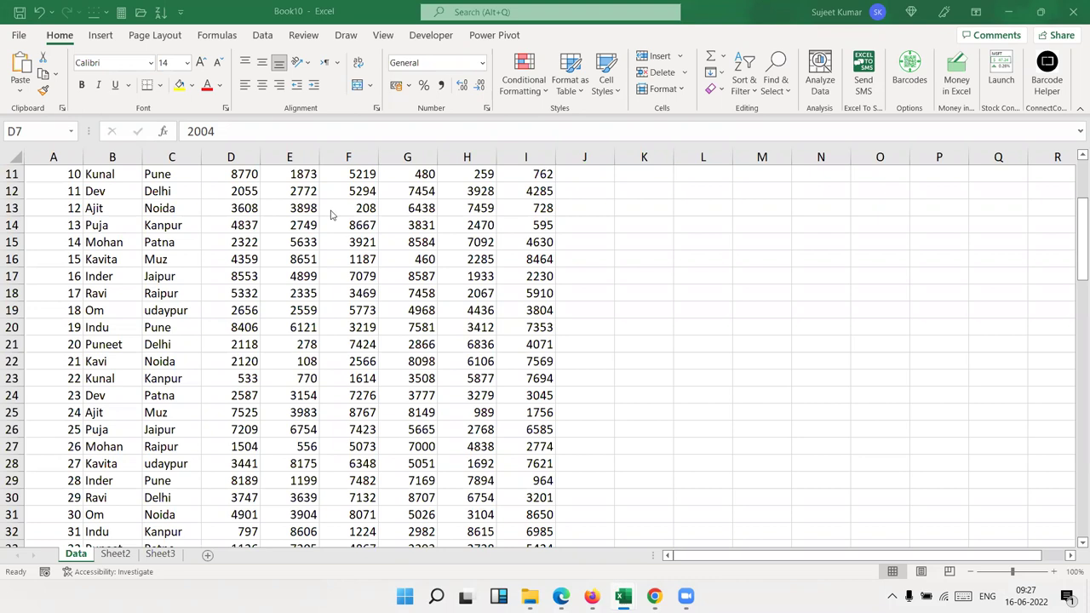
Jump from cell E15 back to A1, showing the ID, Name, City and JAN–JUN headers
click(309, 242)
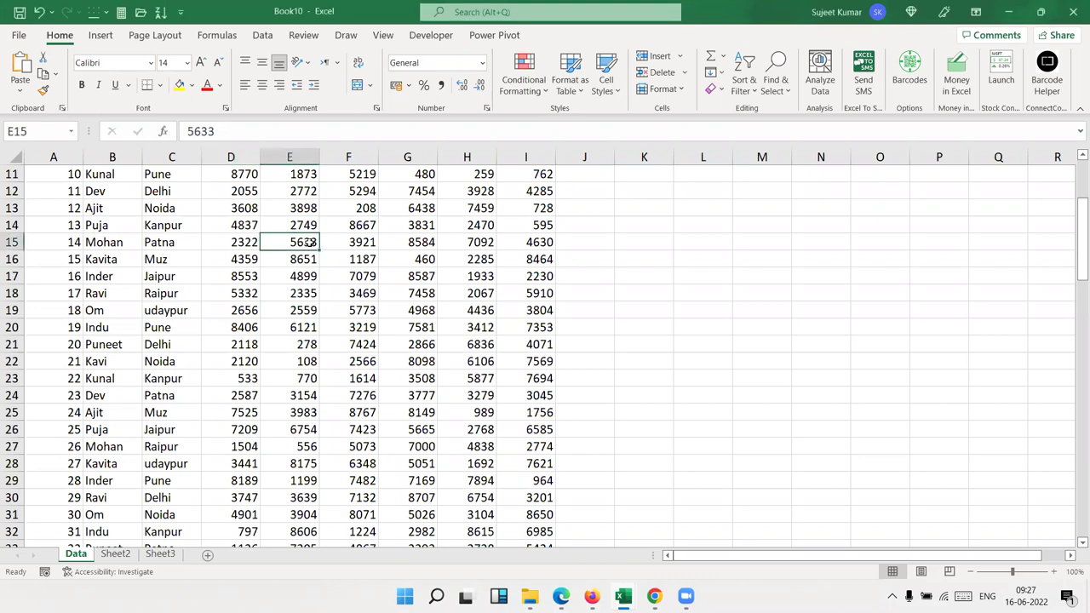
key(ctrl+Up)
key(ctrl+Left)
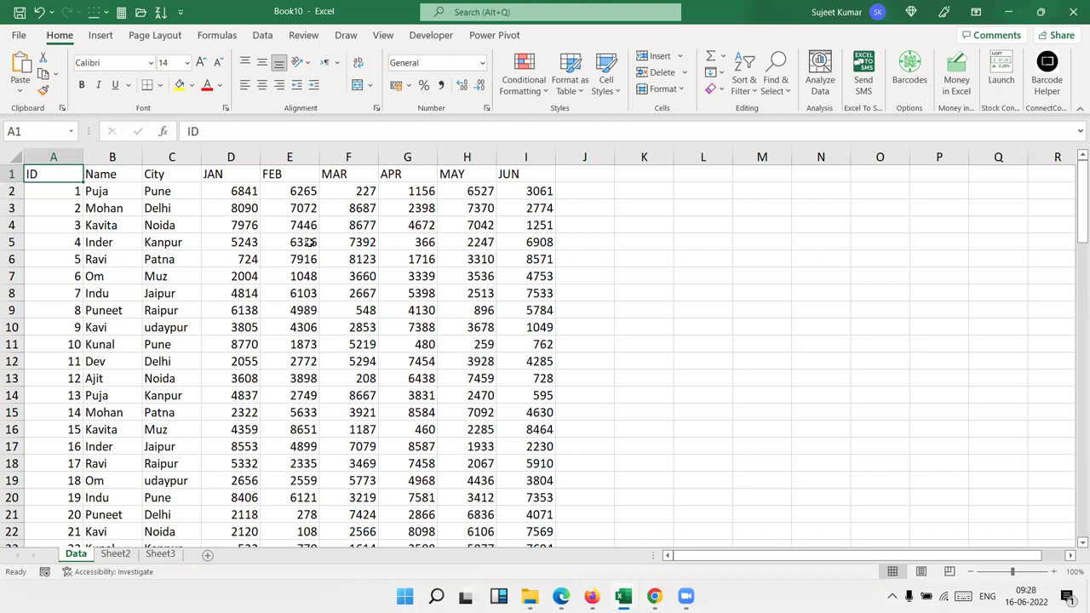
Add a 'Total' heading in J1 and an AutoSum formula =SUM(D2:I2) in J2
click(577, 185)
key(Up)
text(Tota)
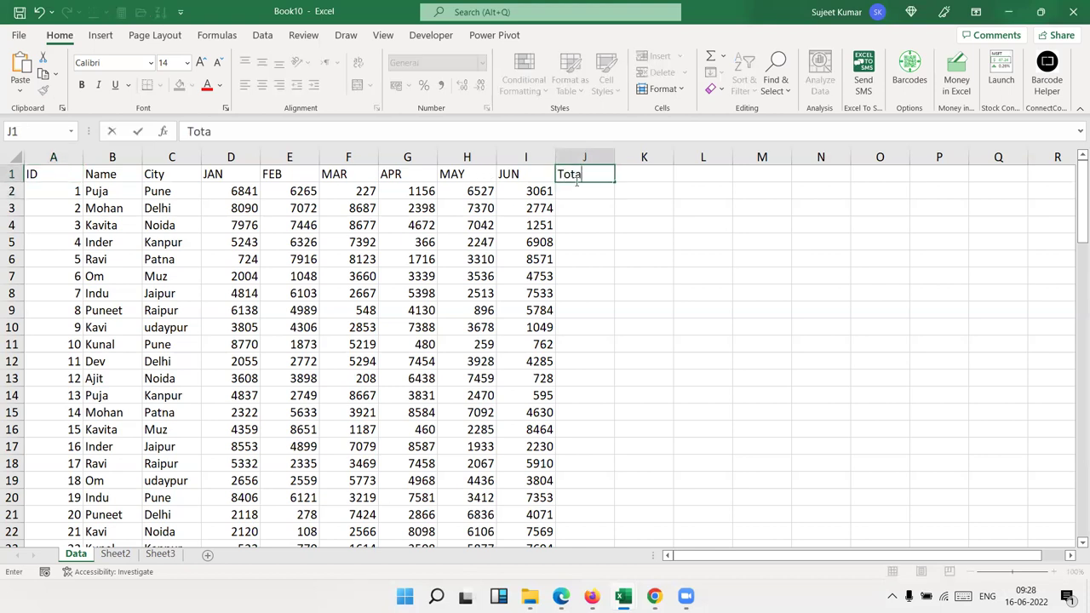
text(l)
key(Return)
key(alt+equal)
key(Return)
Fill the J2 total formula down every sales record and verify it in J4
click(576, 185)
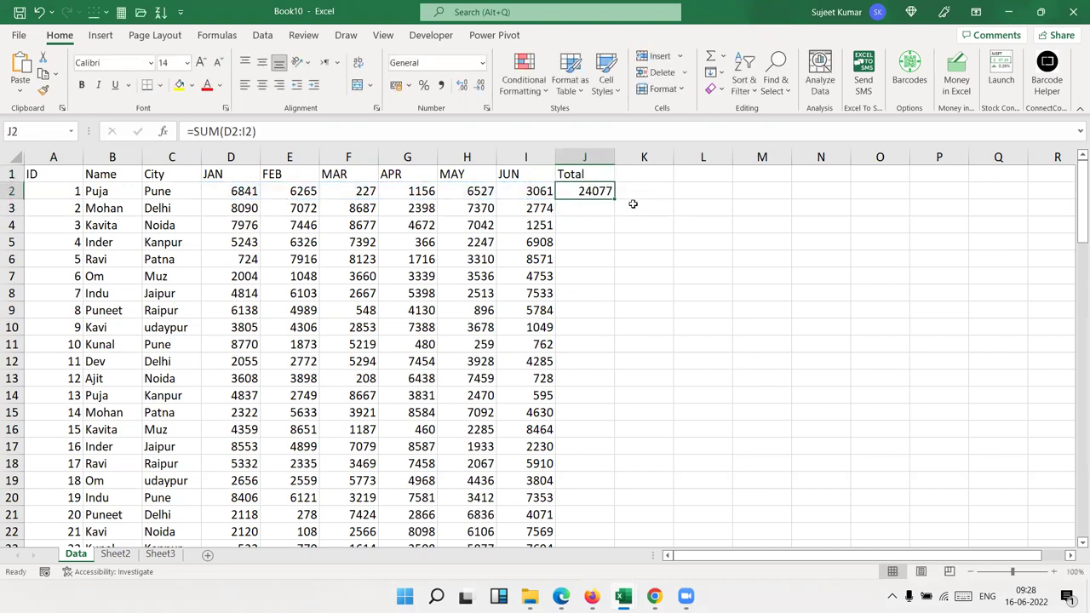
double_click(613, 201)
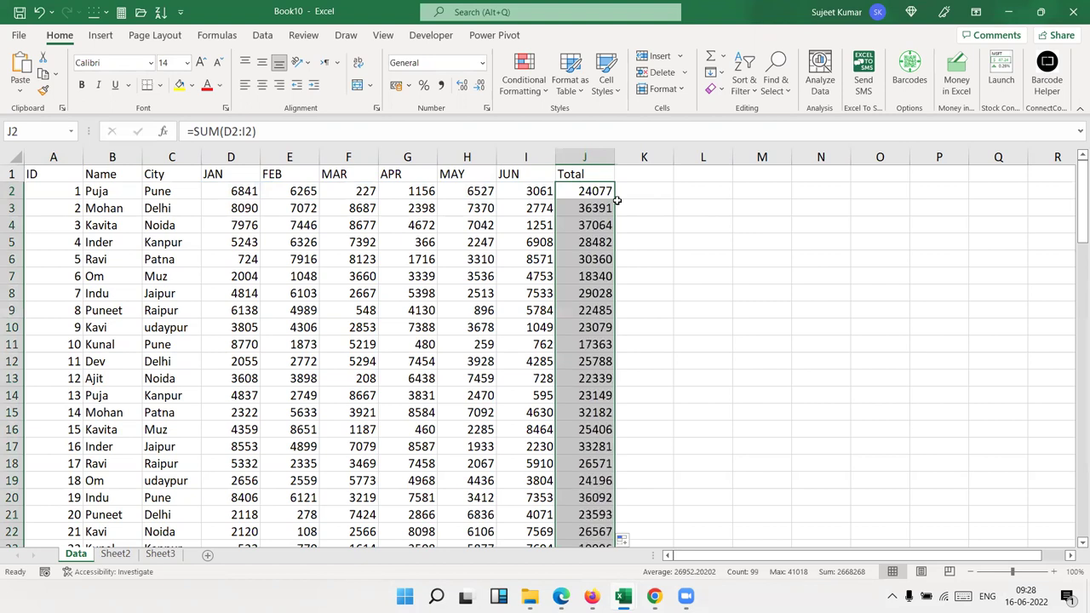
scroll(613, 212, down, 10)
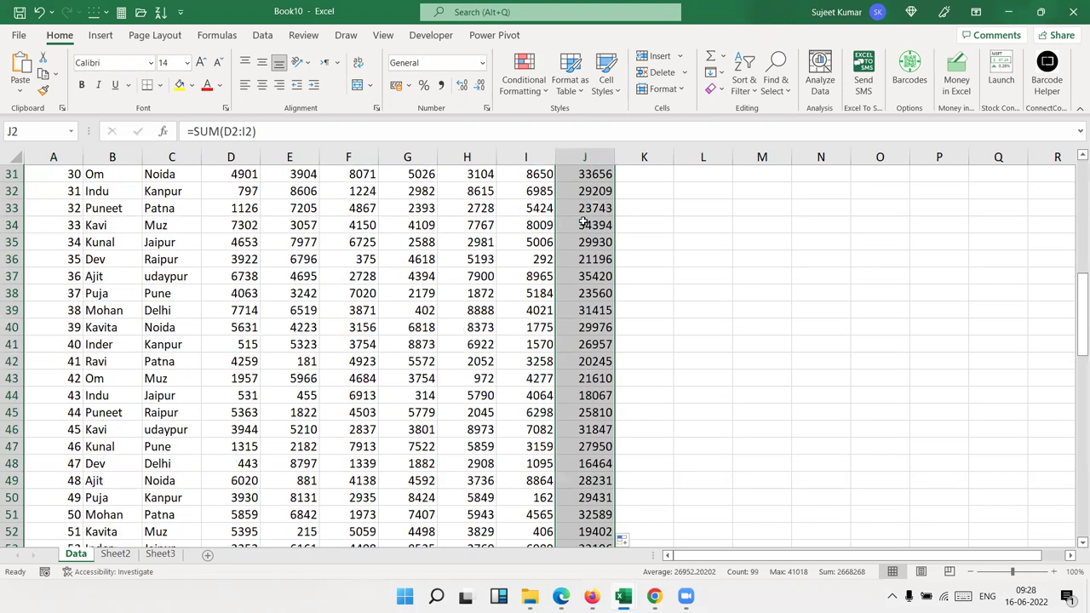
scroll(584, 223, up, 10)
click(563, 224)
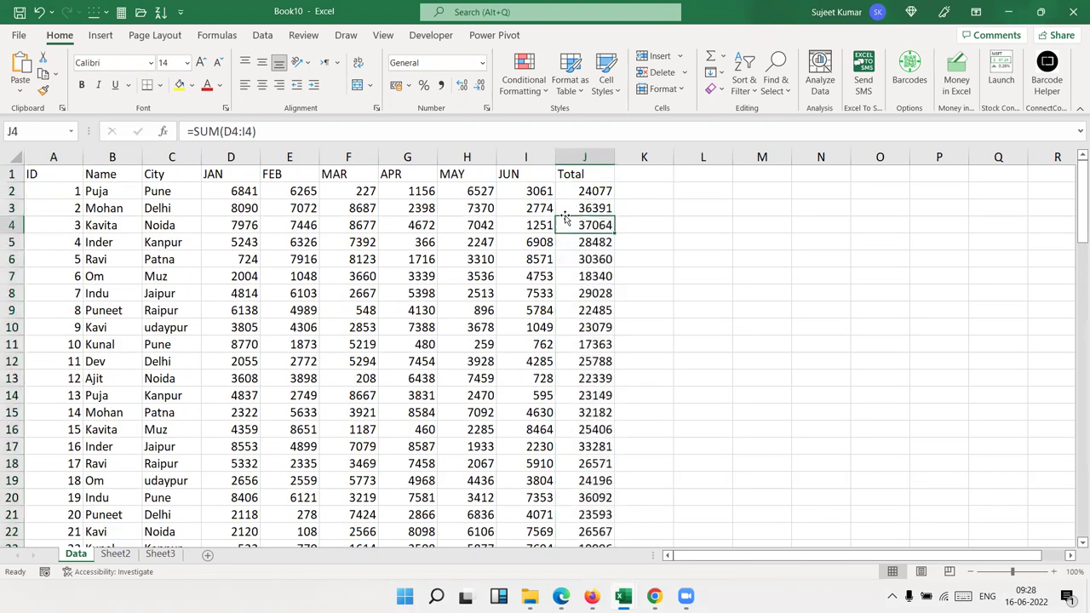
click(570, 173)
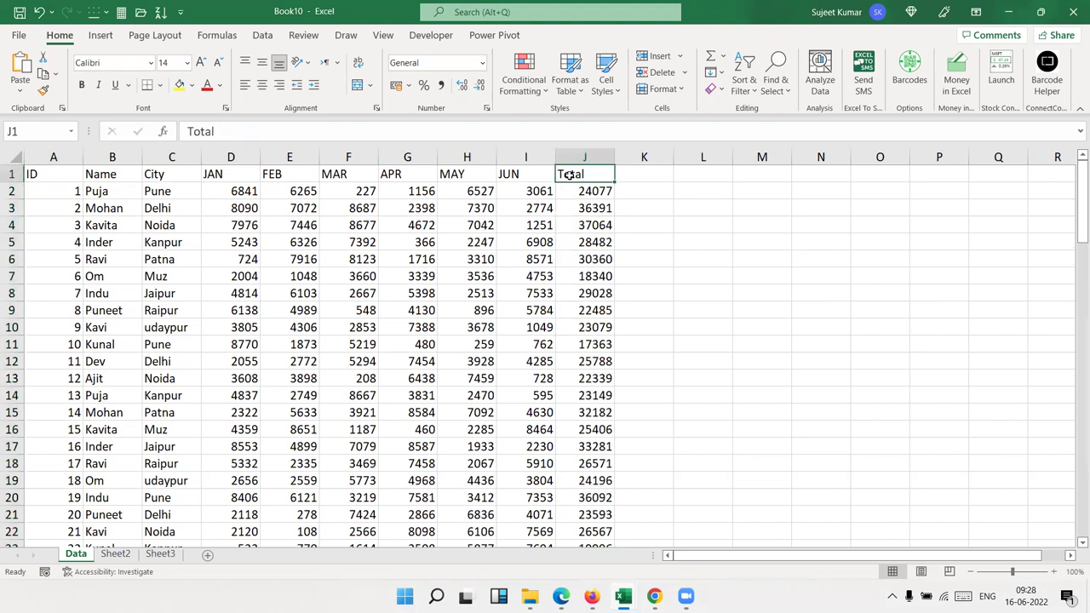
Sort the records on the Total column, smallest first, so 11551 leads the list
click(751, 92)
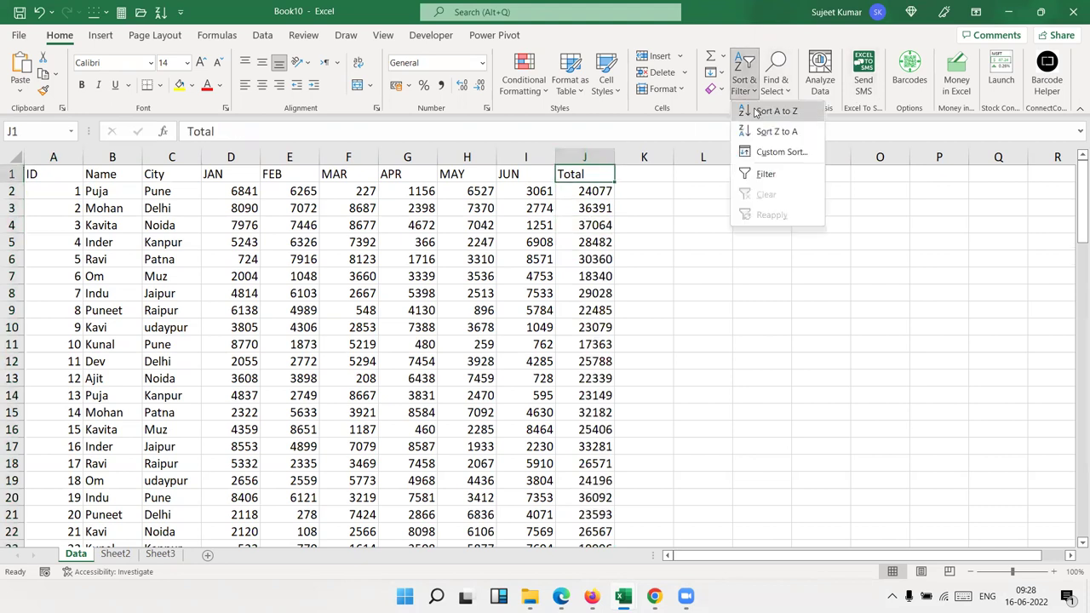
click(755, 112)
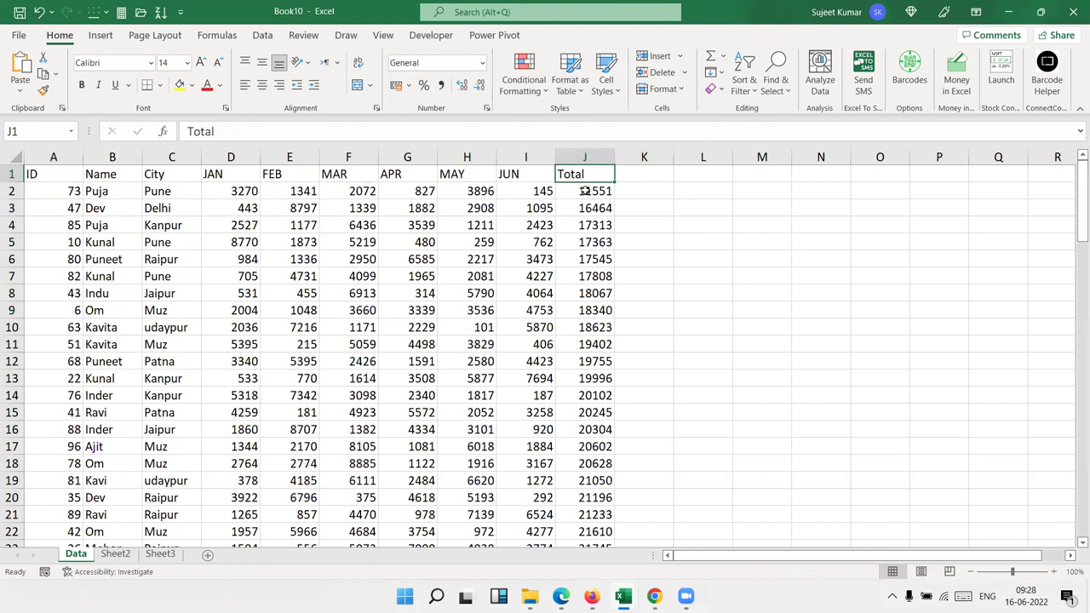
drag(70, 174, 599, 260)
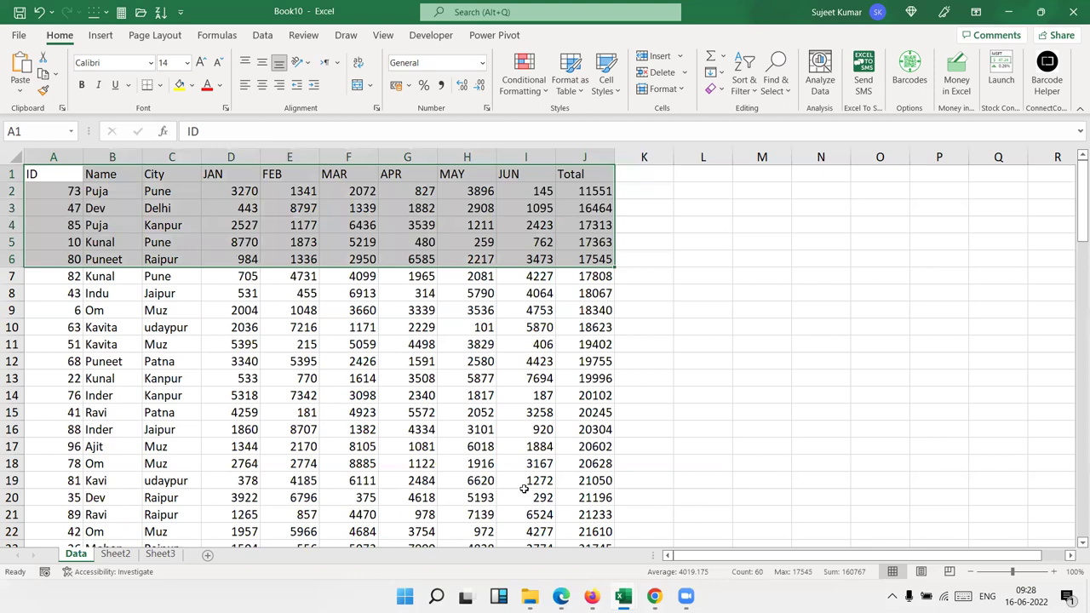
Undo the Total sort and insert a blank row at row 15
key(ctrl+z)
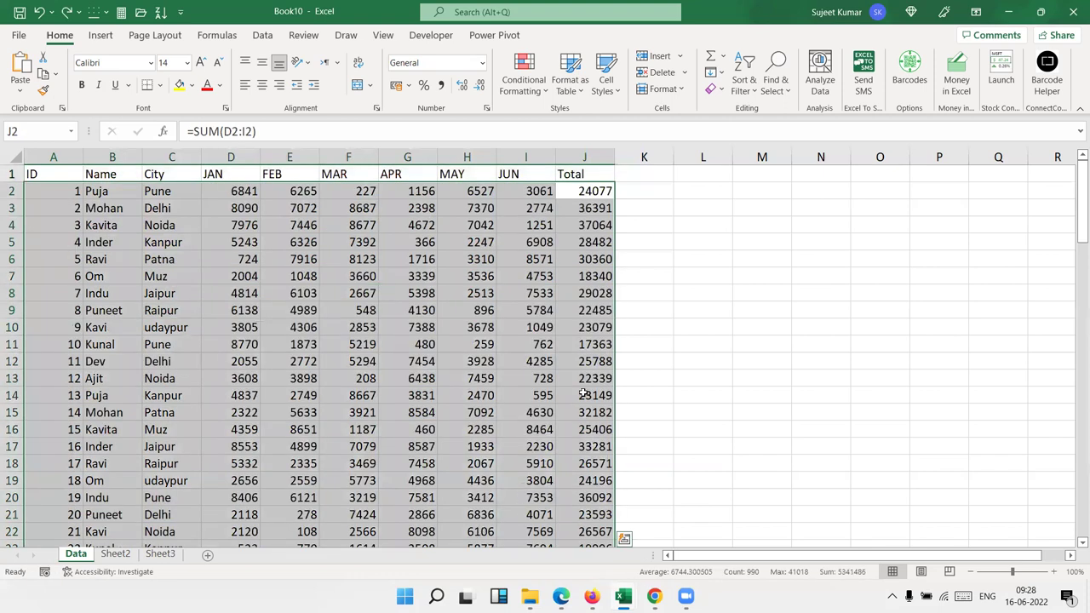
click(170, 275)
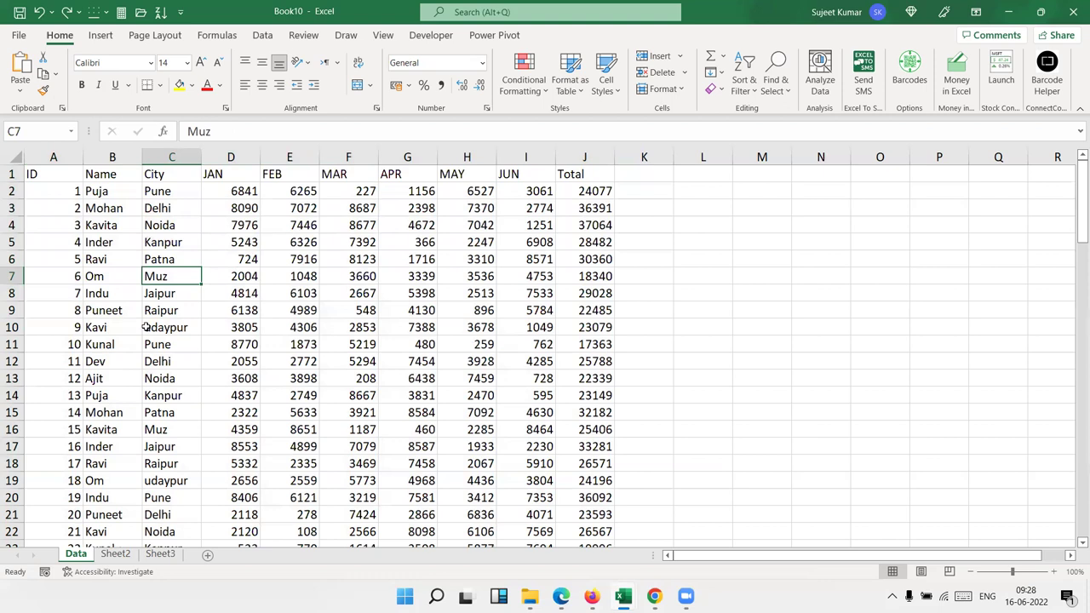
click(12, 404)
click(12, 412)
key(ctrl+shift+plus)
click(103, 344)
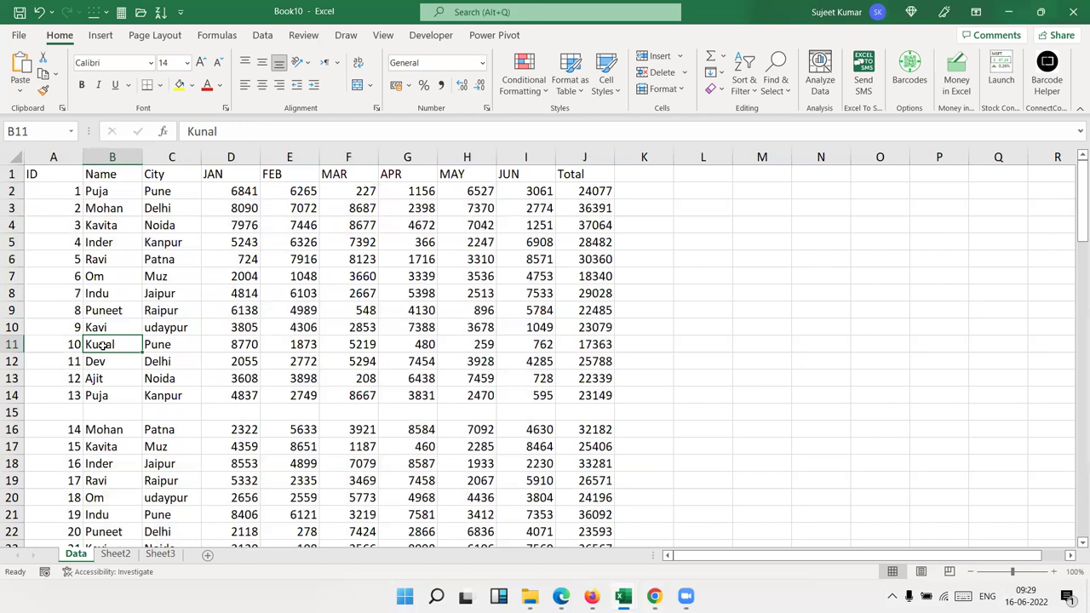
Remove the inserted blank row 15 with undo and return to cell A1
mouse_move(47, 177)
mouse_down()
mouse_move(564, 574)
mouse_move(566, 470)
mouse_up()
scroll(517, 319, up, 3)
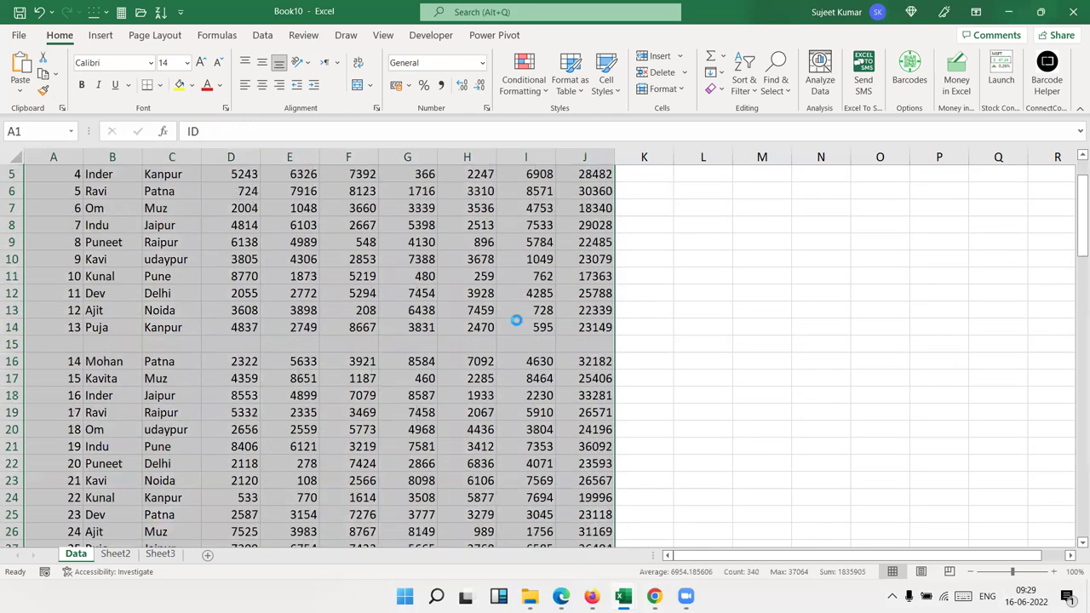
key(ctrl+z)
key(ctrl+Home)
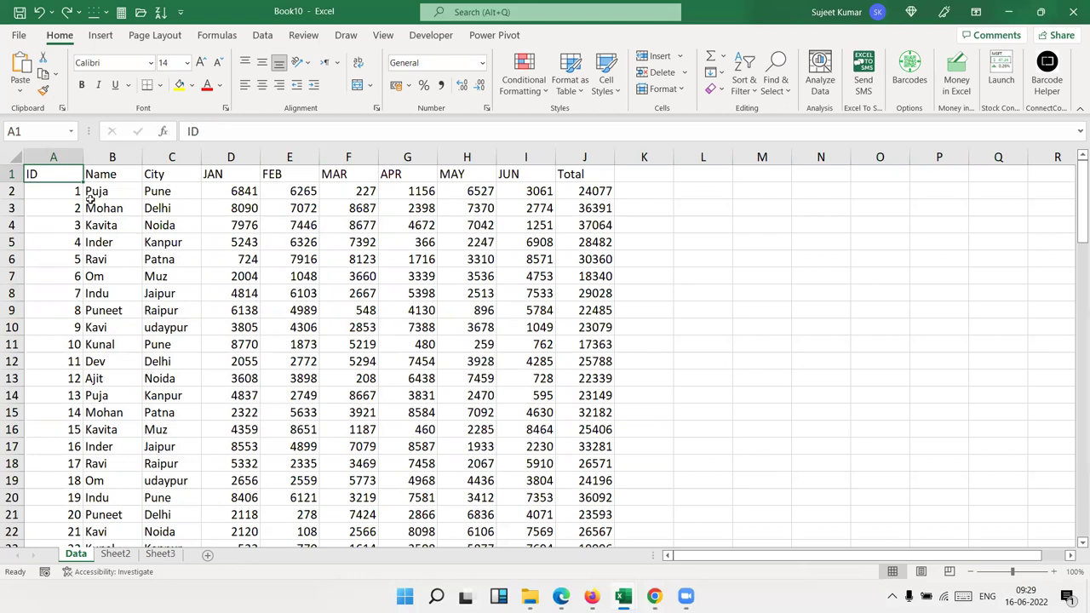
Sort on the Name column, toggling A to Z and Z to A, finishing descending with Ravi first
click(102, 174)
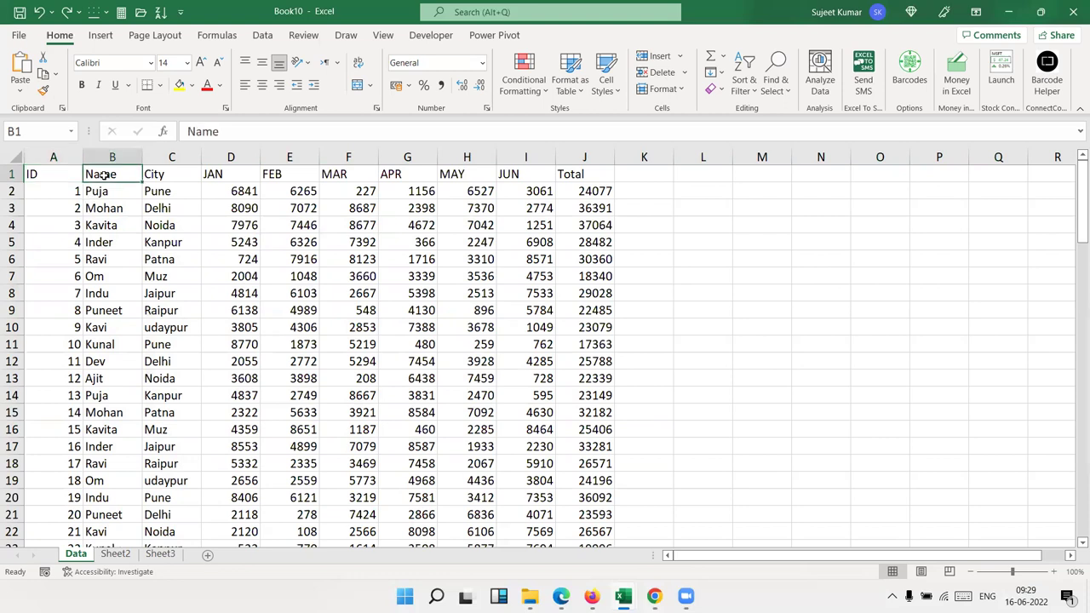
click(743, 85)
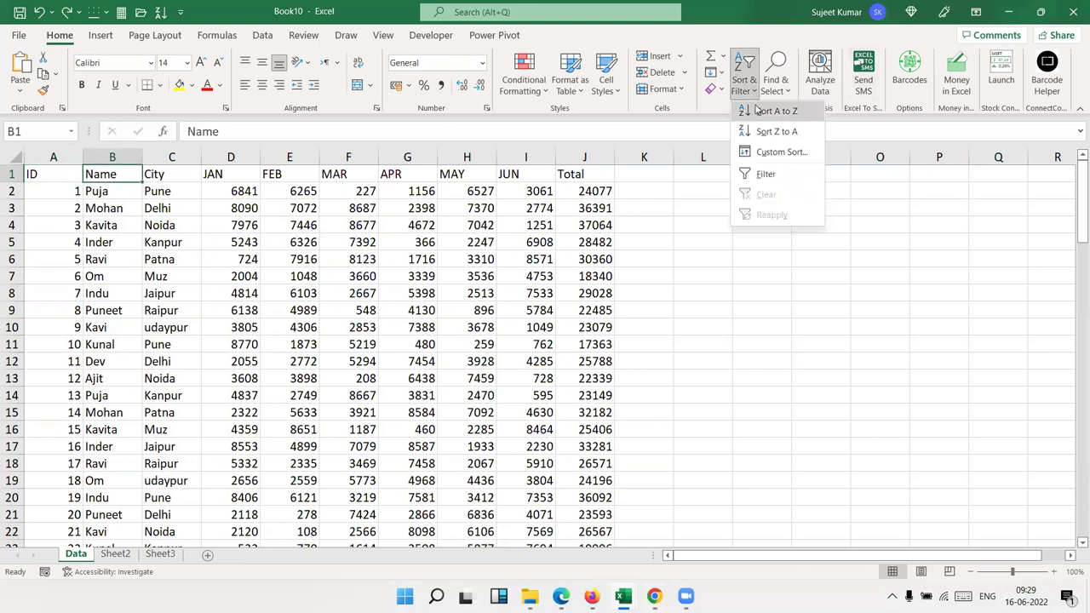
click(756, 110)
click(743, 81)
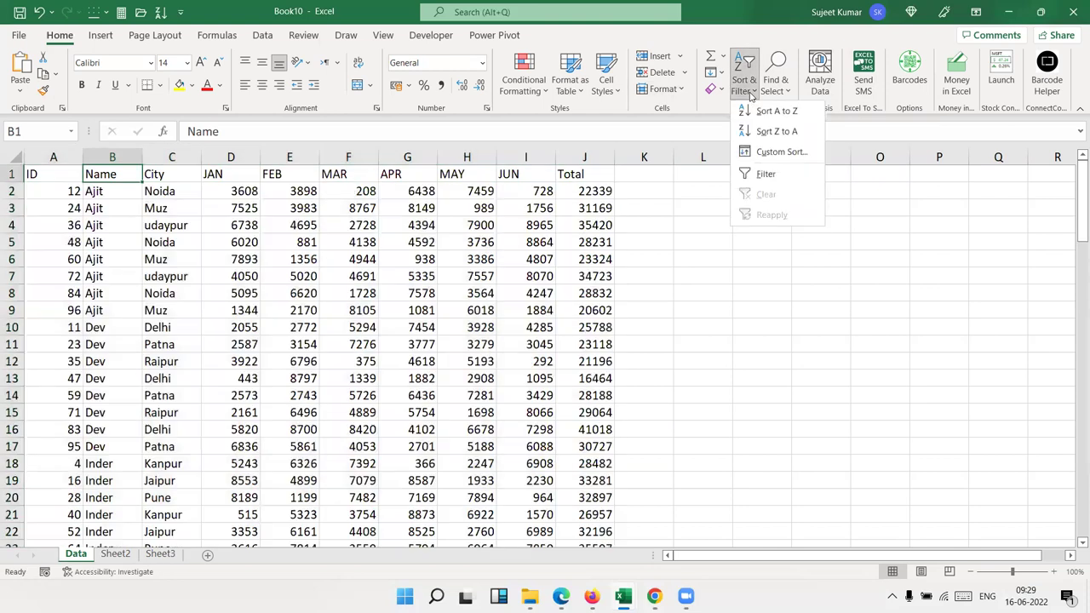
click(760, 130)
click(744, 81)
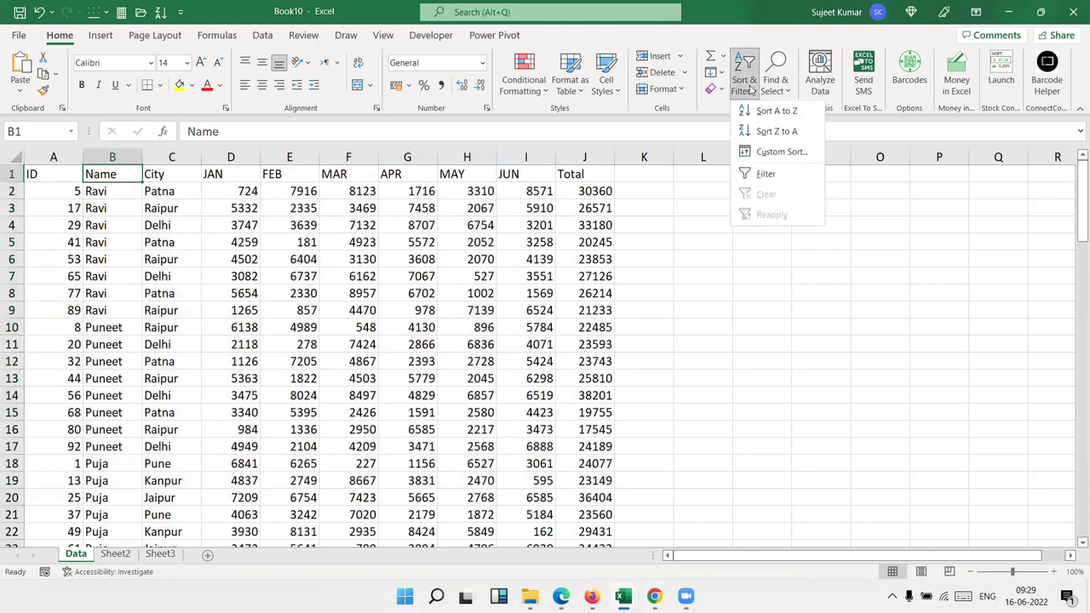
click(760, 115)
click(743, 81)
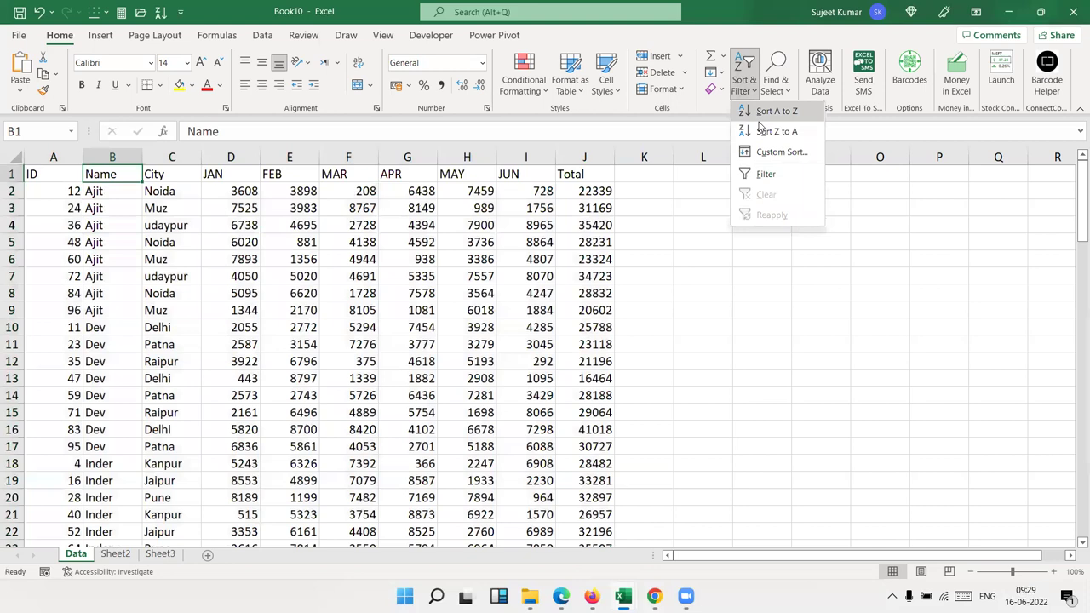
click(760, 130)
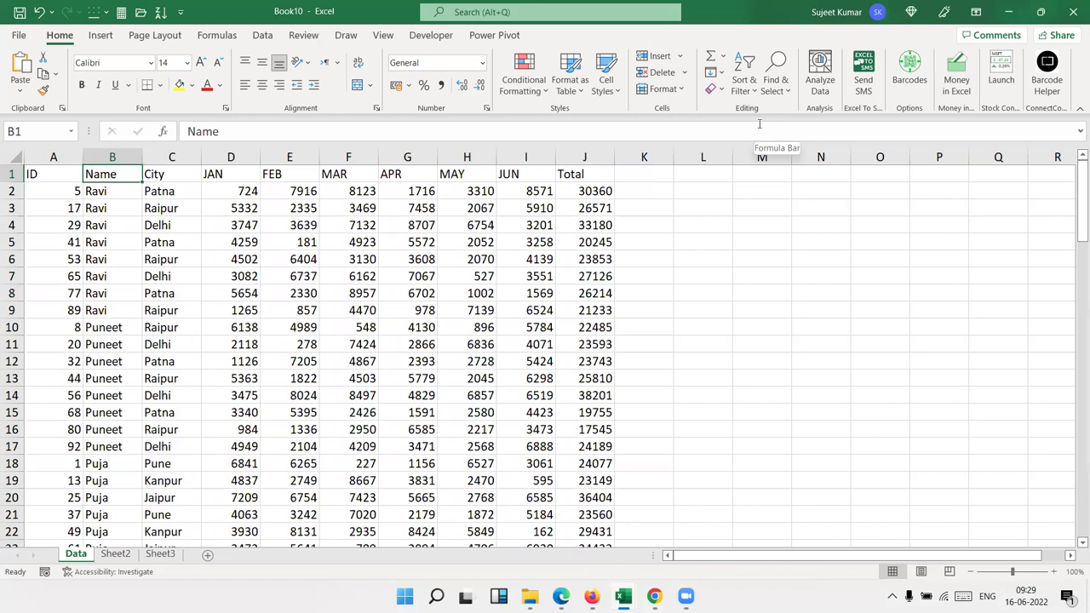
click(523, 79)
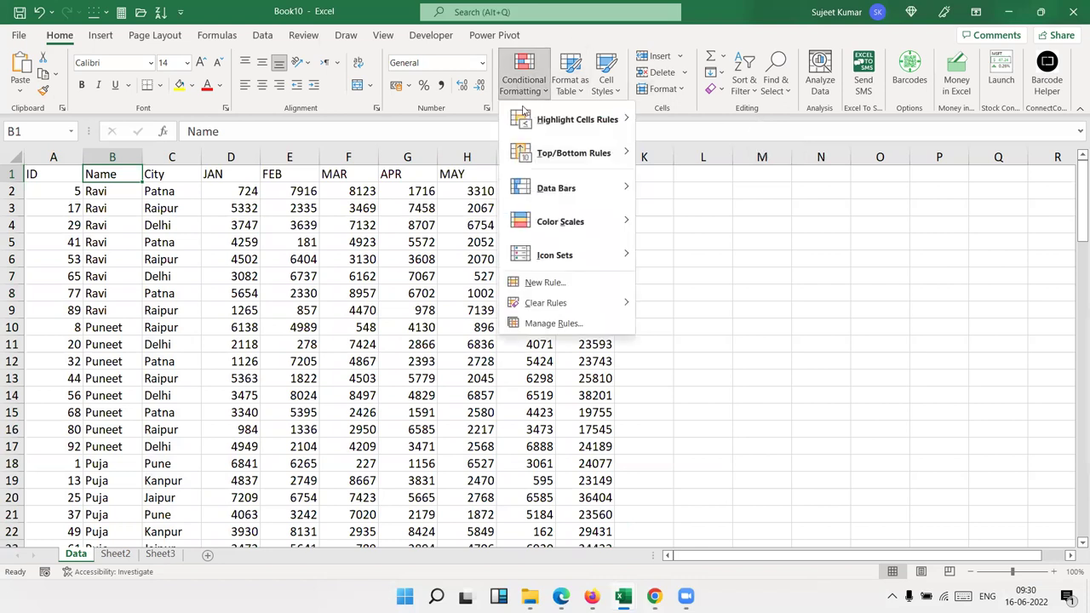
click(318, 182)
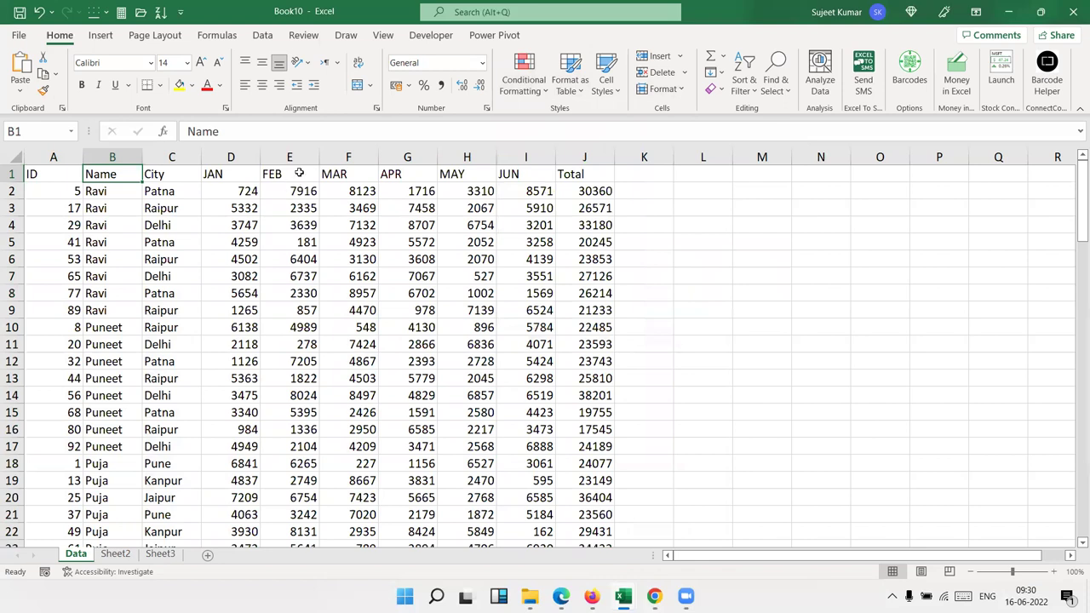
click(300, 172)
click(392, 173)
click(509, 173)
click(564, 172)
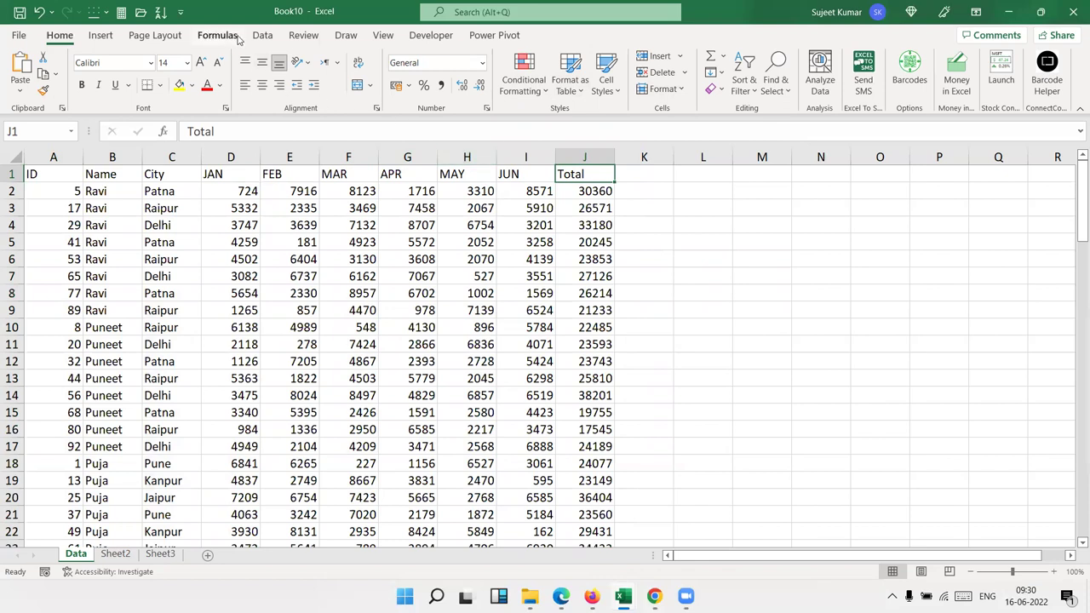
click(474, 253)
click(299, 211)
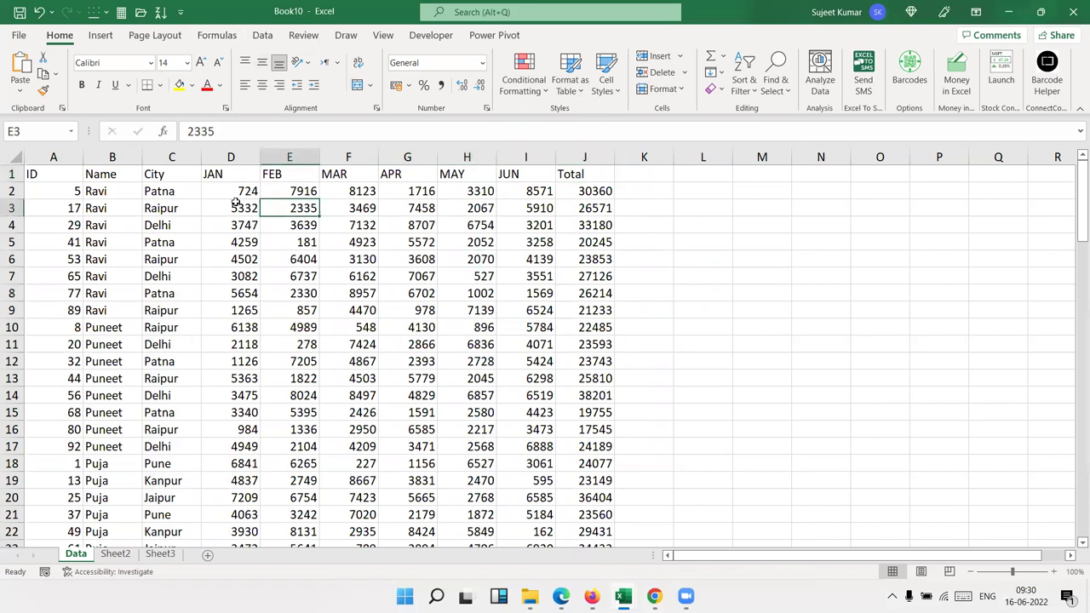
mouse_move(120, 194)
mouse_down()
mouse_move(116, 310)
mouse_move(173, 194)
mouse_up()
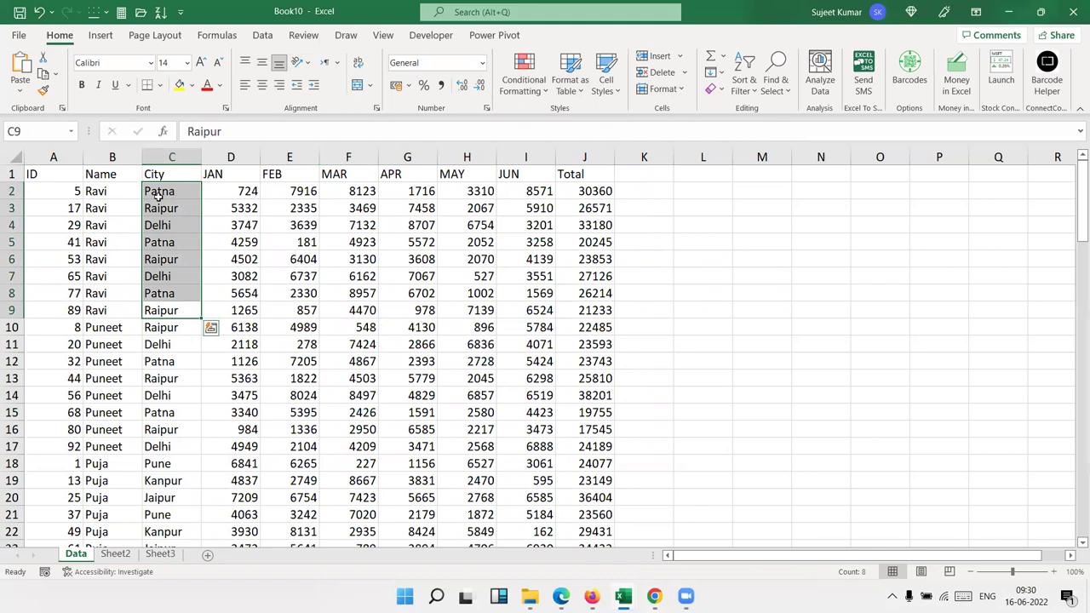
click(98, 170)
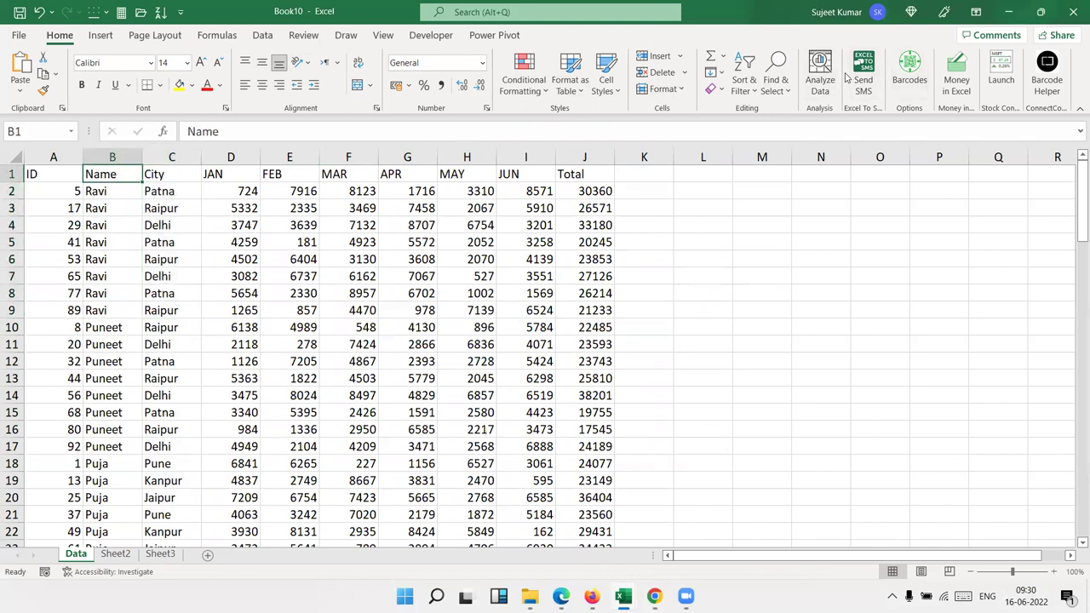
click(744, 81)
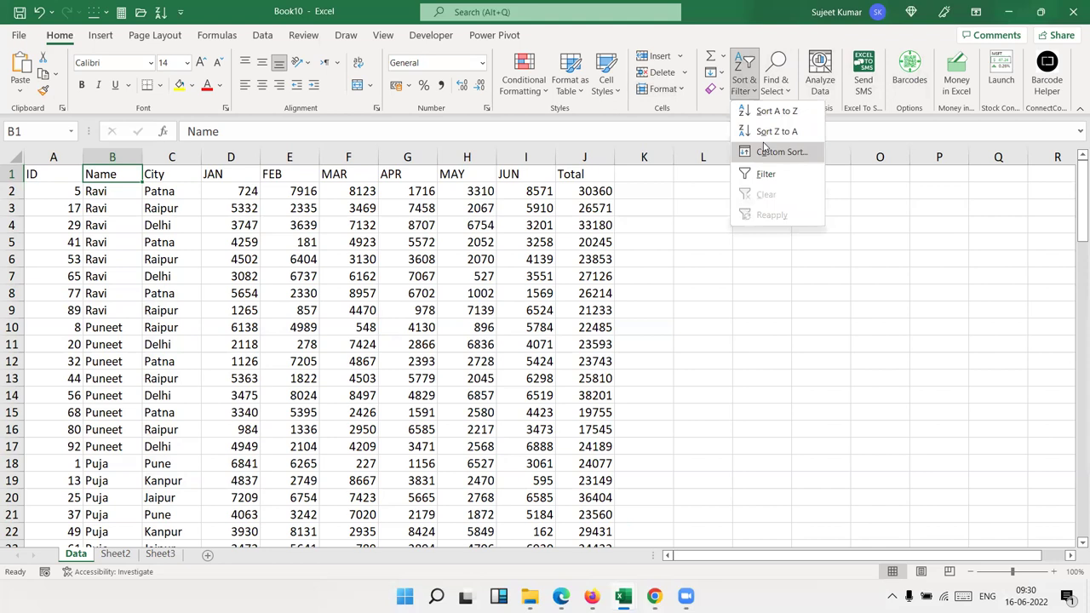
In Custom Sort, add a City A to Z level under Name Z to A, putting Delhi first
click(764, 151)
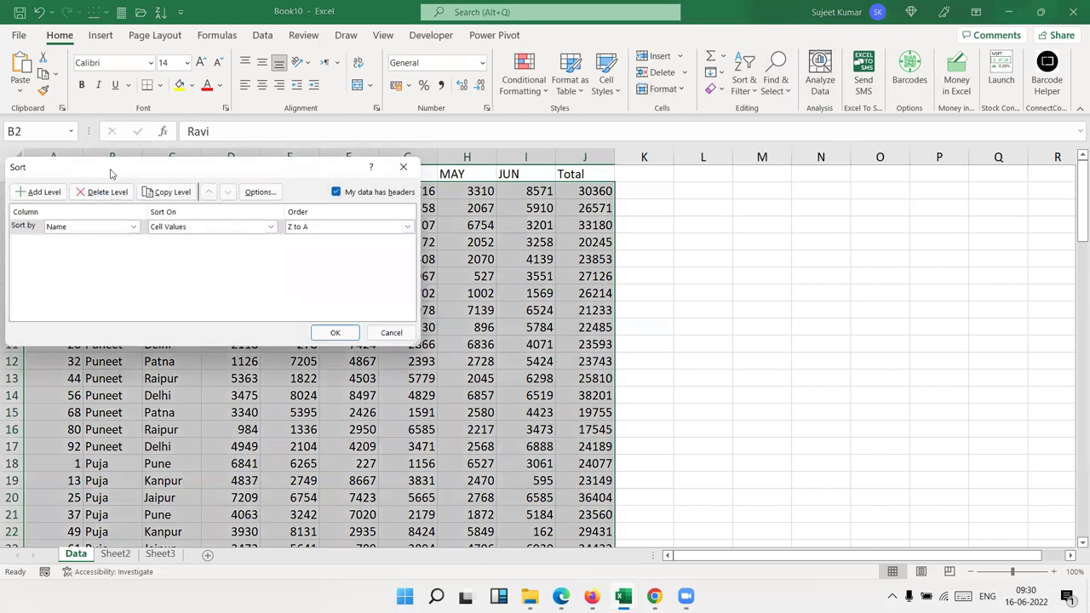
drag(111, 174, 341, 192)
click(634, 185)
click(739, 89)
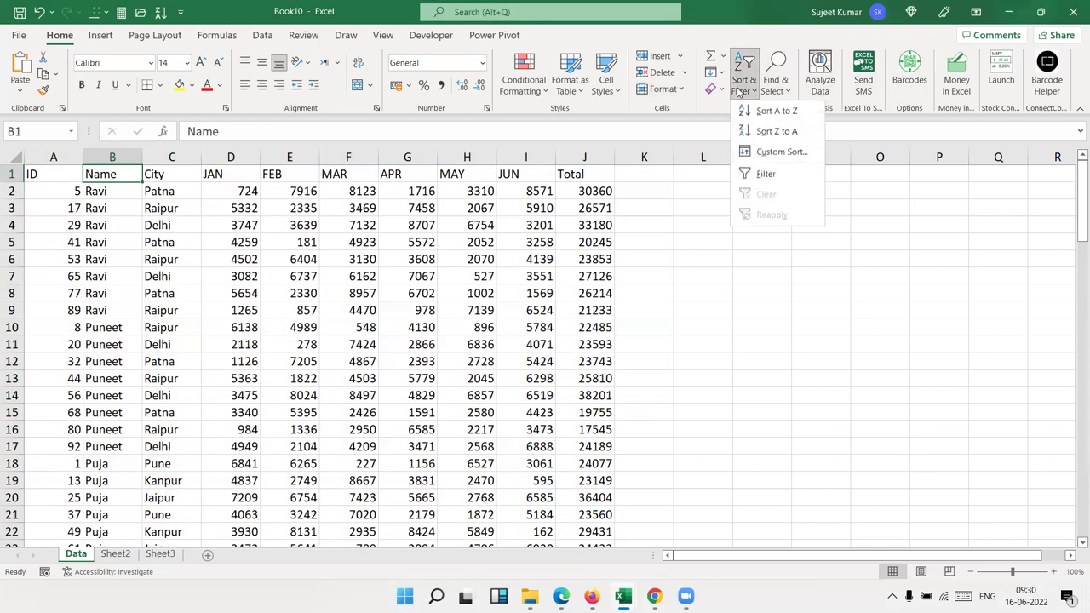
click(762, 152)
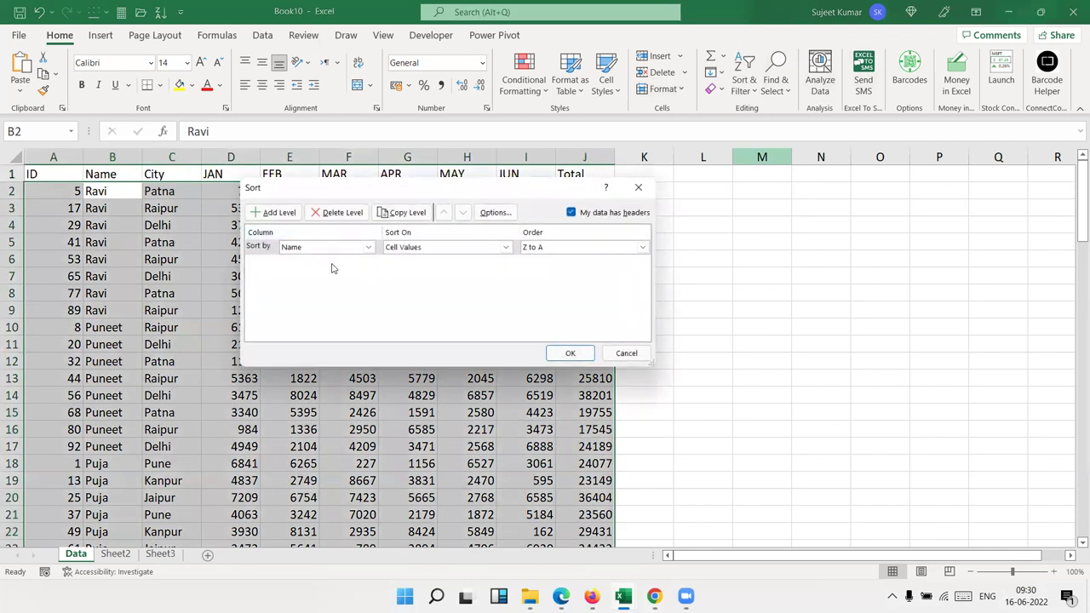
click(274, 212)
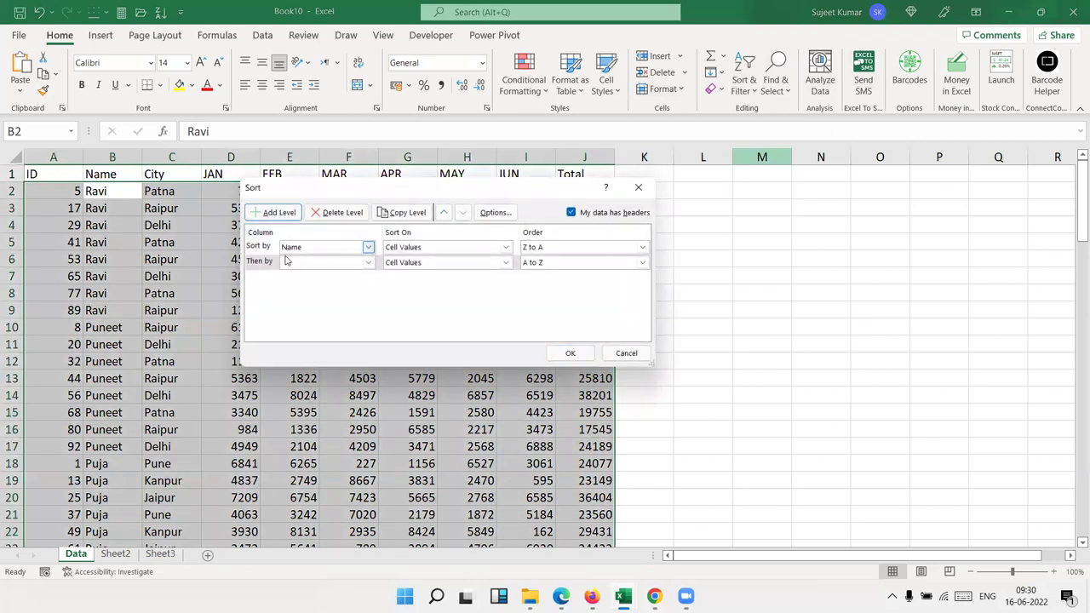
click(293, 262)
click(300, 297)
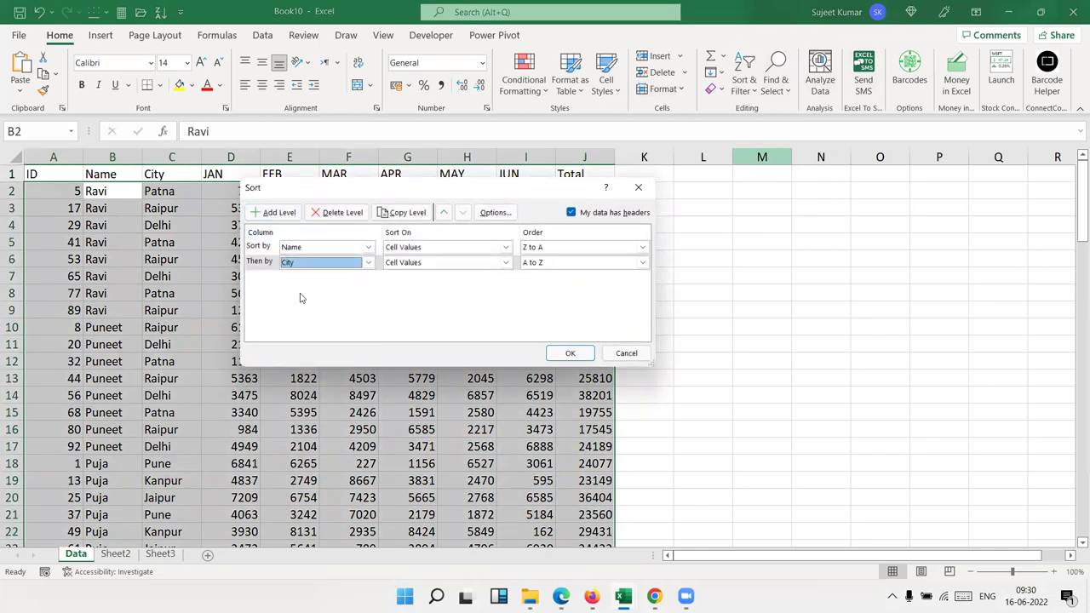
click(569, 352)
drag(174, 192, 174, 206)
click(178, 225)
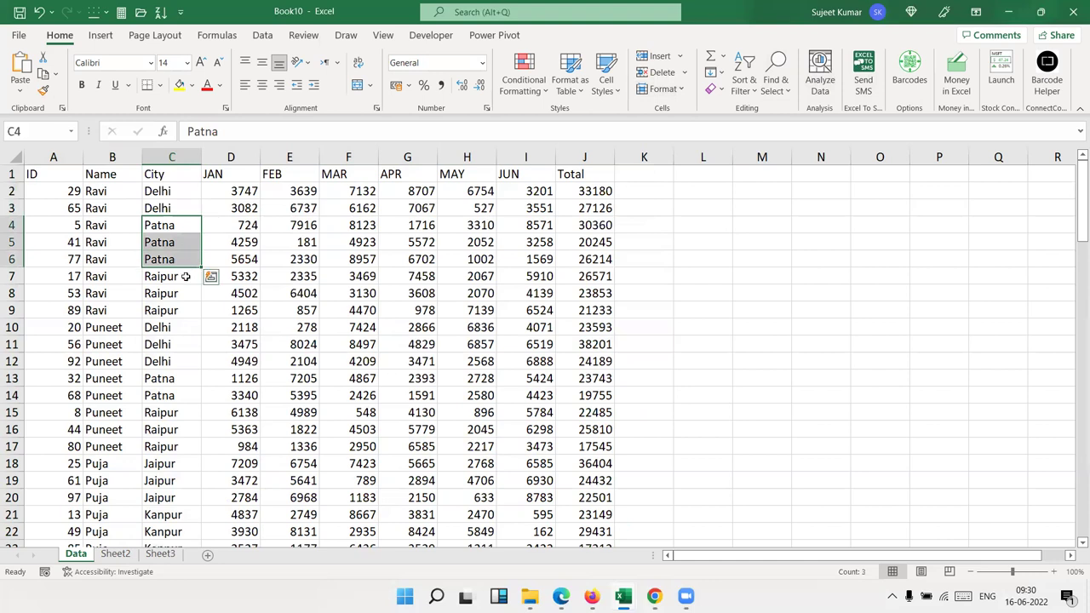
drag(185, 276, 187, 310)
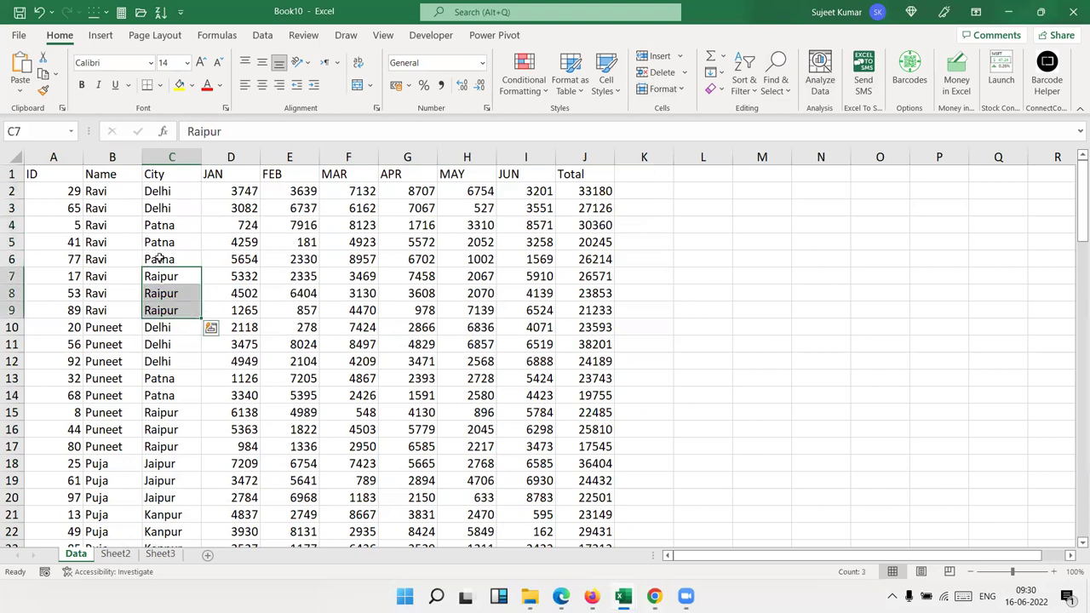
click(110, 156)
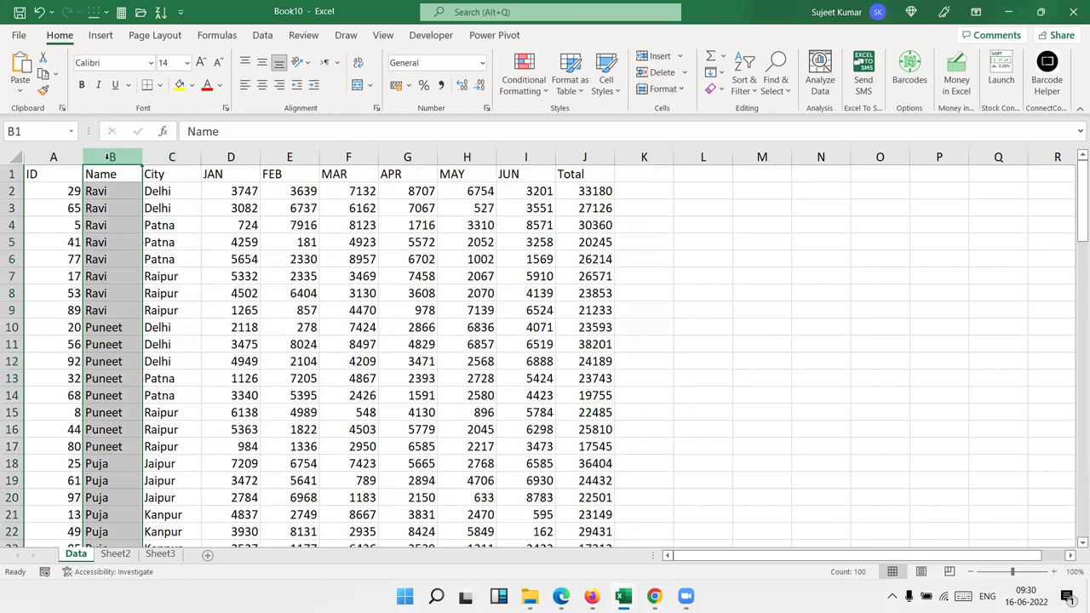
click(187, 313)
drag(187, 313, 598, 199)
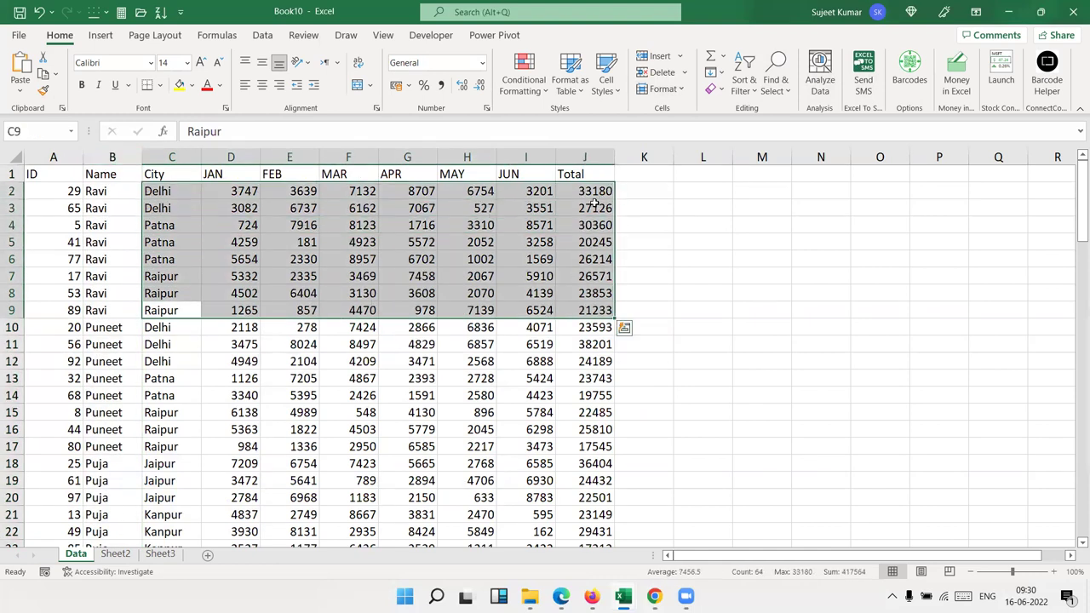
click(16, 242)
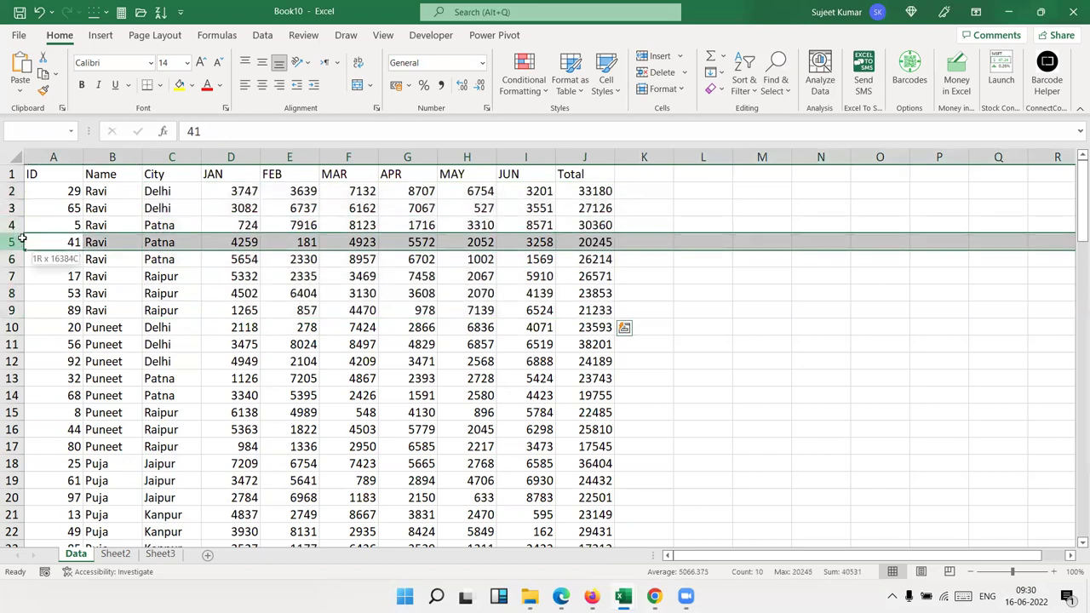
click(184, 259)
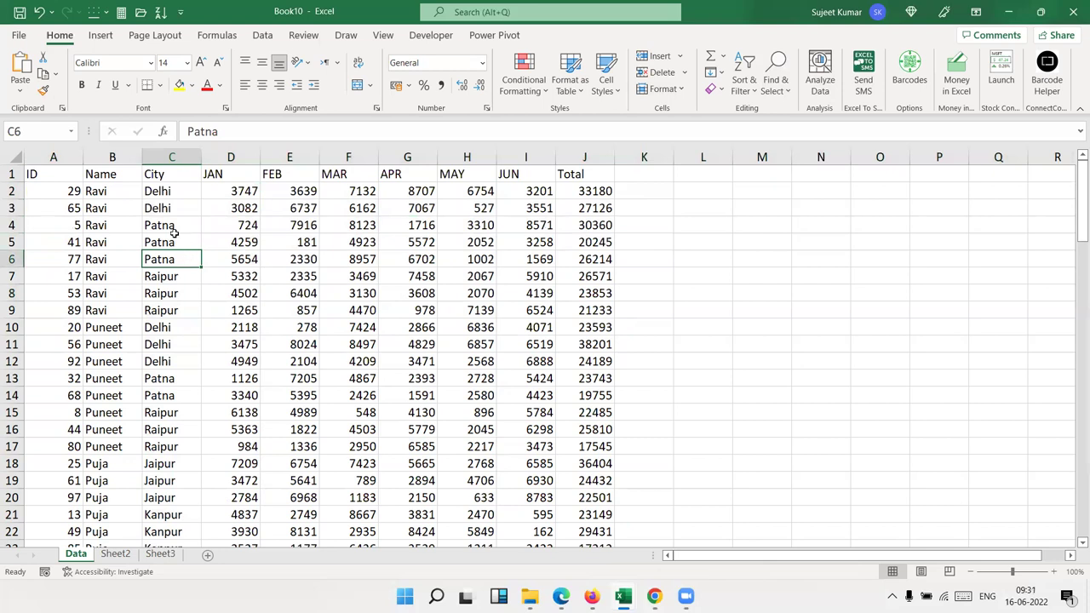
click(116, 172)
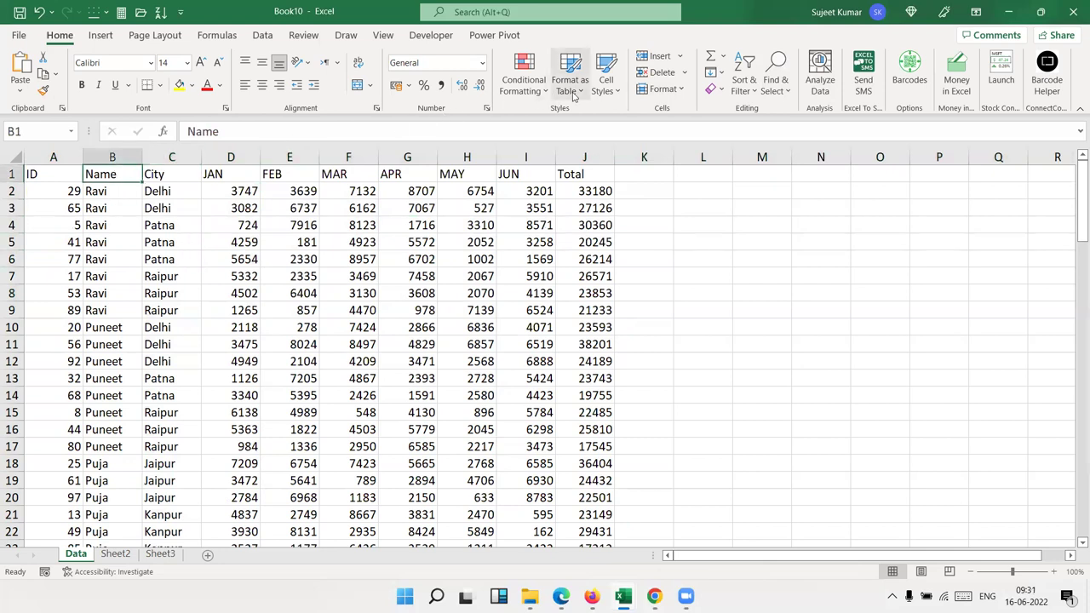
click(746, 82)
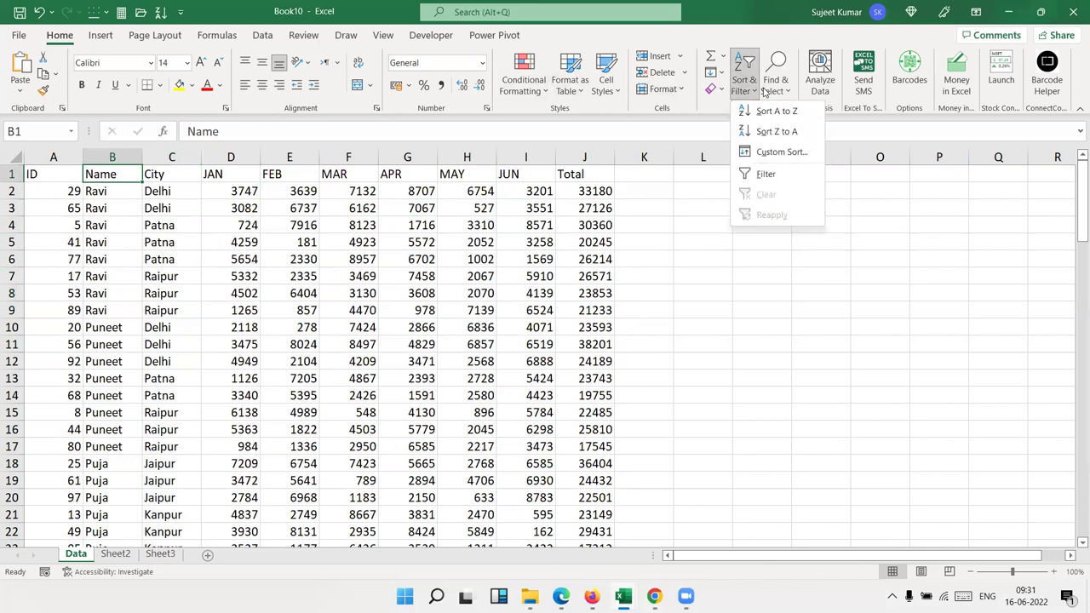
click(779, 152)
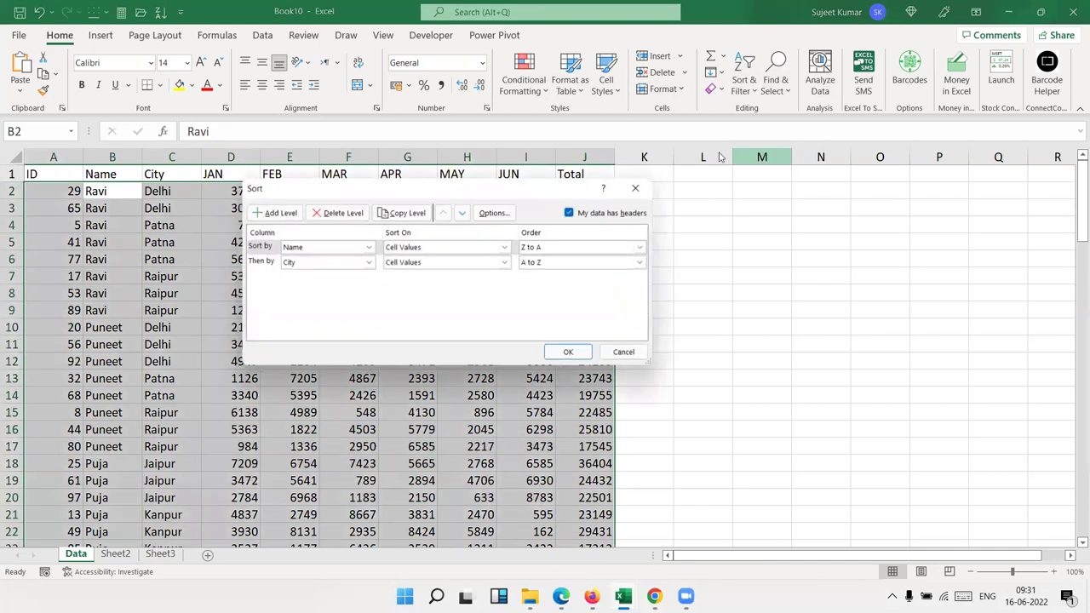
click(638, 188)
Add a Month header in K1 and JAN in K2, filled down as repeating JAN–DEC
click(639, 173)
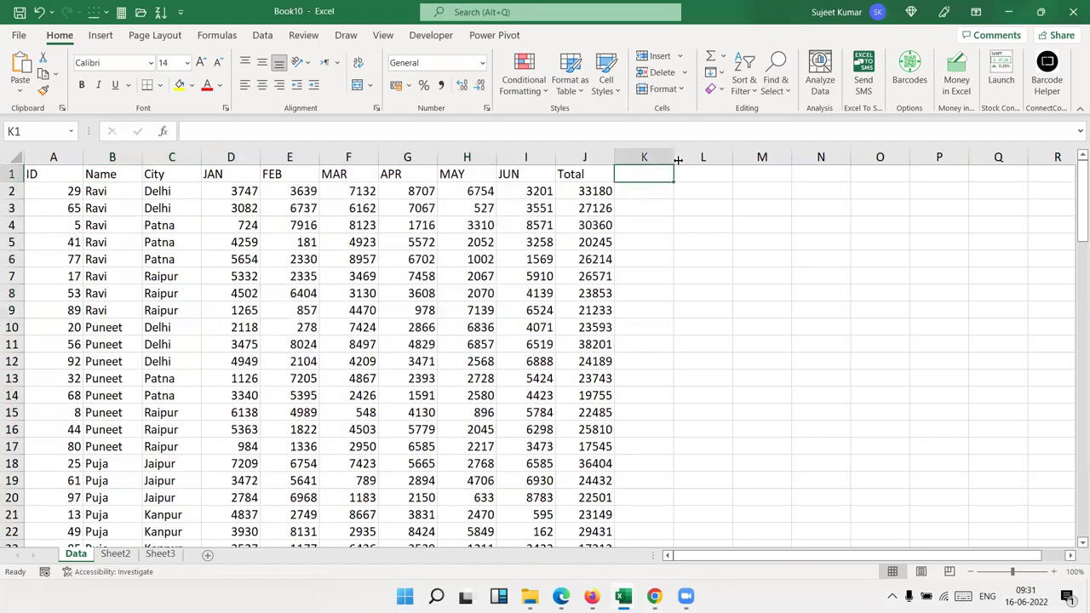
text(Month)
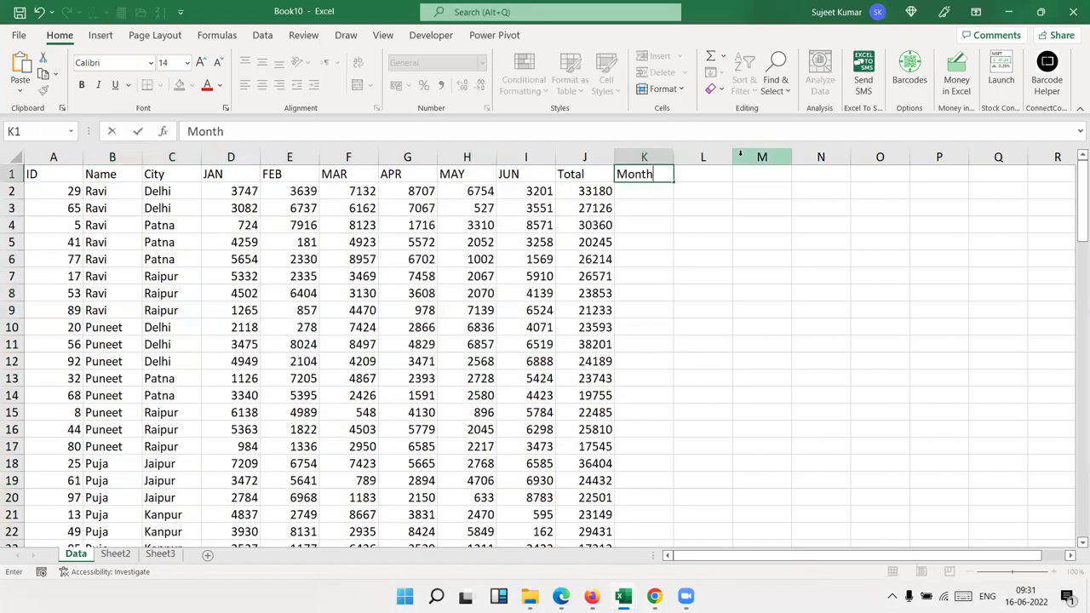
key(Return)
text(l)
key(BackSpace)
text(AN)
key(Return)
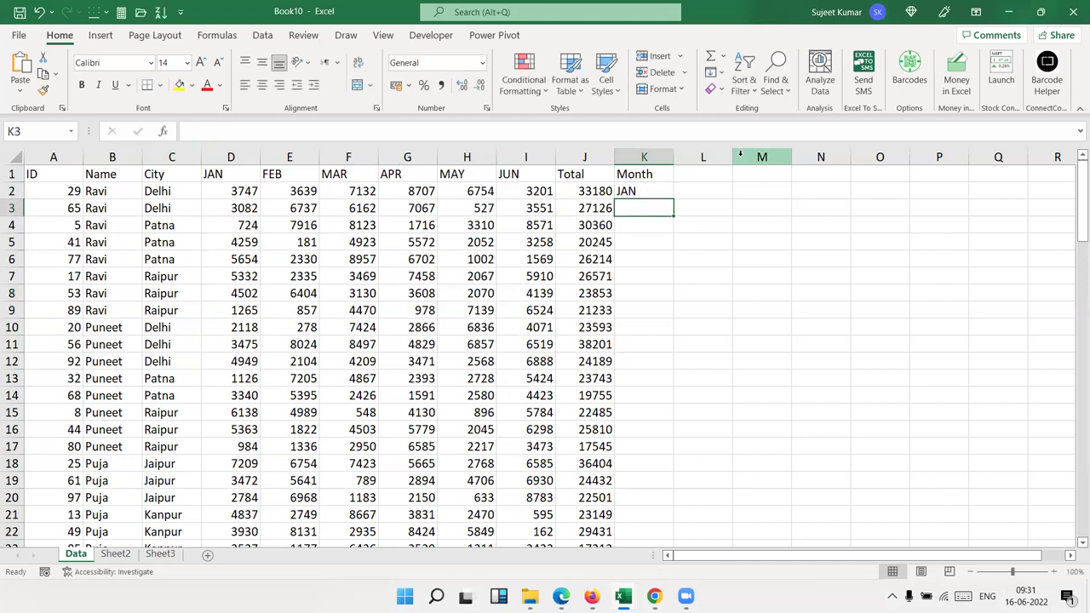
click(629, 191)
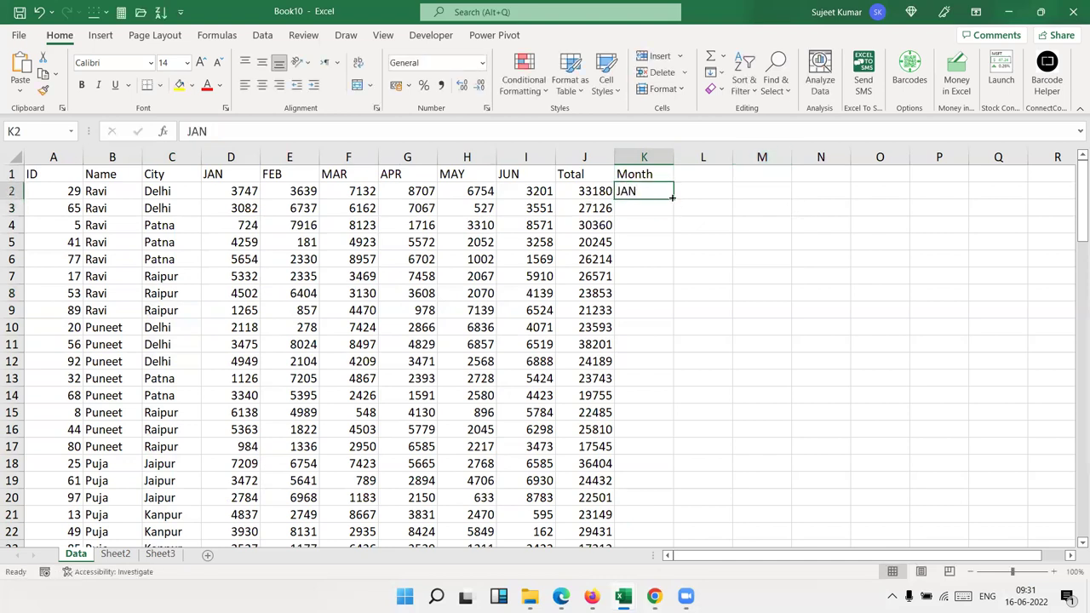
double_click(671, 197)
Sort the table A to Z by Month, bringing APR rows to the top
click(652, 175)
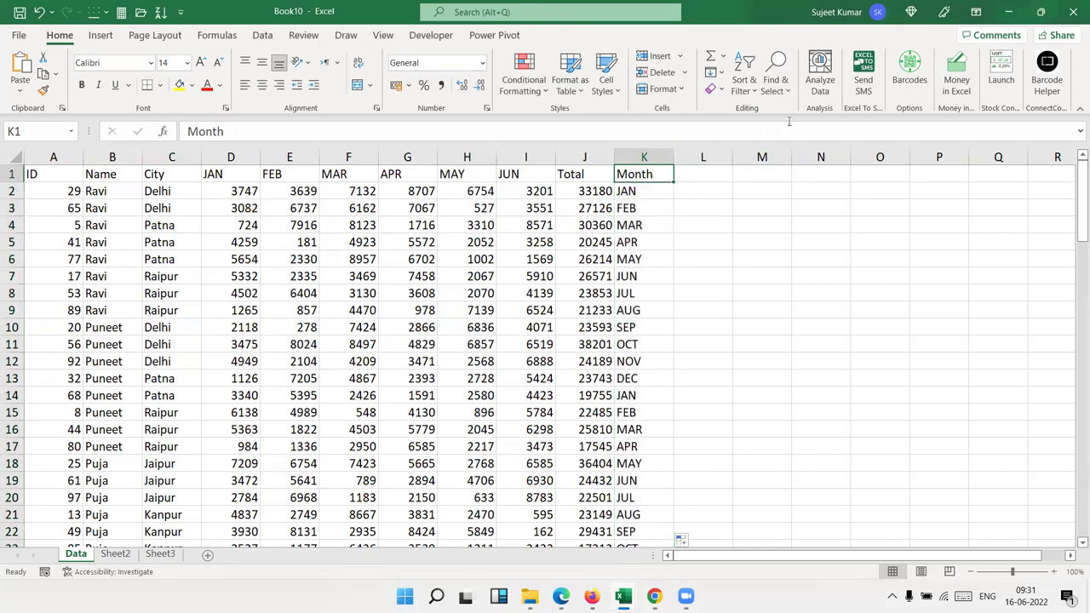
click(750, 85)
click(764, 114)
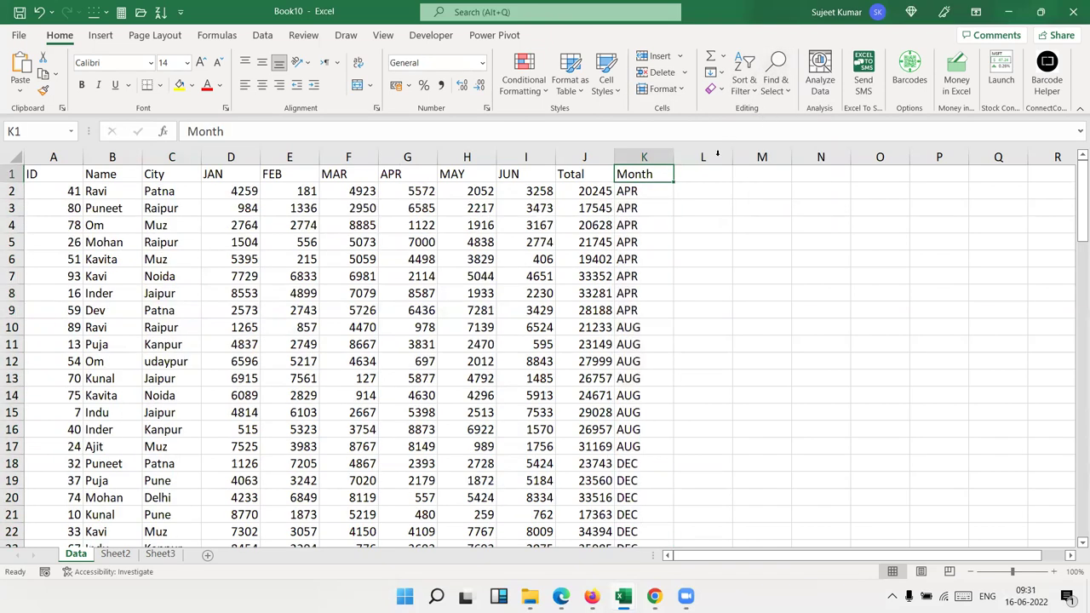
drag(665, 191, 647, 464)
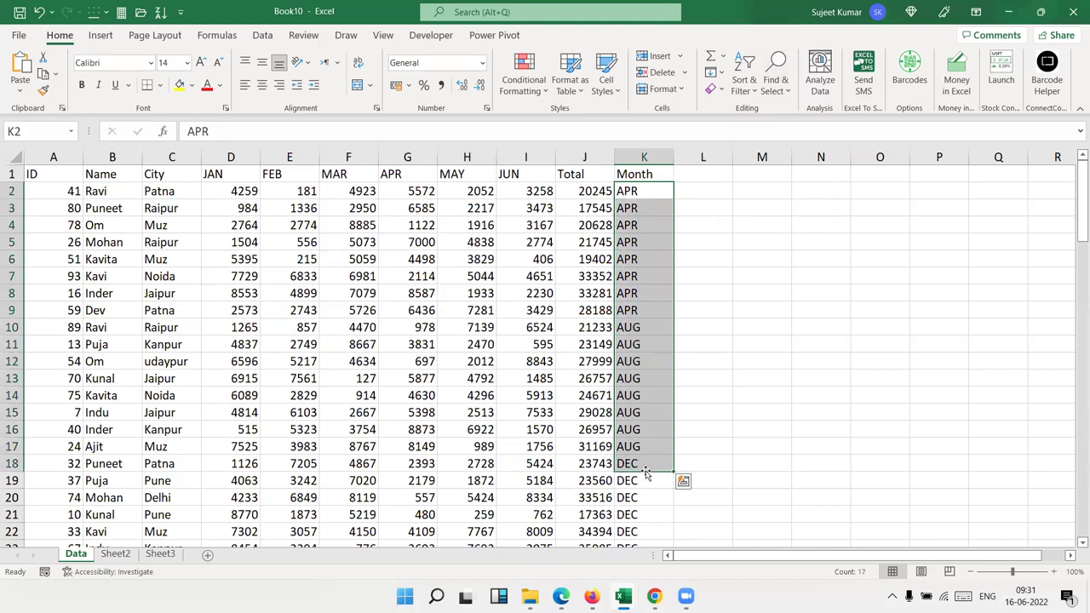
click(467, 206)
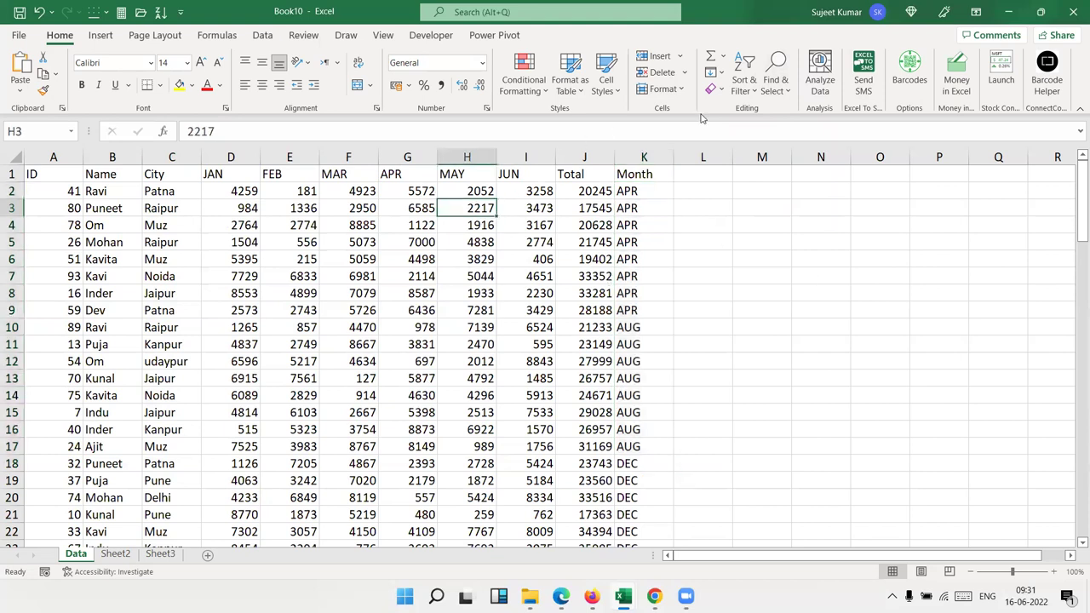
click(744, 83)
click(781, 151)
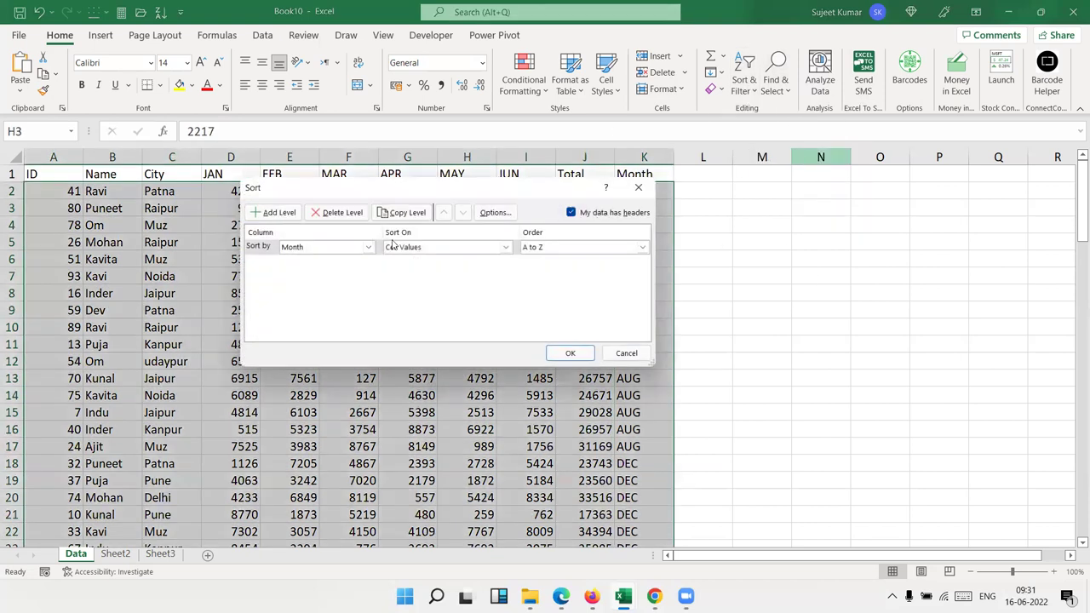
click(304, 248)
click(304, 247)
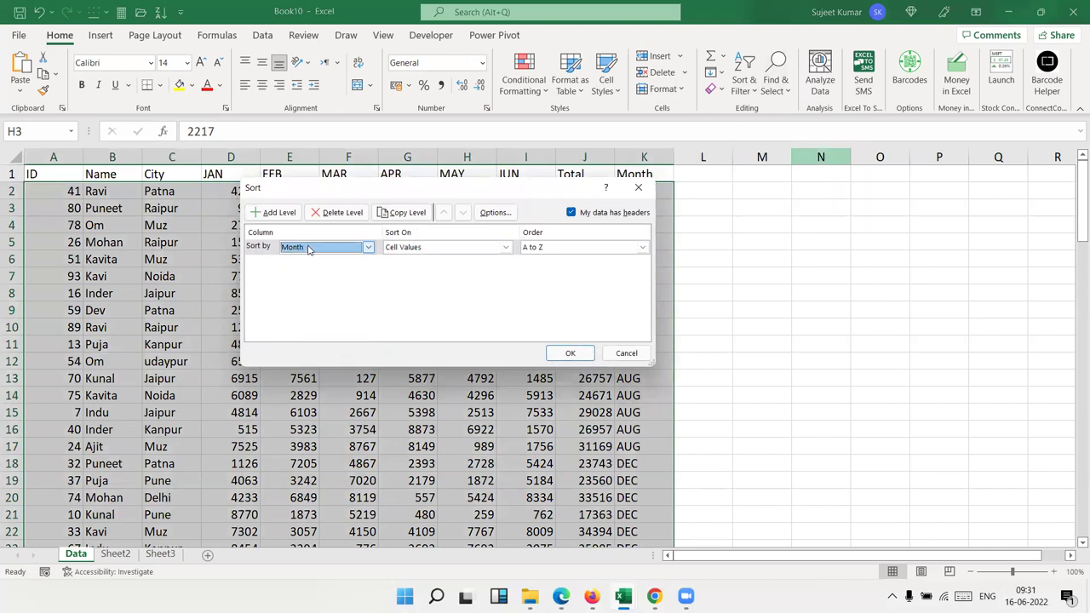
click(546, 247)
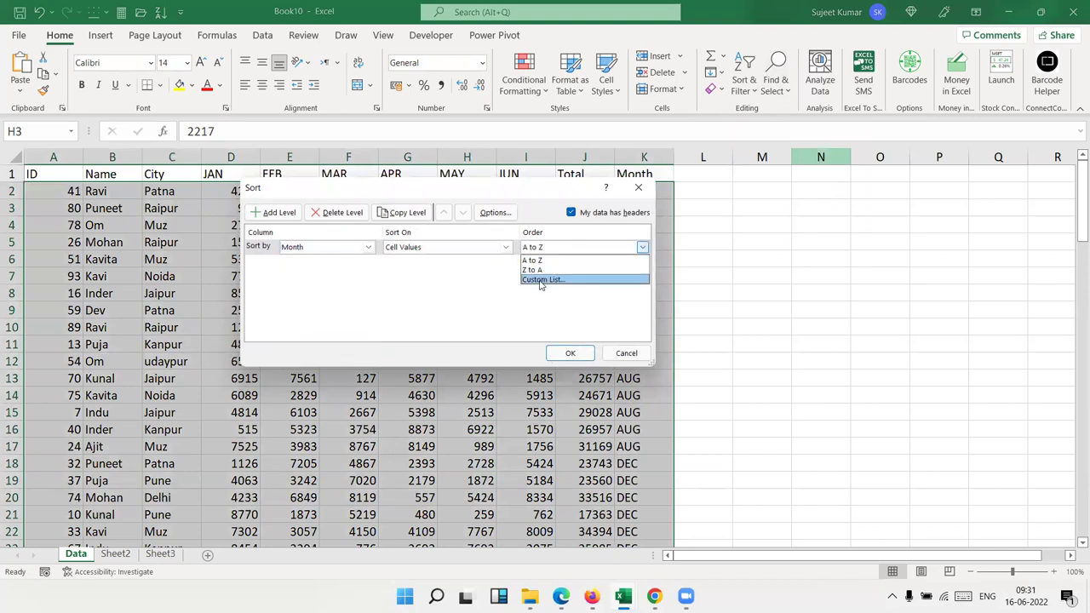
click(541, 280)
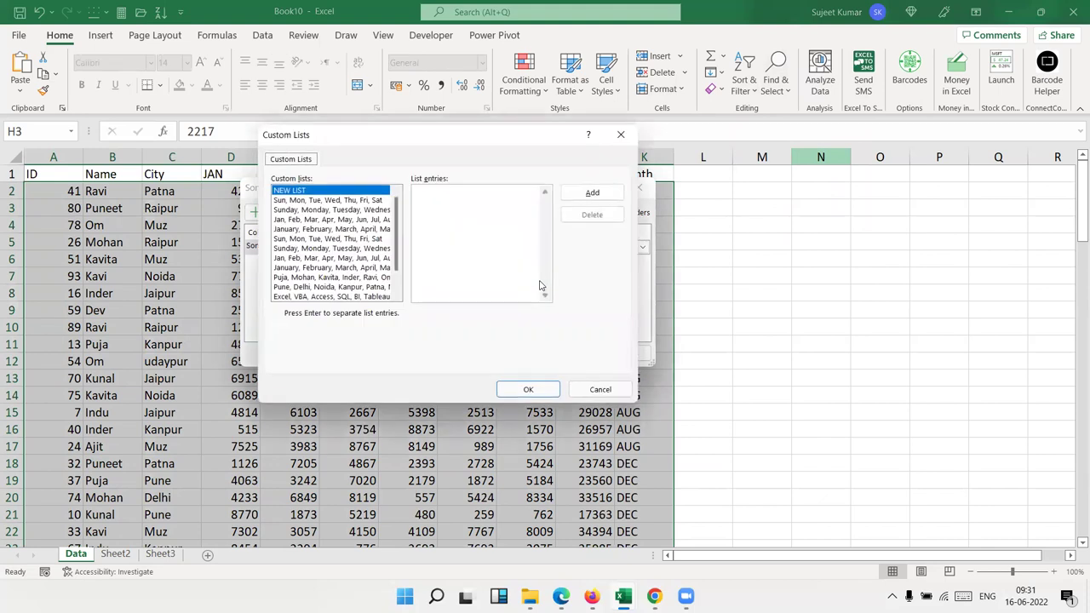
click(290, 220)
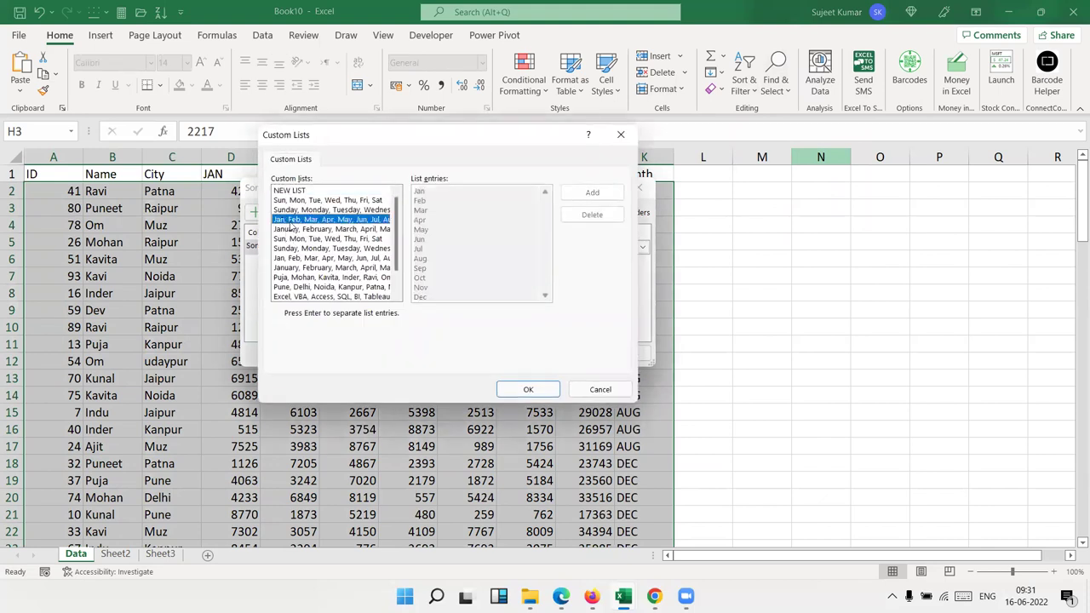
click(528, 389)
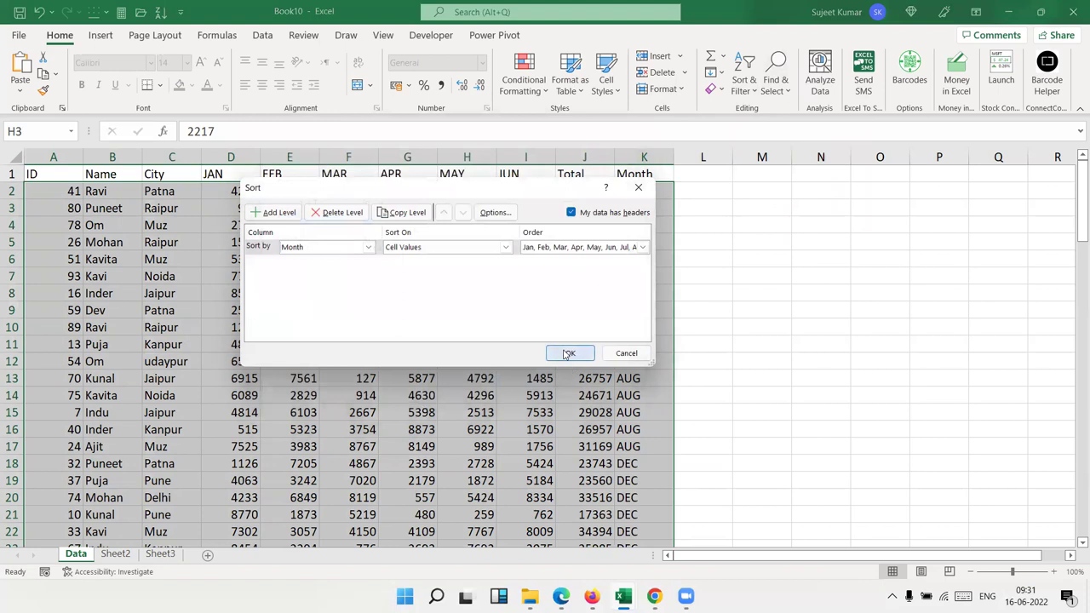
click(565, 352)
drag(44, 187, 640, 326)
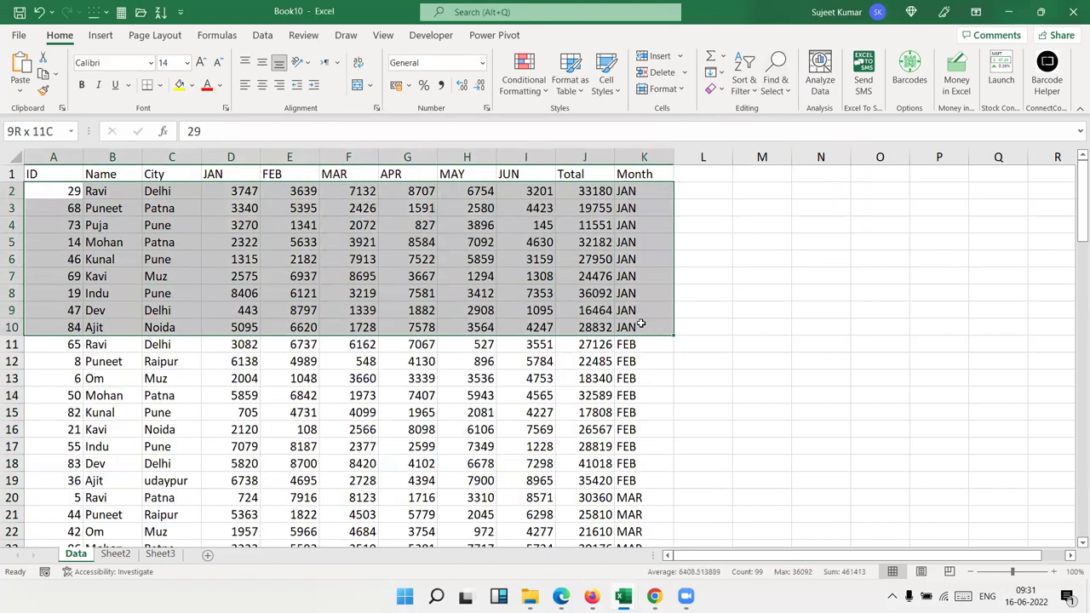
click(578, 226)
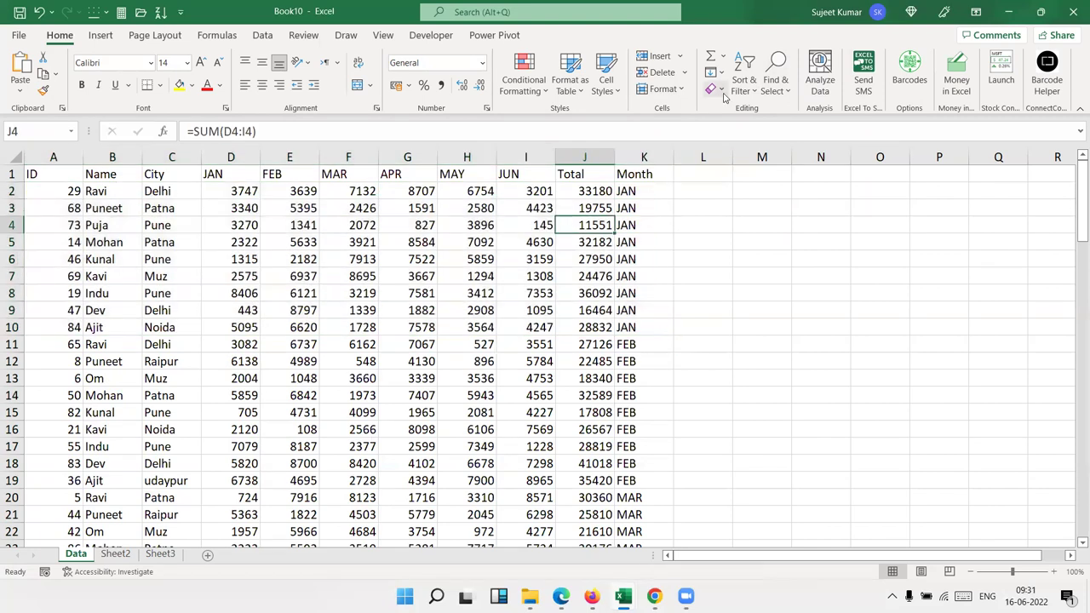
click(19, 35)
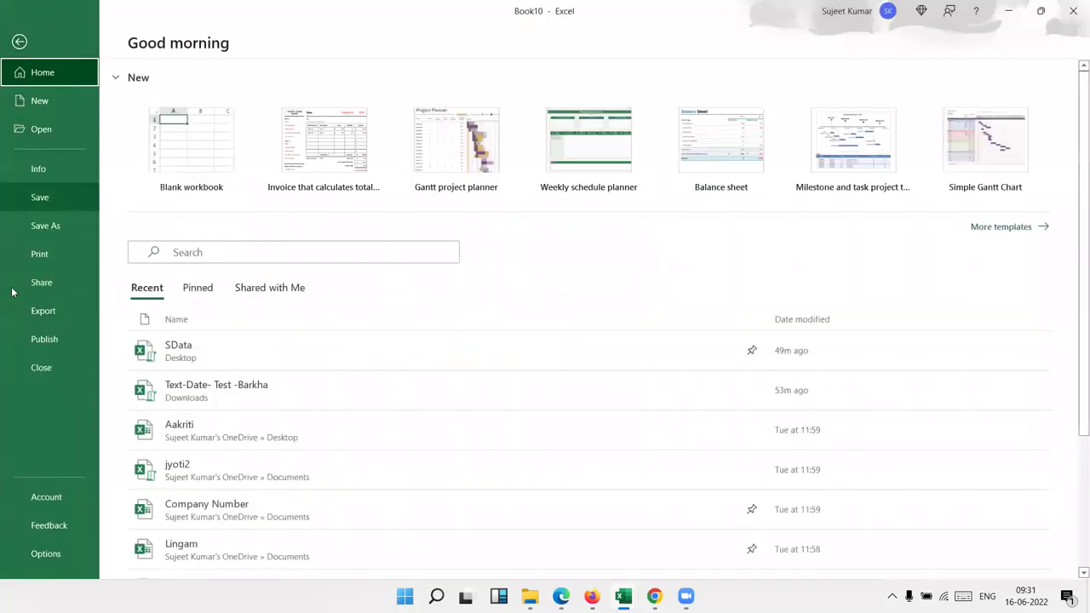
click(46, 553)
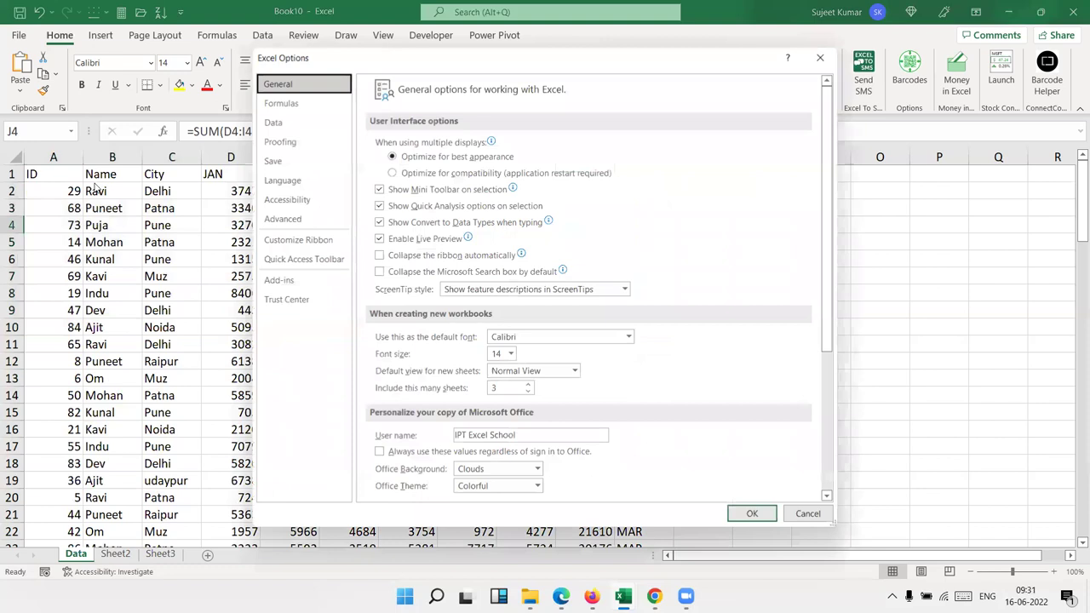
click(282, 219)
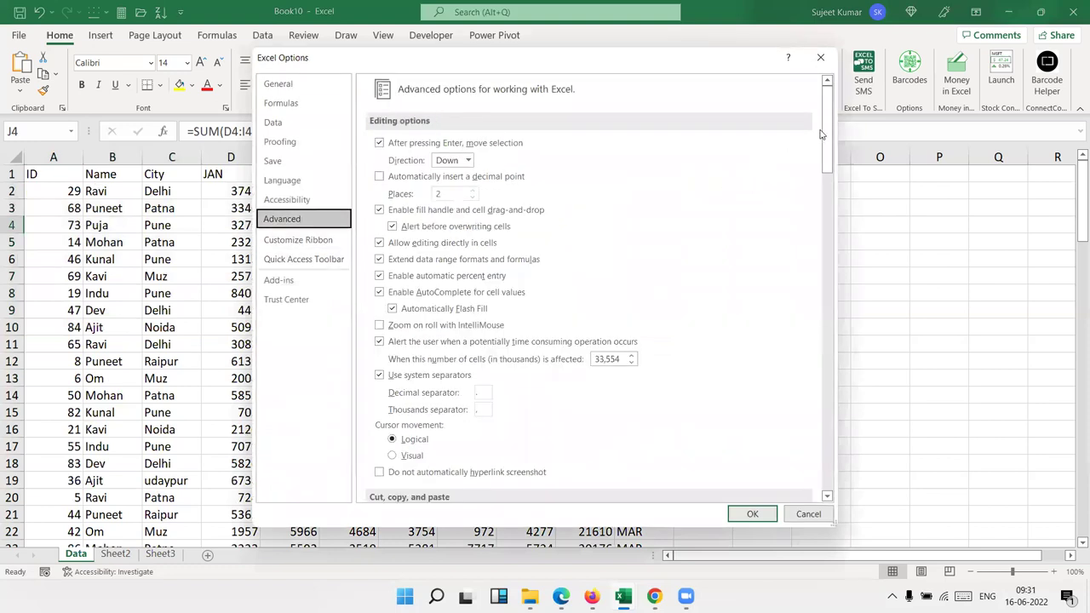
drag(820, 134, 798, 435)
click(621, 428)
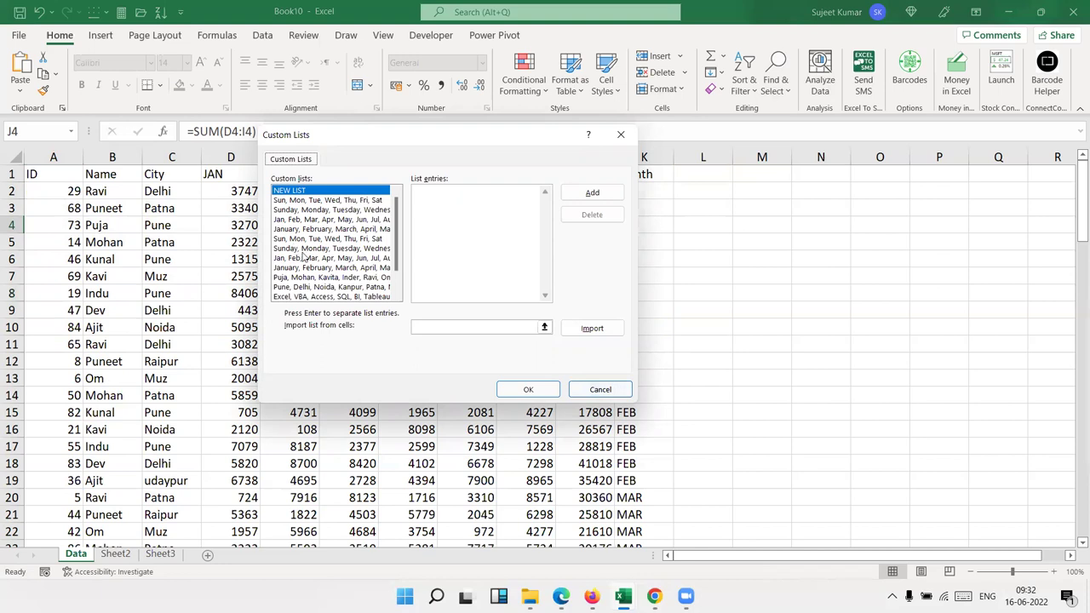
click(303, 258)
key(Up)
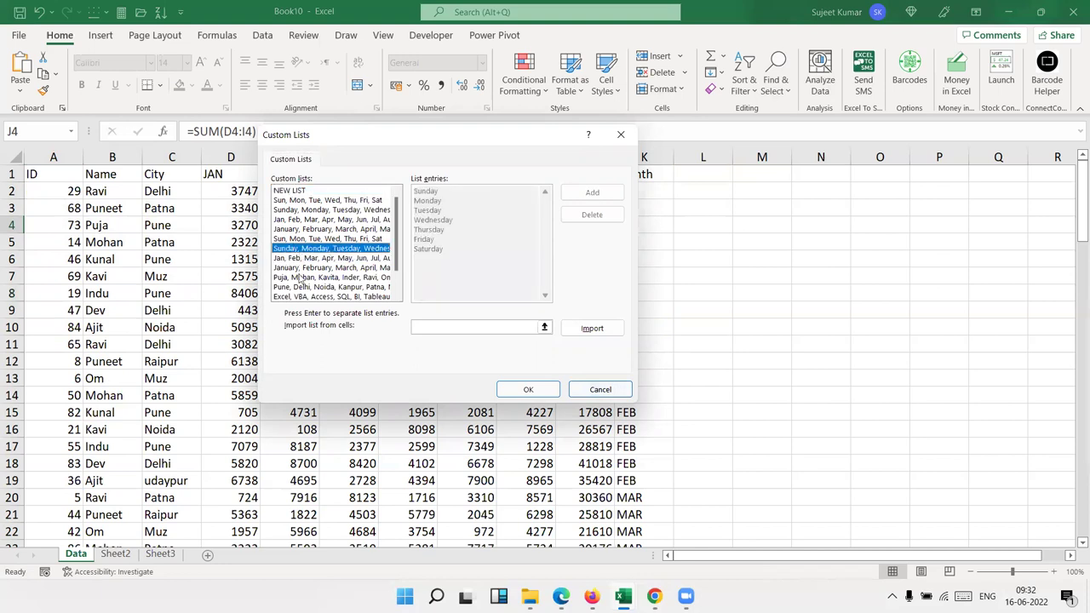
click(300, 277)
click(299, 297)
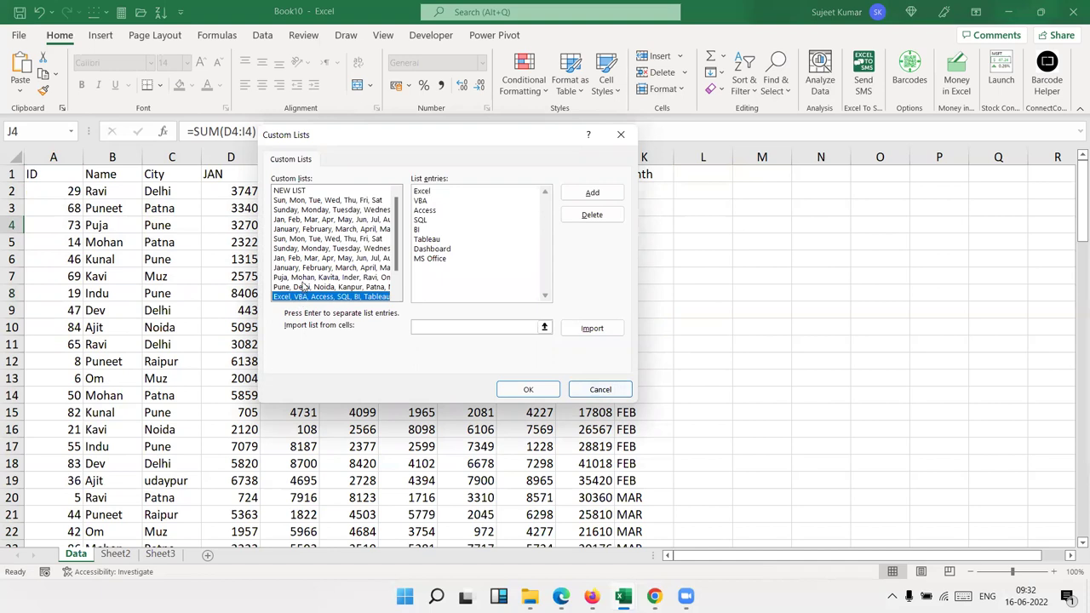
scroll(306, 284, down, 1)
key(Down)
key(Down)
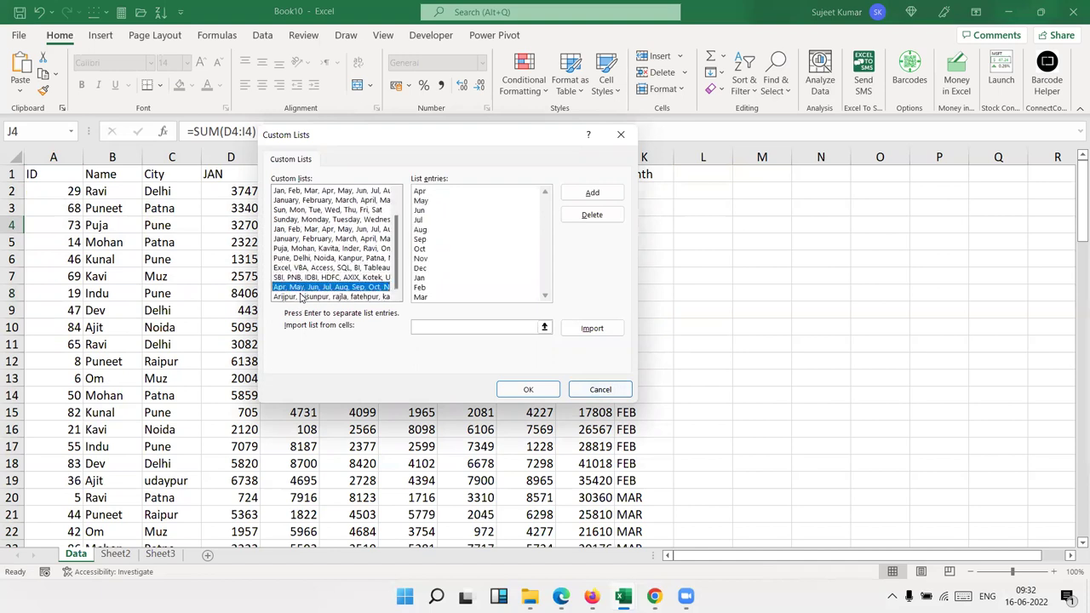
key(Down)
click(604, 389)
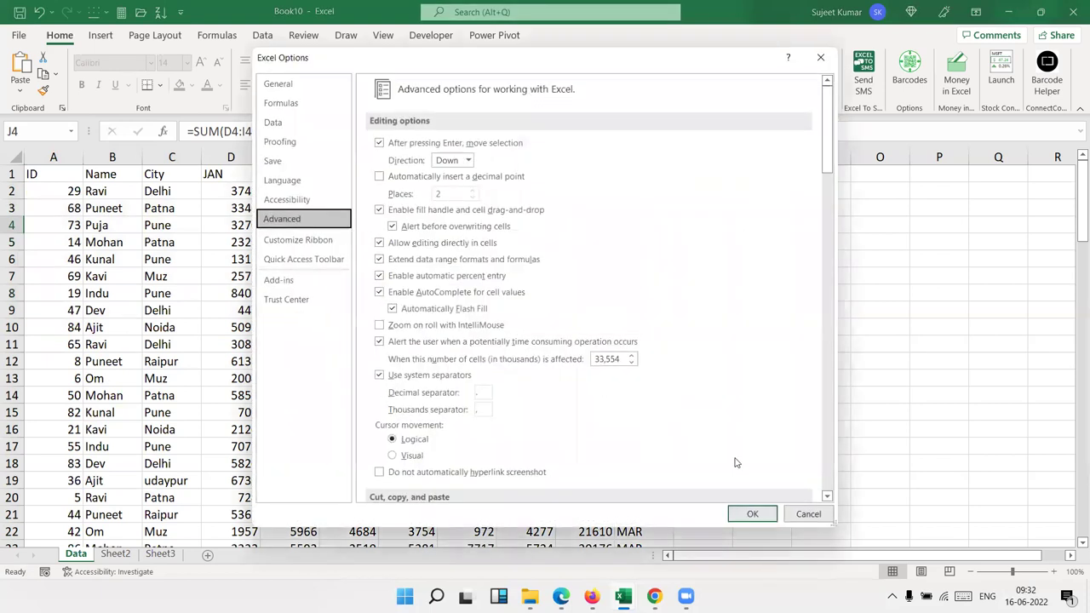
click(807, 511)
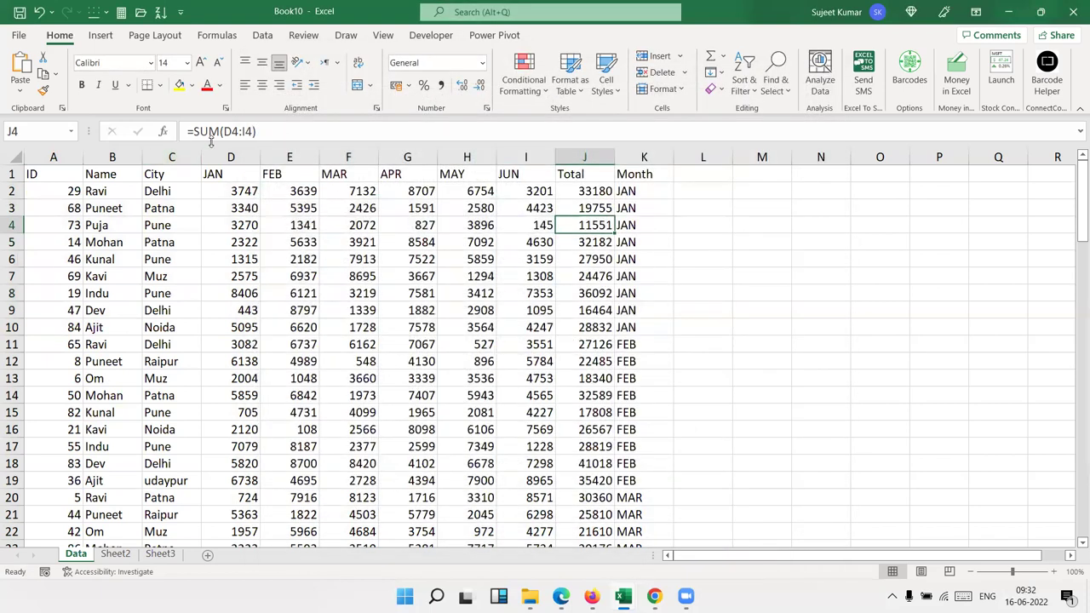
click(235, 174)
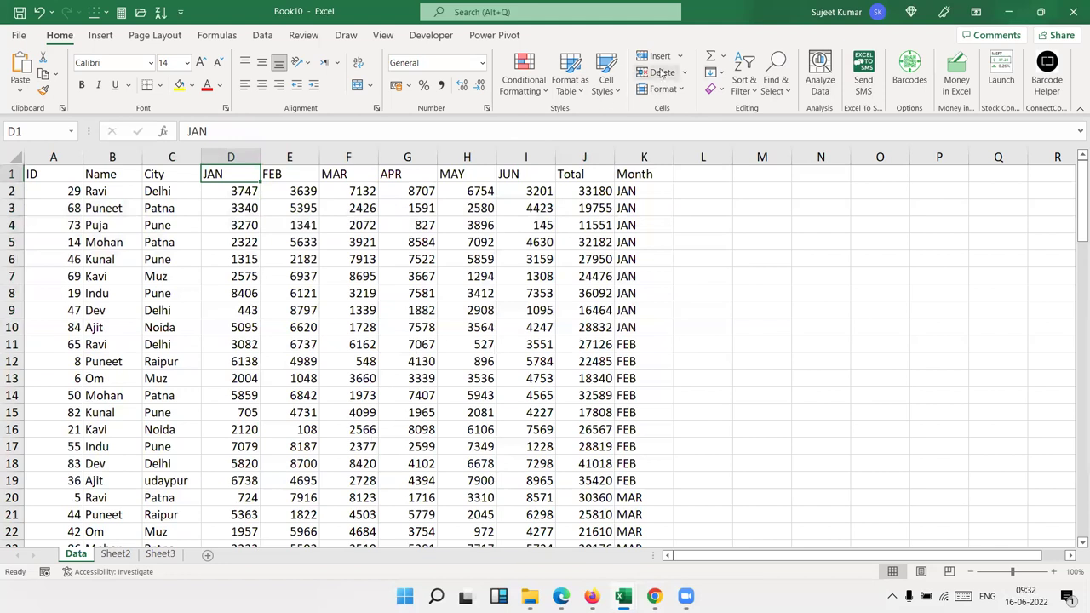
Custom-sort by Month using the Apr, May, Jun… custom list so APR rows lead
click(742, 94)
click(775, 152)
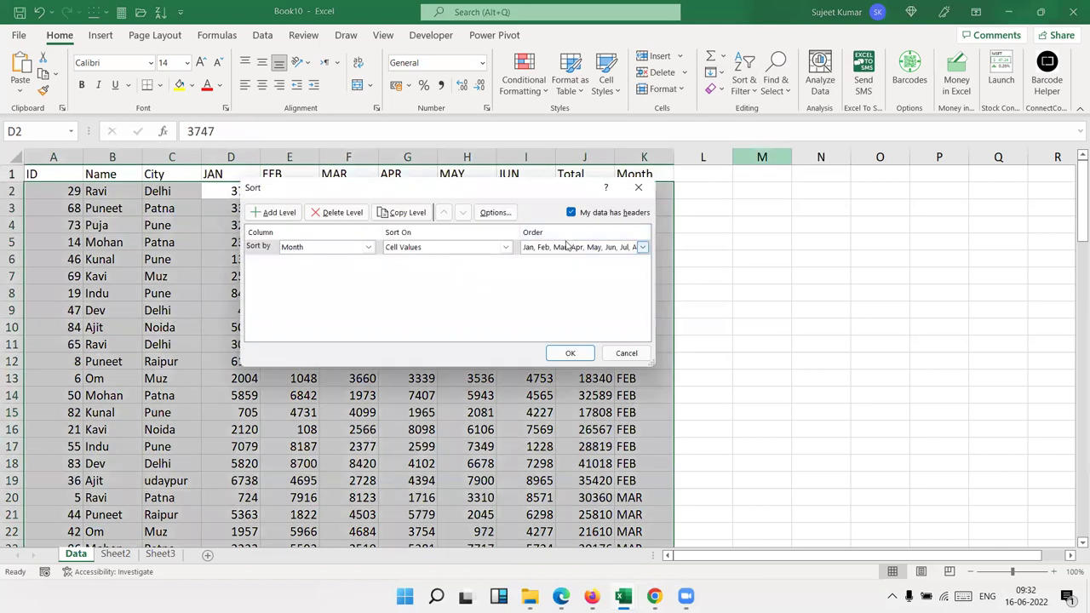
click(643, 247)
click(554, 299)
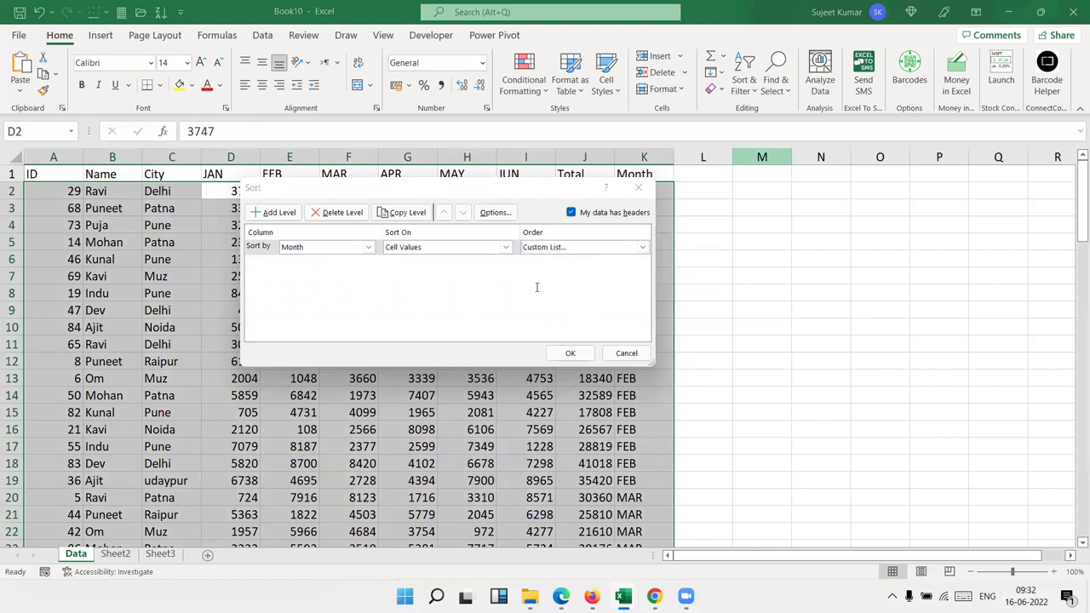
click(435, 194)
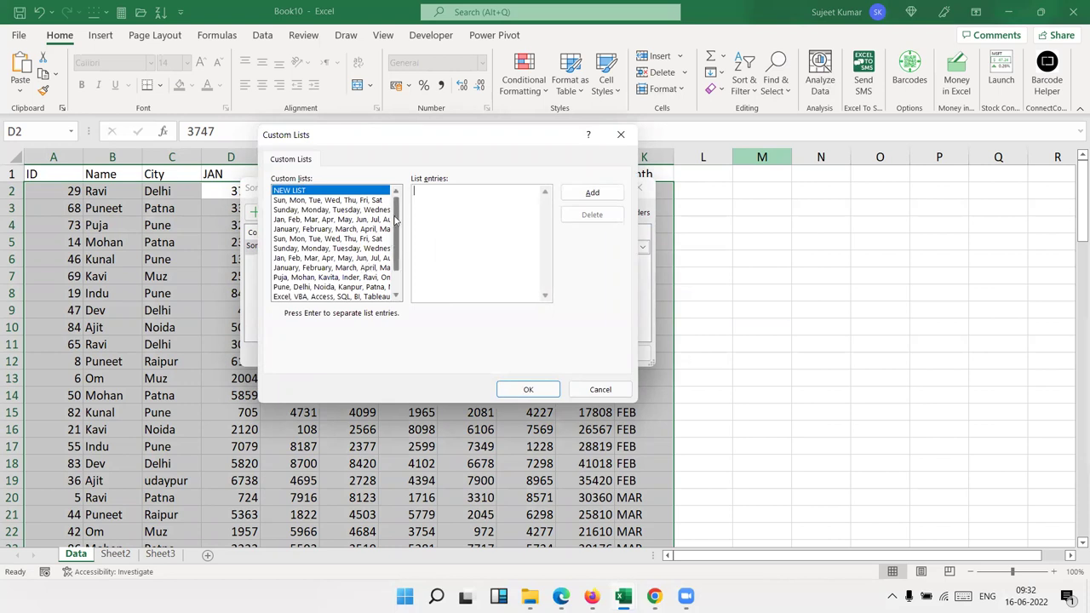
scroll(398, 220, down, 1)
click(360, 288)
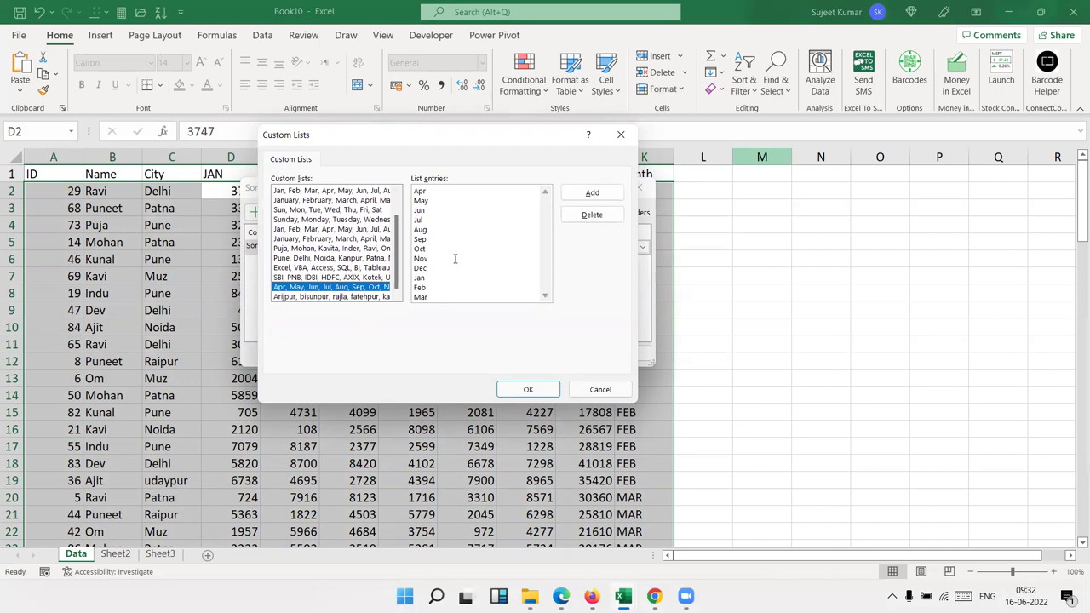
click(525, 391)
click(567, 354)
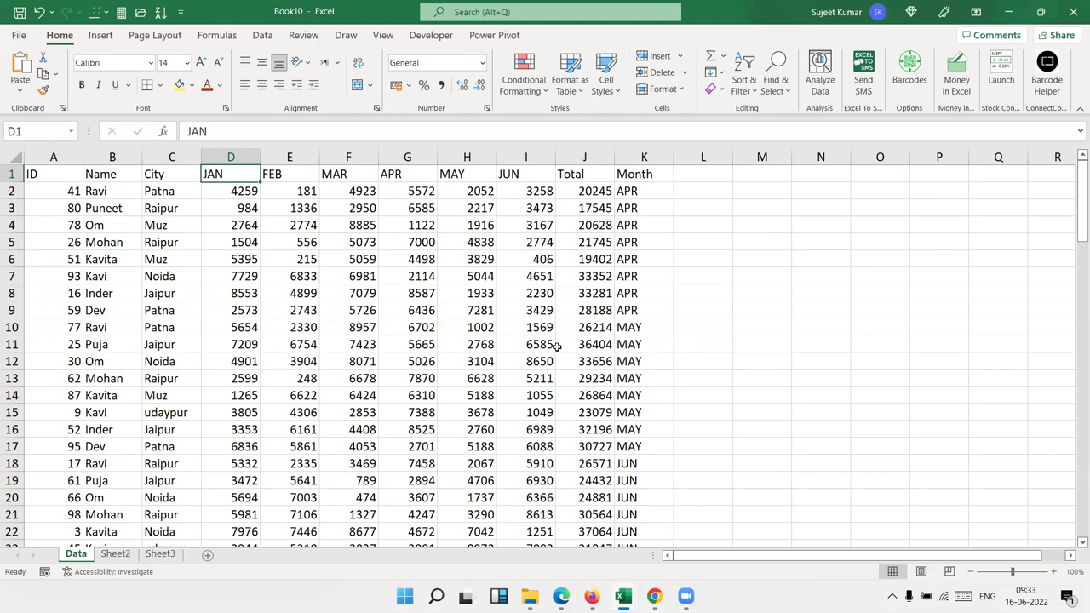
Give the JAN value 984 in D3 a yellow fill
click(596, 263)
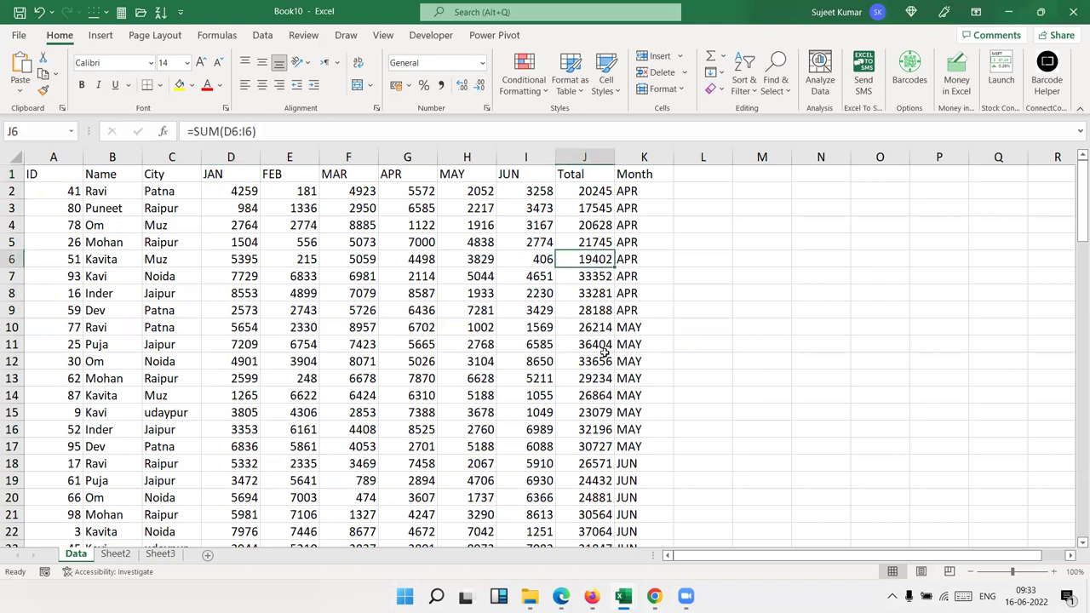
scroll(605, 353, down, 7)
scroll(605, 353, up, 3)
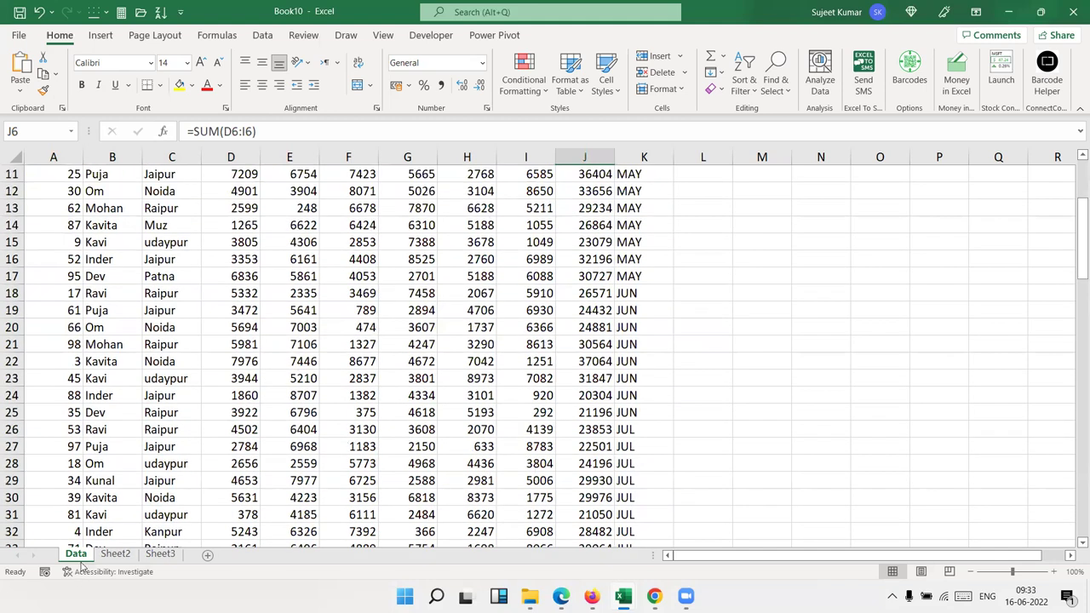
click(386, 260)
scroll(392, 270, up, 3)
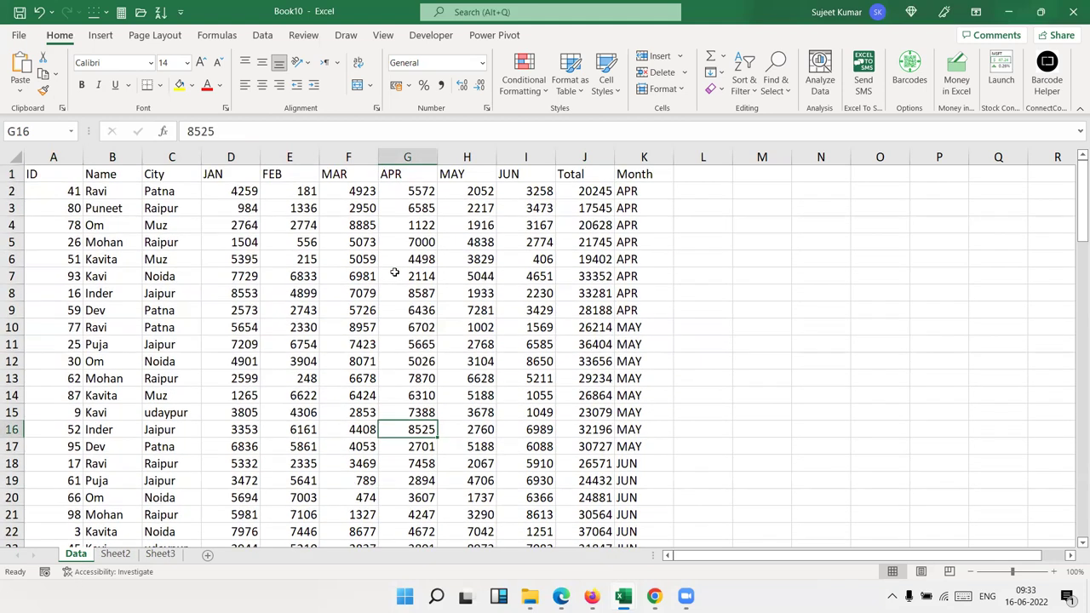
click(244, 209)
click(180, 85)
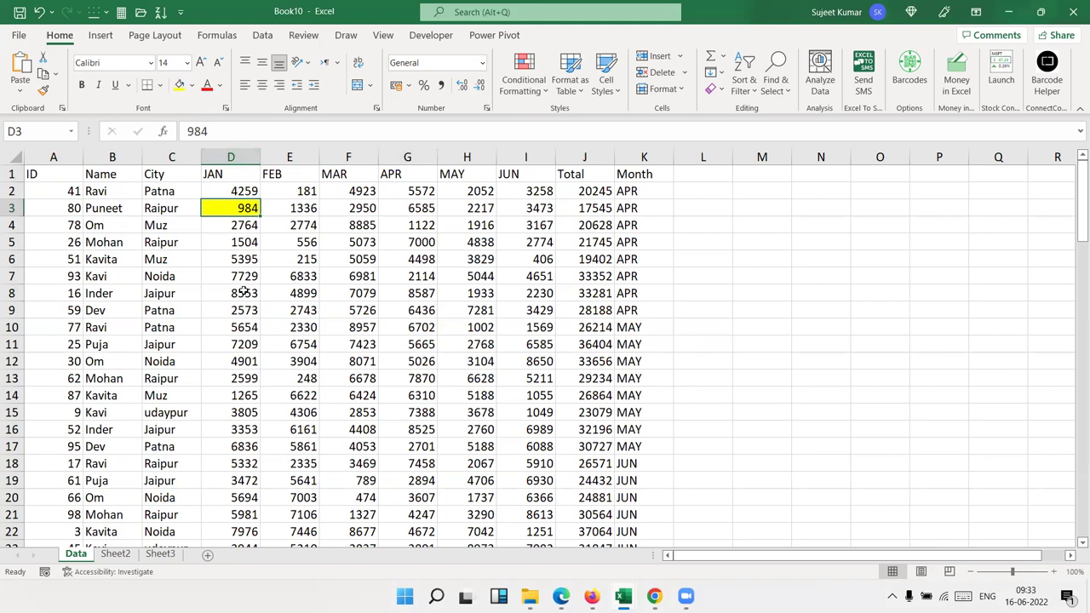
Apply the same yellow fill to JAN cells D8, D22 and D46
key(Down)
key(Down)
key(Down)
click(179, 88)
key(Down)
key(Down)
key(Down)
key(Down)
key(Down)
key(Down)
scroll(202, 246, down, 10)
click(219, 428)
click(179, 86)
scroll(248, 308, down, 3)
scroll(249, 308, up, 2)
scroll(249, 308, up, 12)
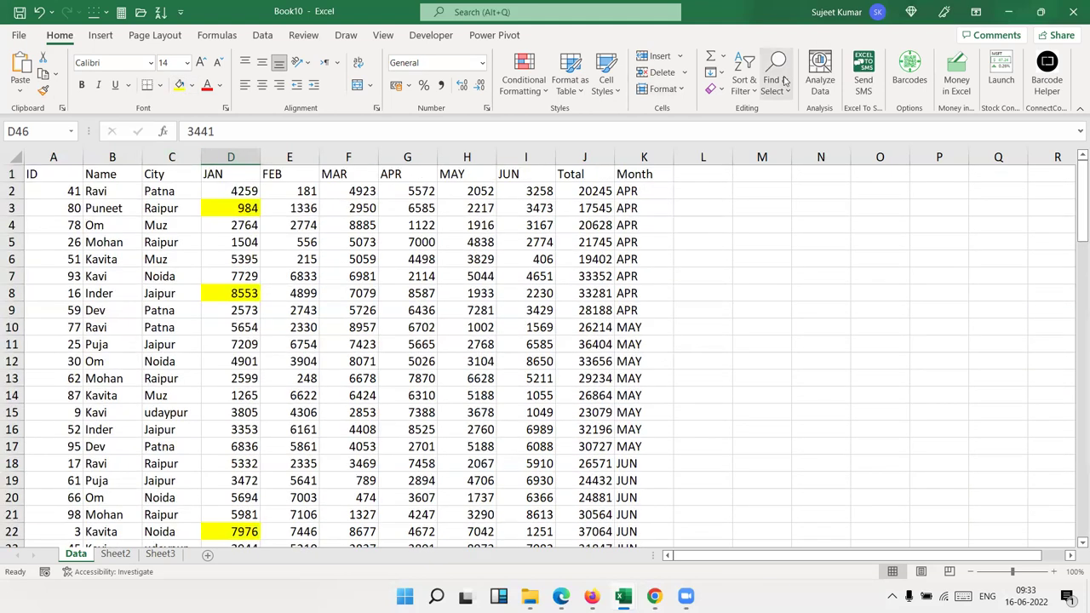
click(744, 84)
In Custom Sort, sort by JAN on Cell Color with yellow On Top
click(764, 153)
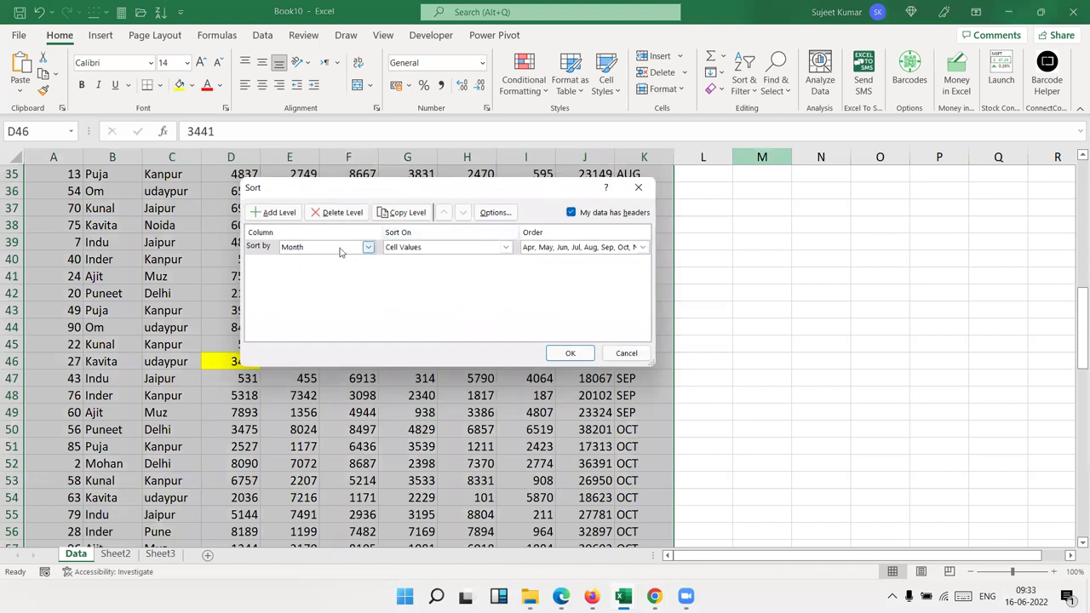
click(344, 247)
click(344, 291)
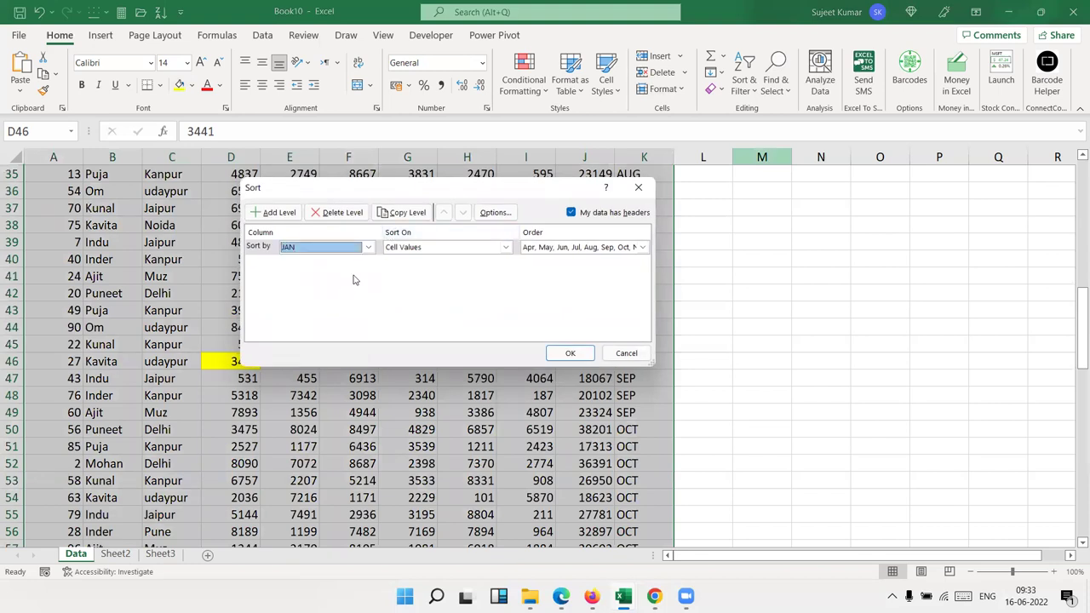
click(413, 249)
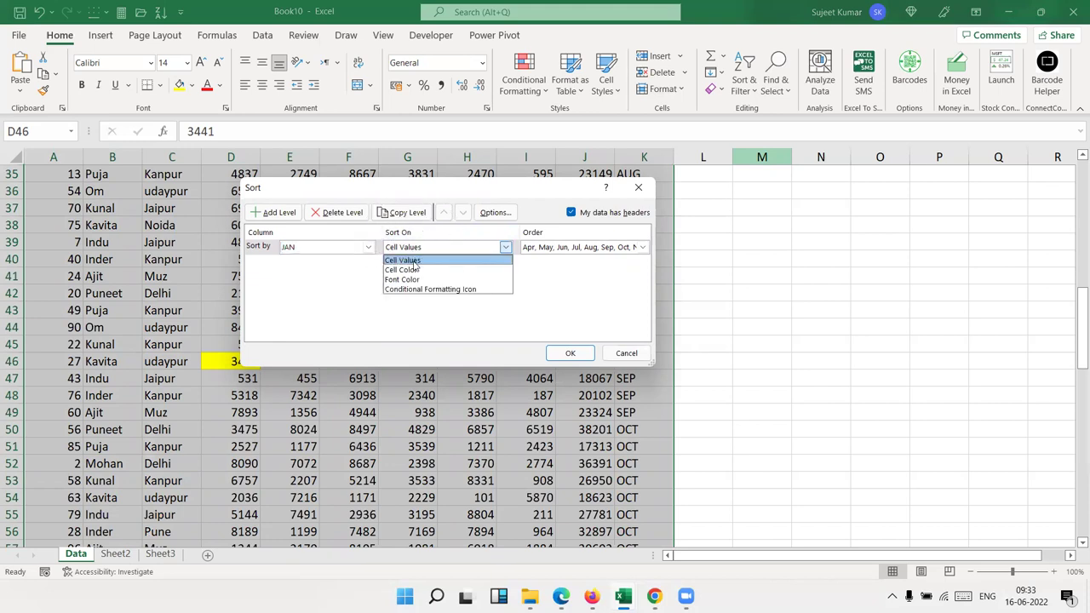
click(416, 268)
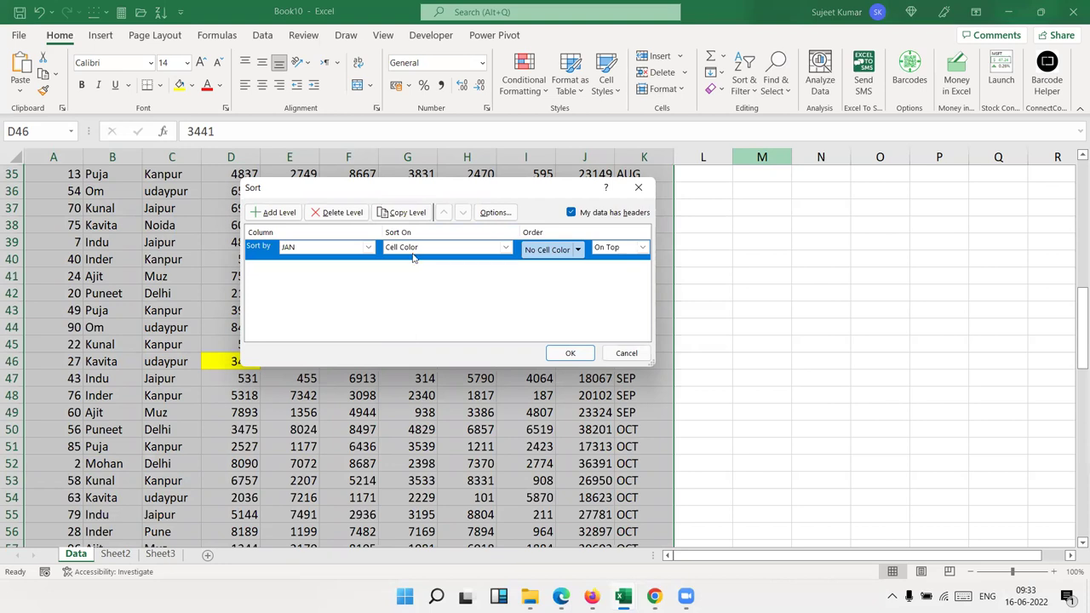
click(579, 250)
click(580, 249)
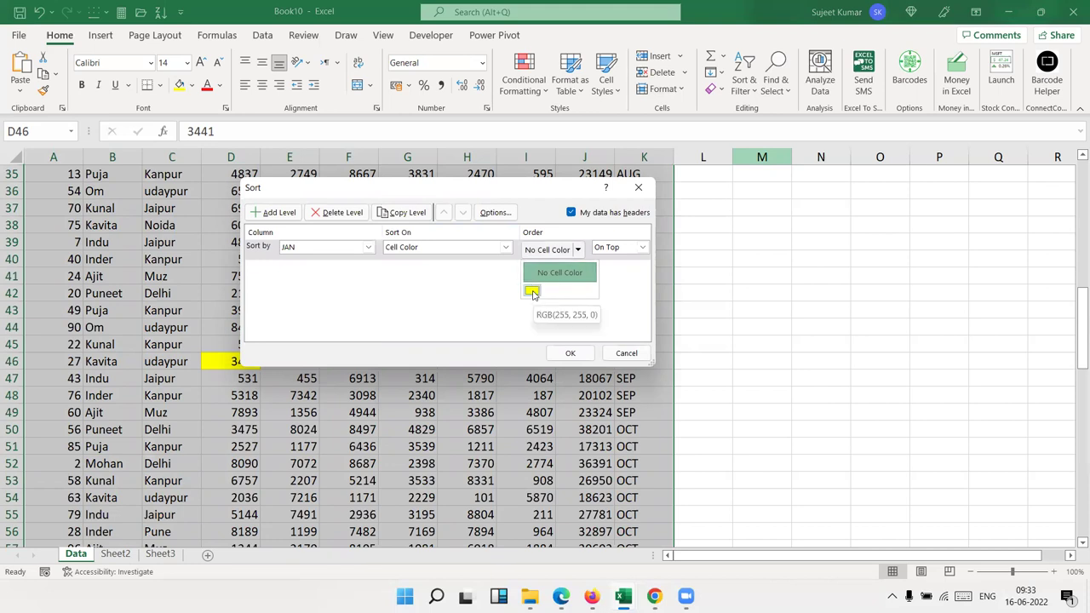
click(532, 292)
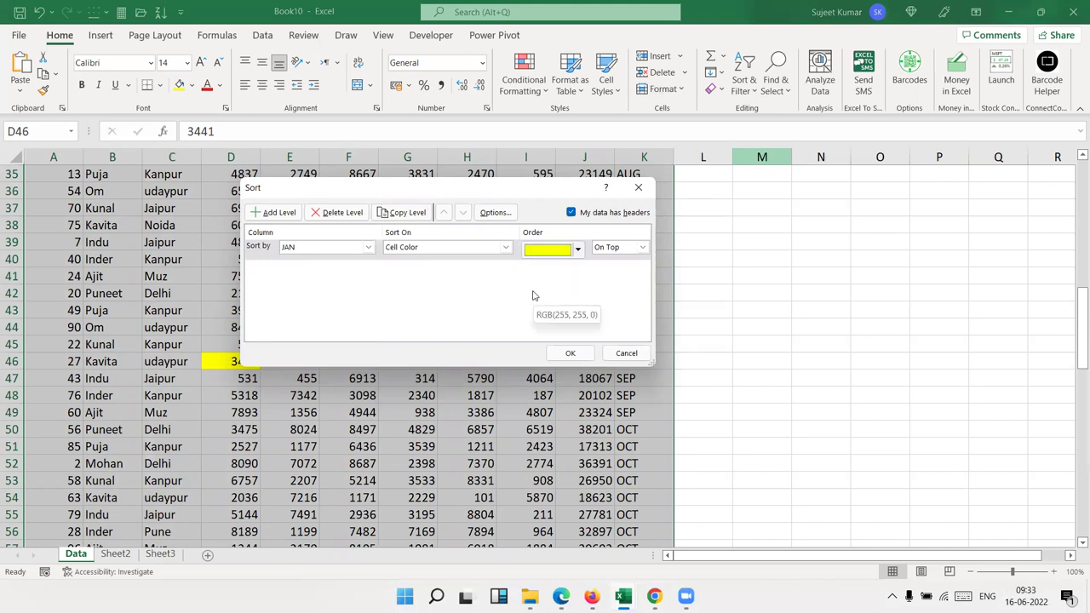
click(624, 248)
click(625, 248)
click(571, 353)
Apply the 3 Arrows (Colored) icon set to the FEB values in column E
scroll(596, 341, up, 3)
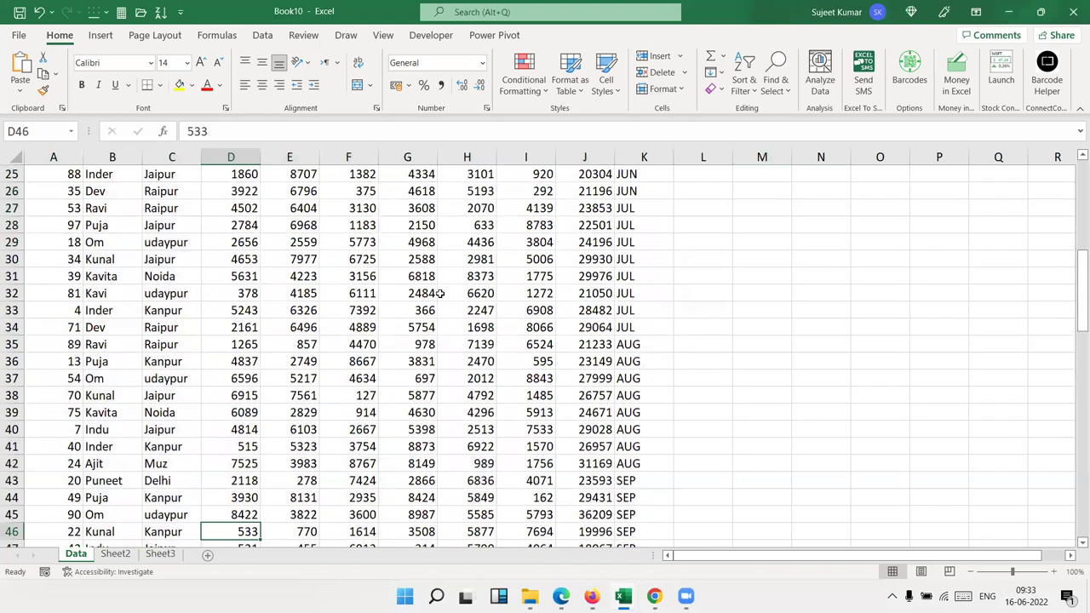
scroll(767, 298, up, 7)
scroll(602, 310, up, 2)
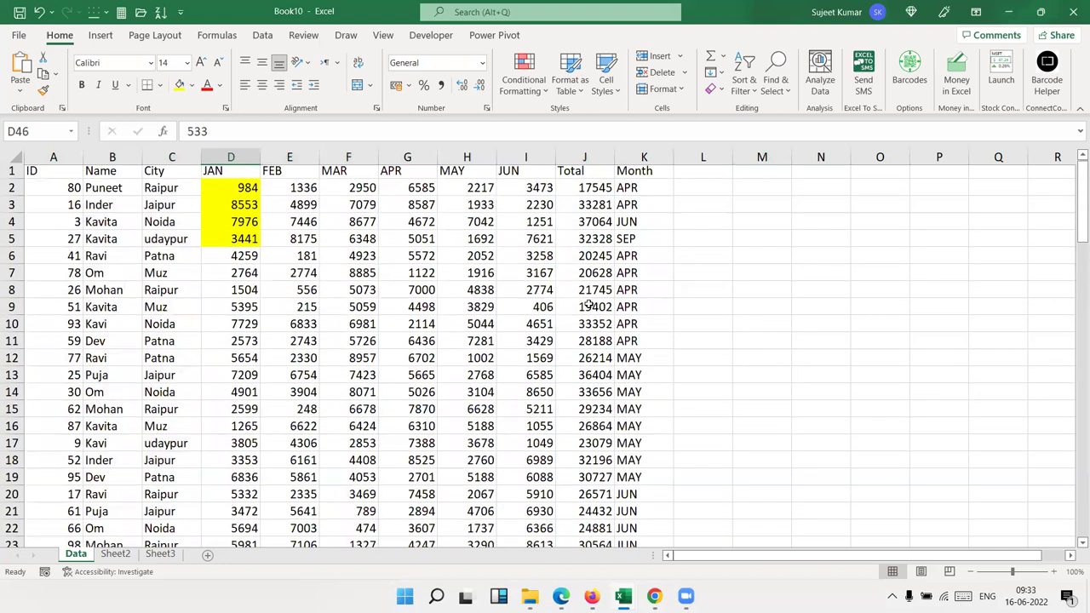
click(299, 167)
click(299, 153)
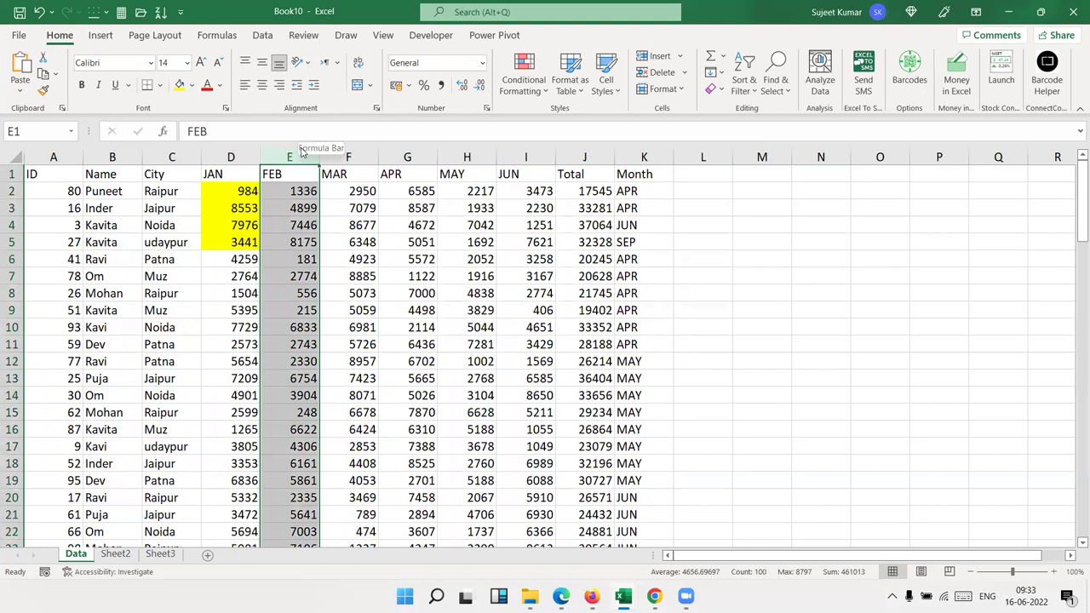
click(524, 75)
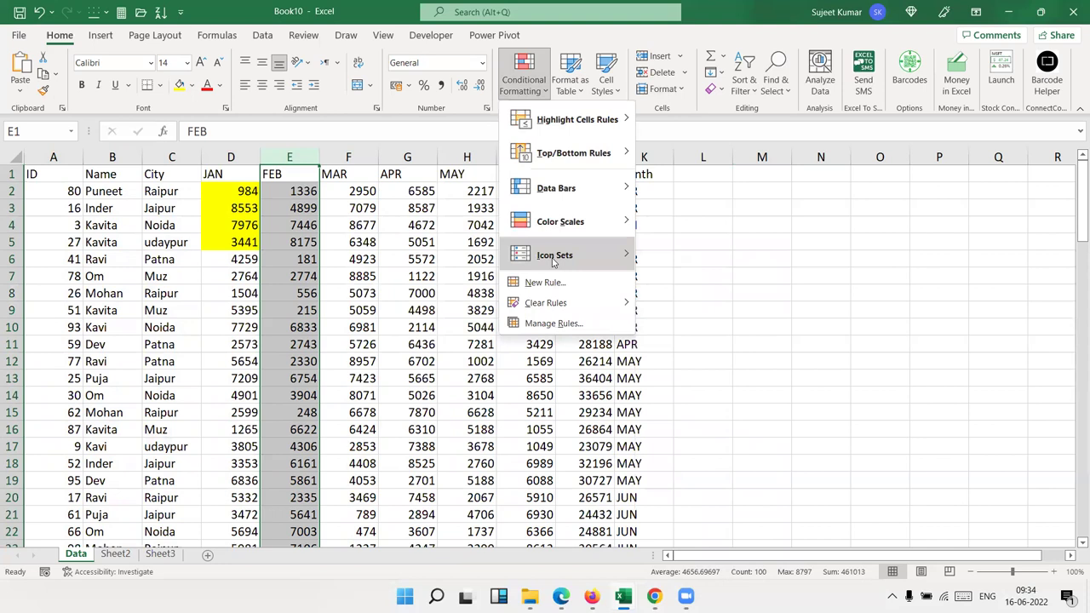
mouse_move(595, 262)
click(656, 269)
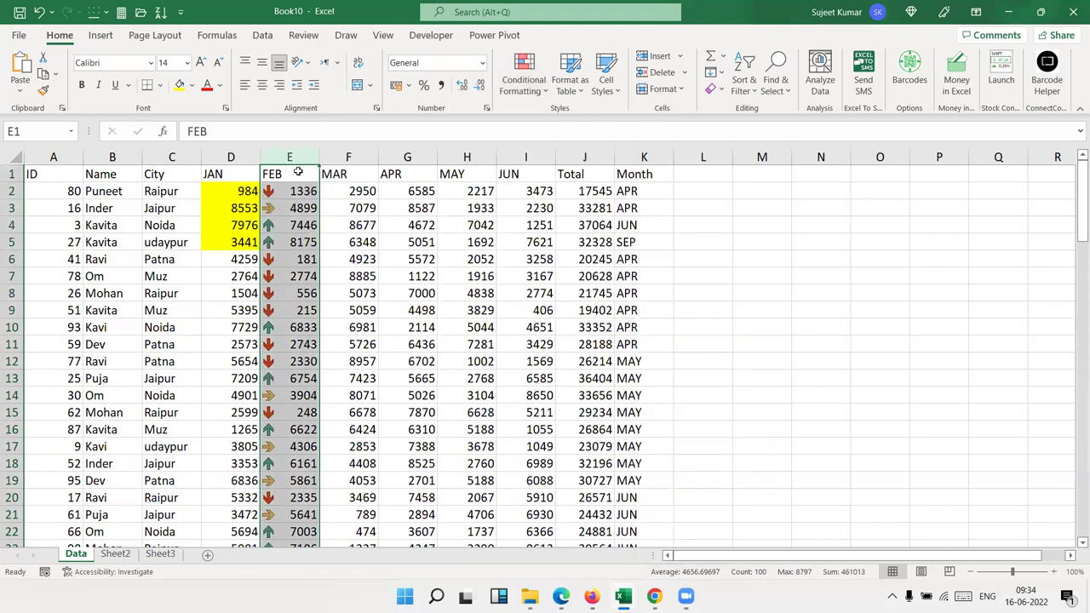
click(781, 91)
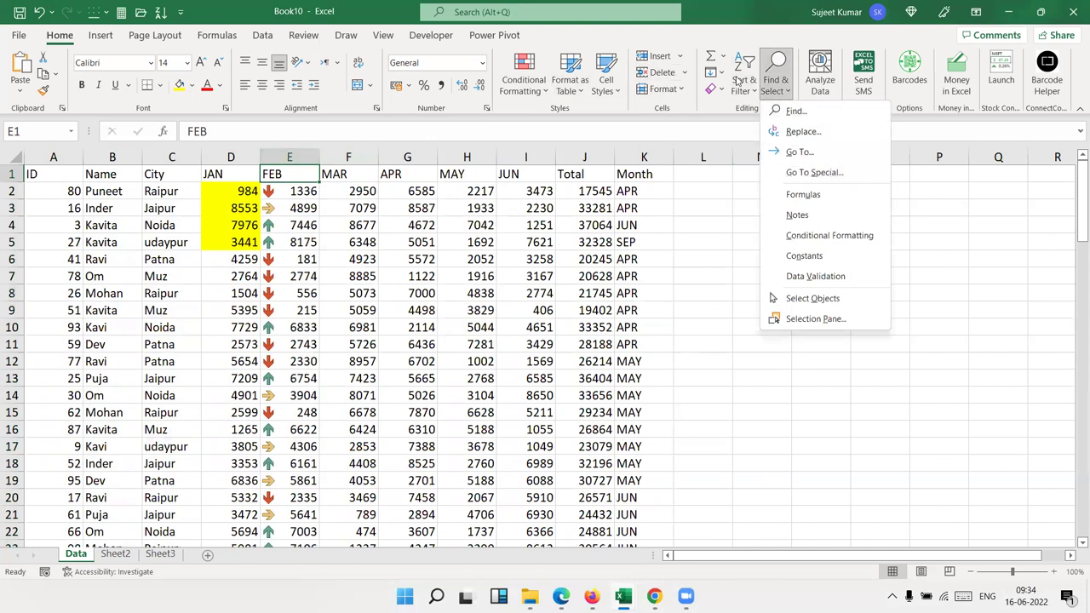
click(741, 83)
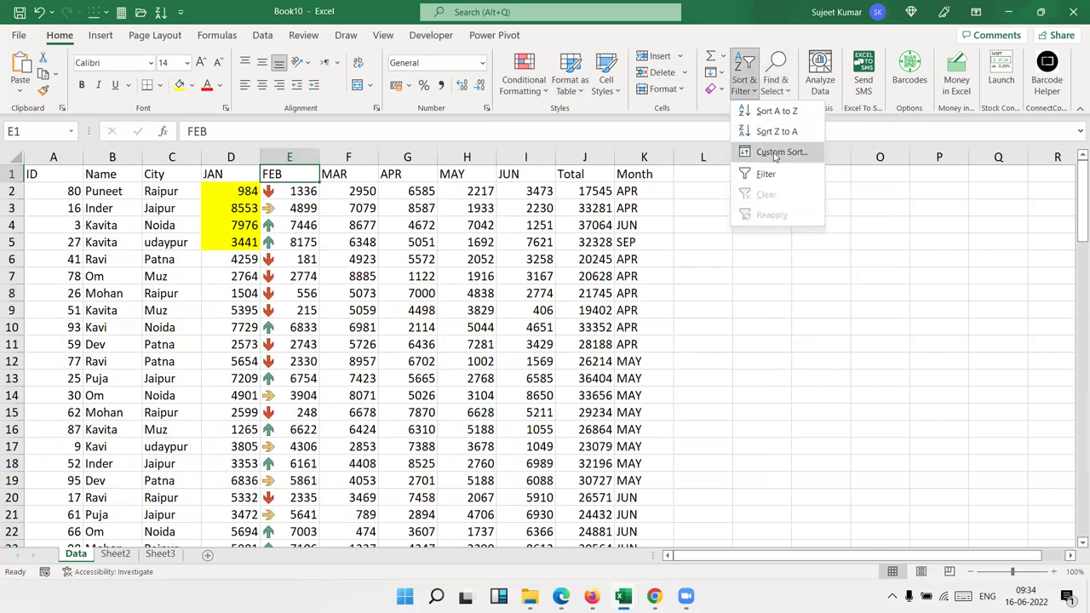
Custom-sort the table by FEB's conditional formatting icon, with the green up arrow on top
click(774, 153)
click(339, 248)
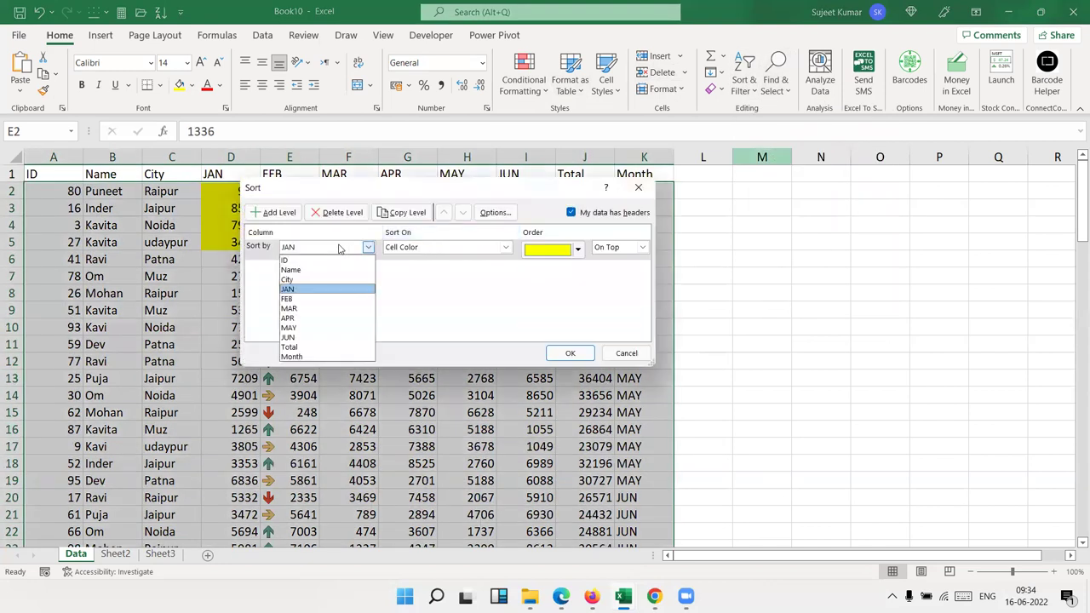
click(339, 247)
click(339, 248)
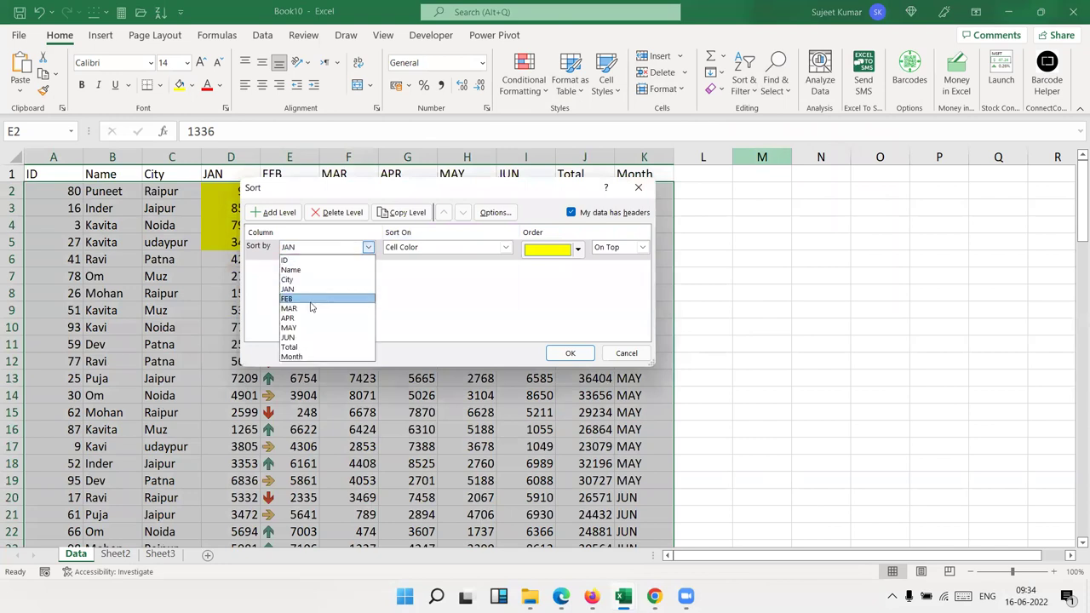
click(311, 299)
click(405, 248)
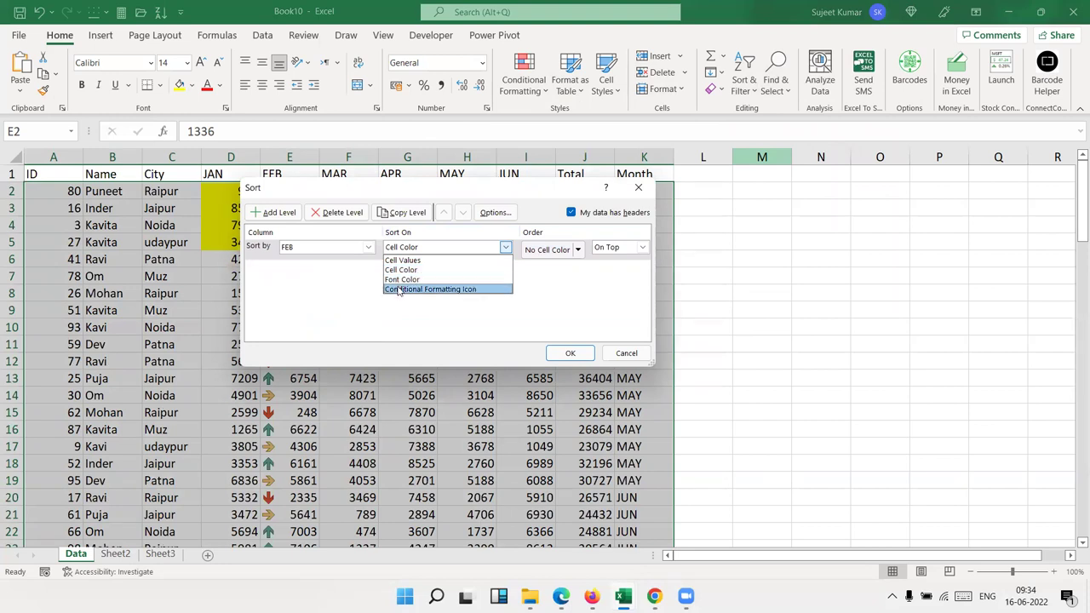
click(399, 290)
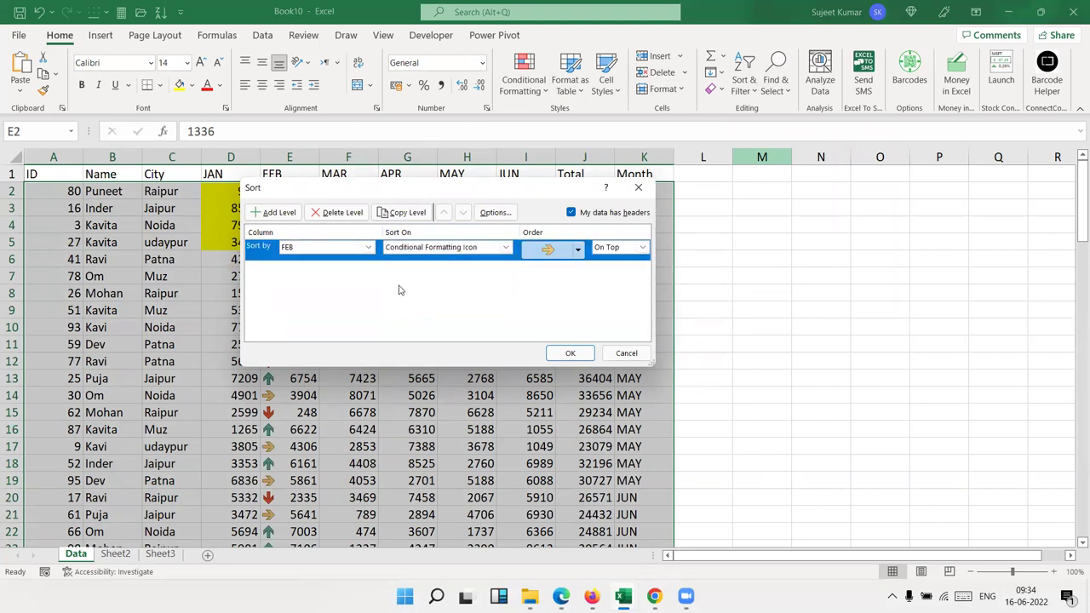
click(578, 248)
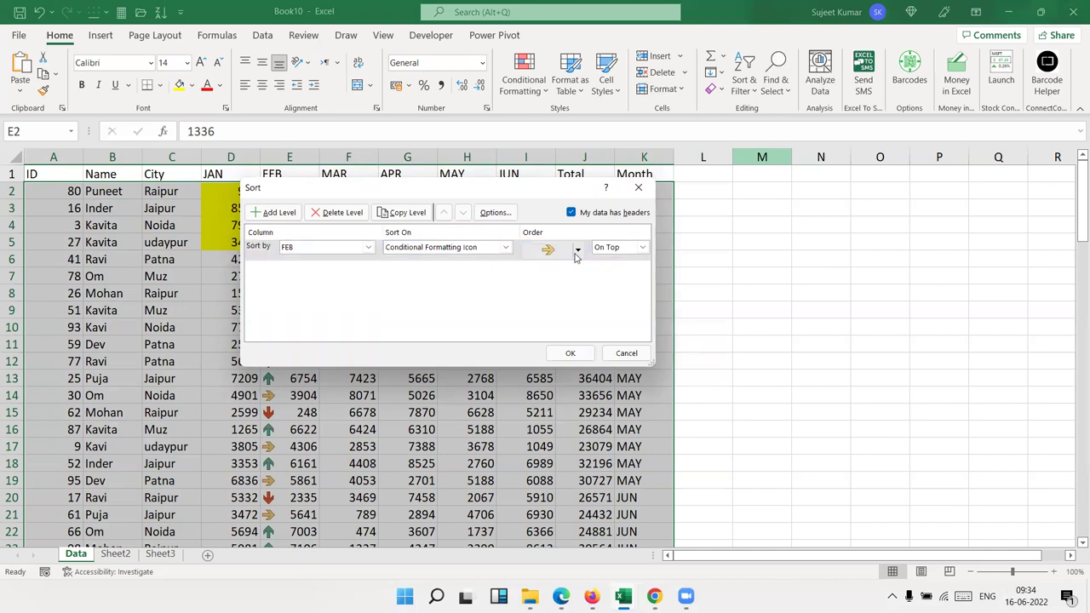
click(549, 269)
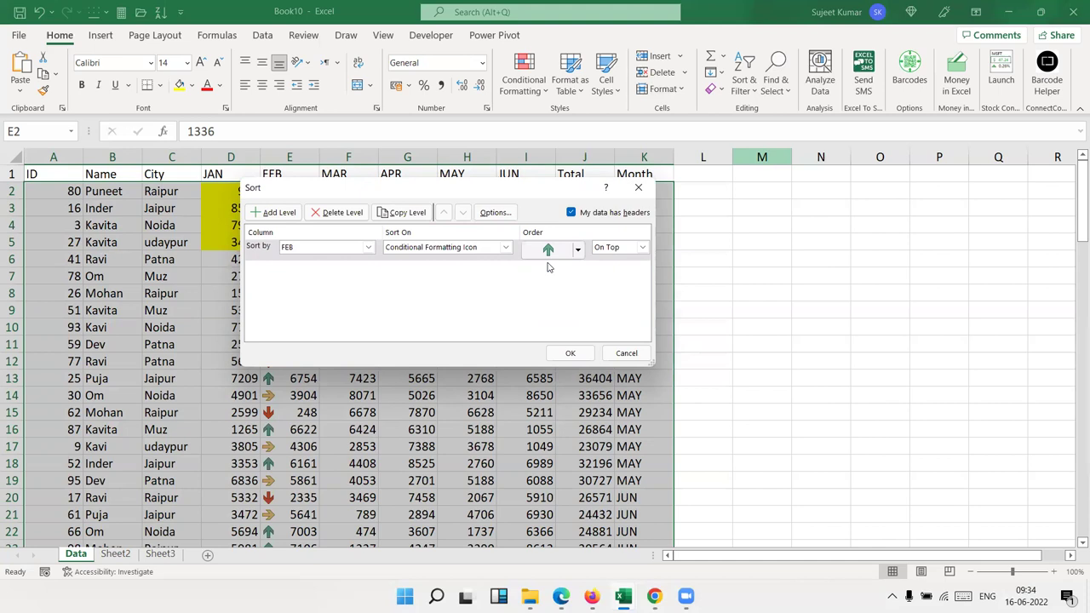
click(571, 352)
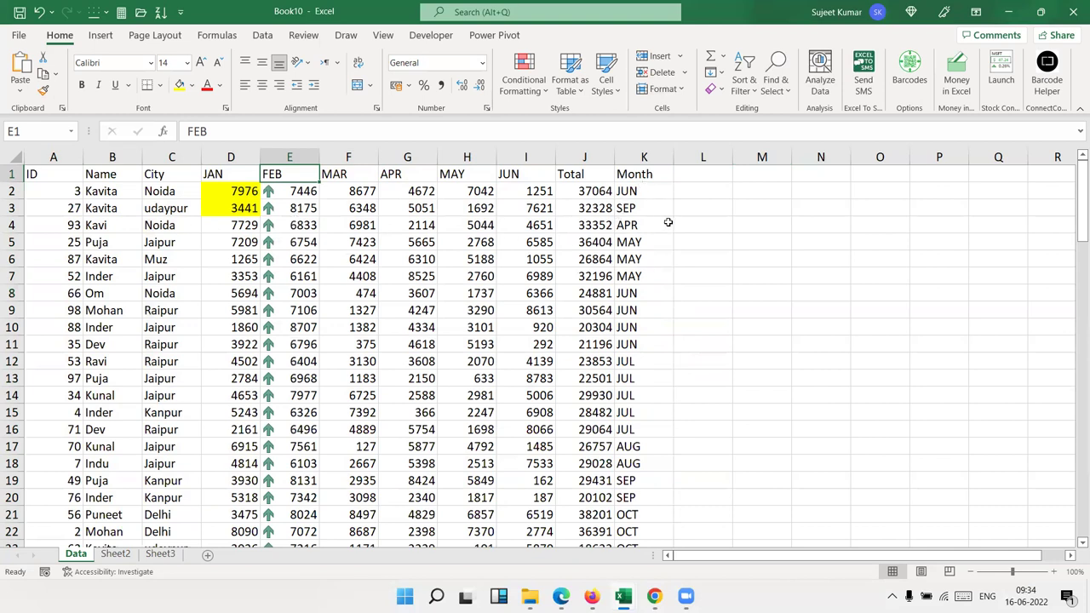
click(650, 192)
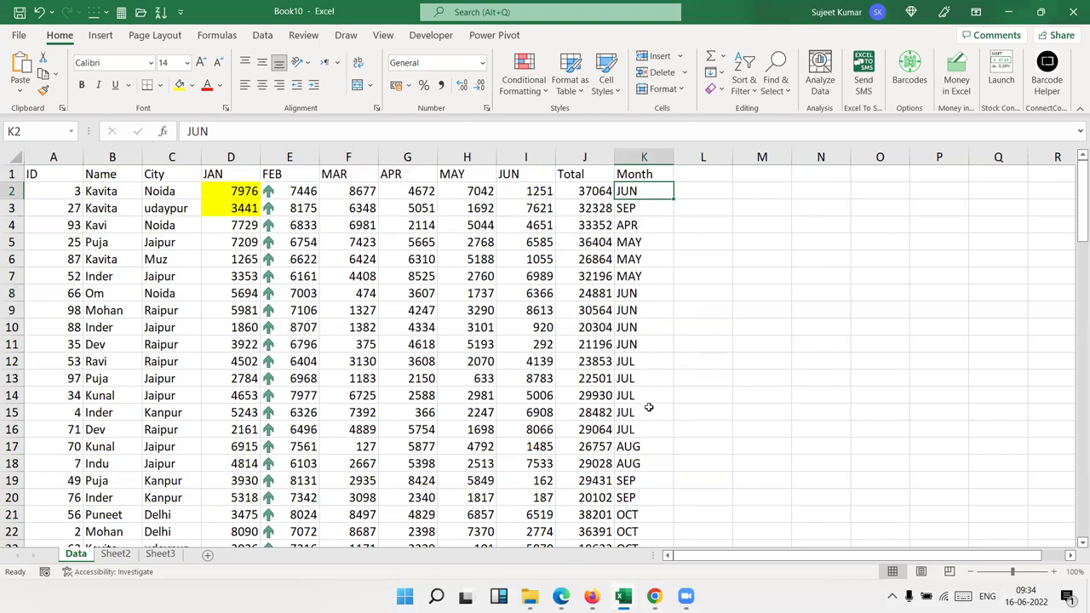
scroll(642, 435, down, 2)
scroll(640, 433, down, 5)
scroll(641, 432, down, 3)
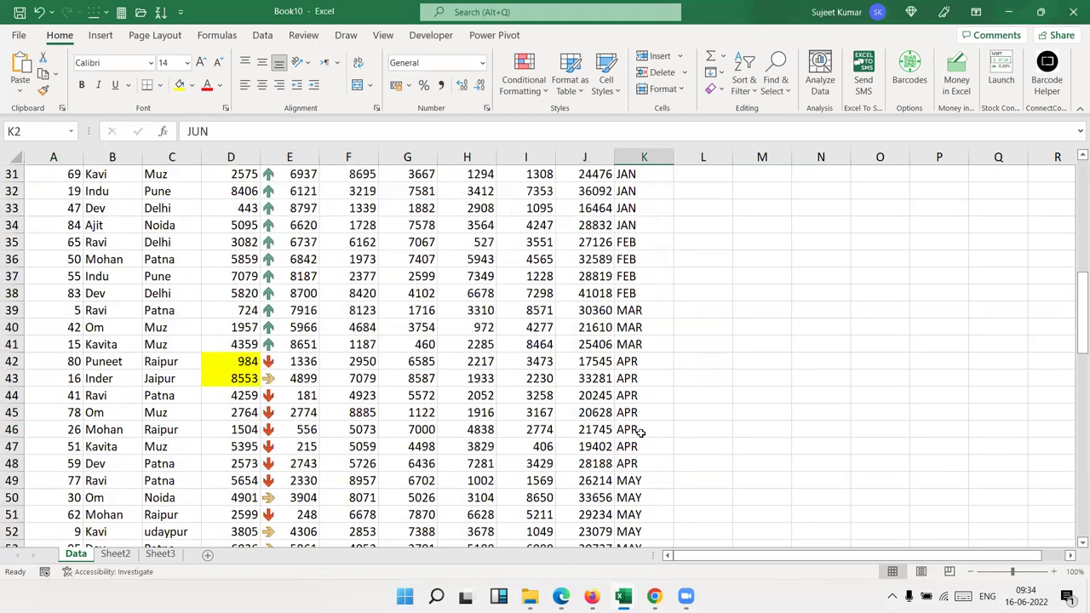
scroll(640, 422, up, 3)
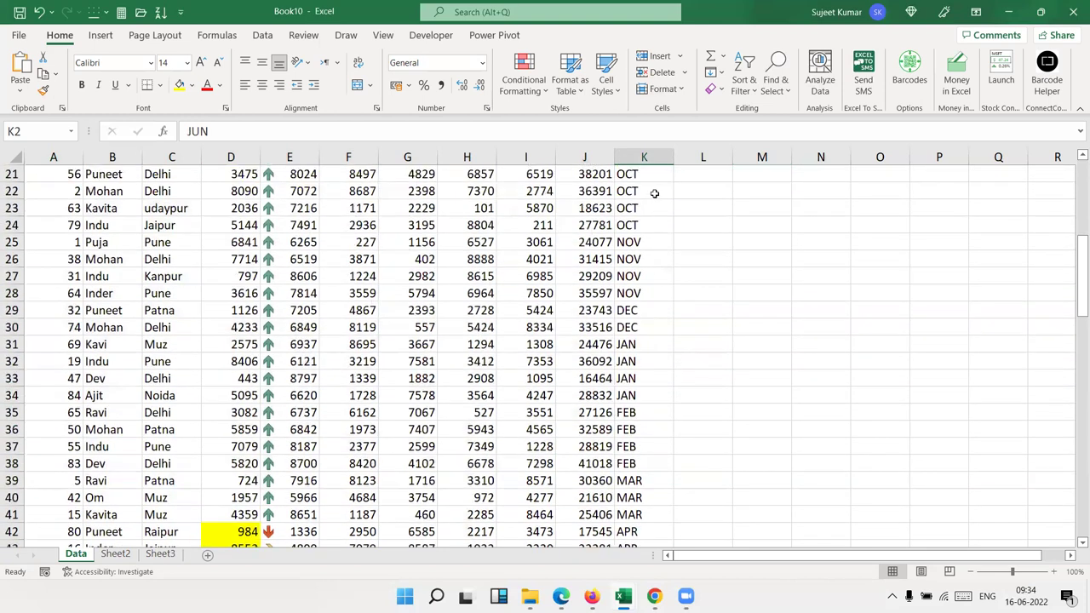
scroll(588, 213, up, 2)
scroll(590, 219, up, 4)
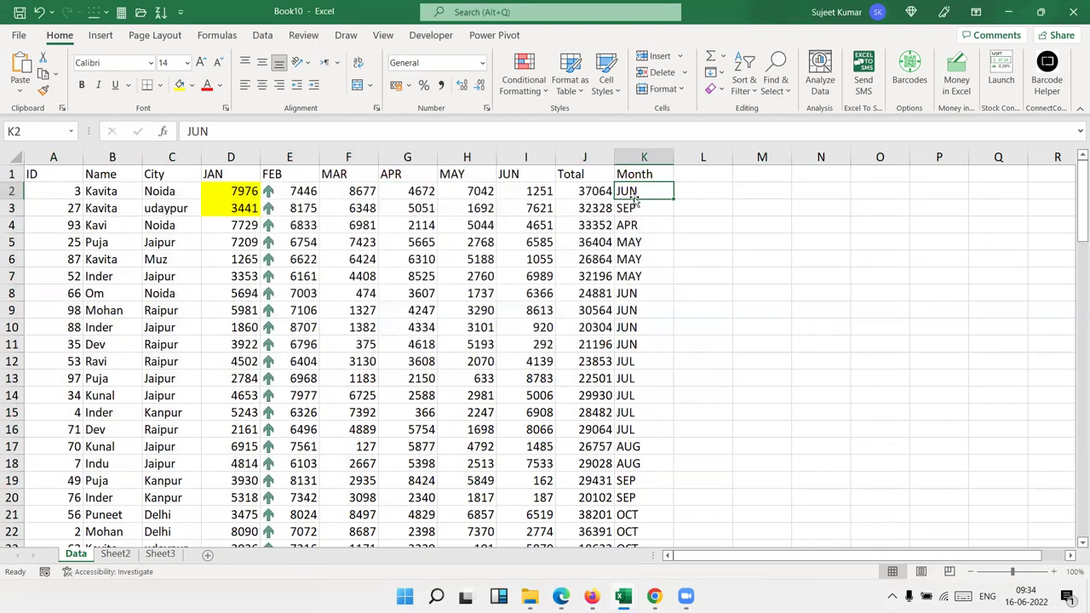
click(744, 86)
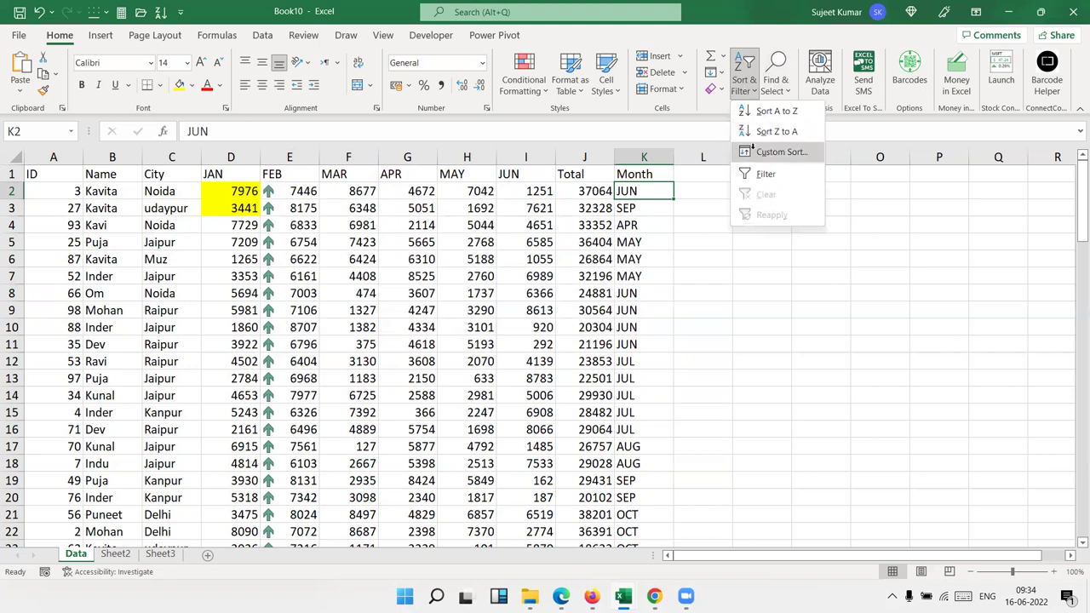
click(754, 152)
click(492, 212)
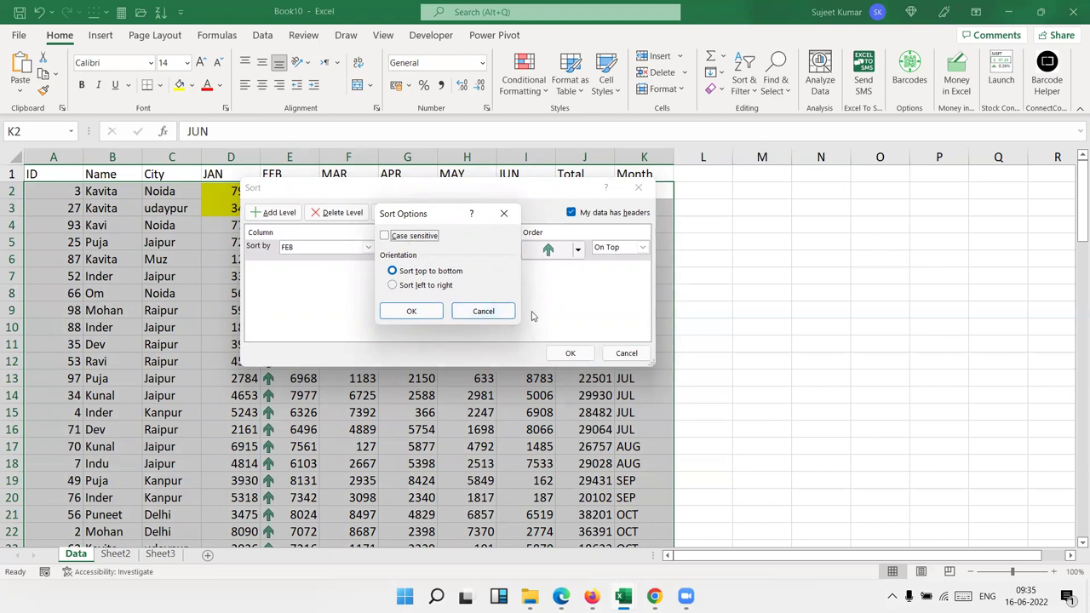
click(482, 311)
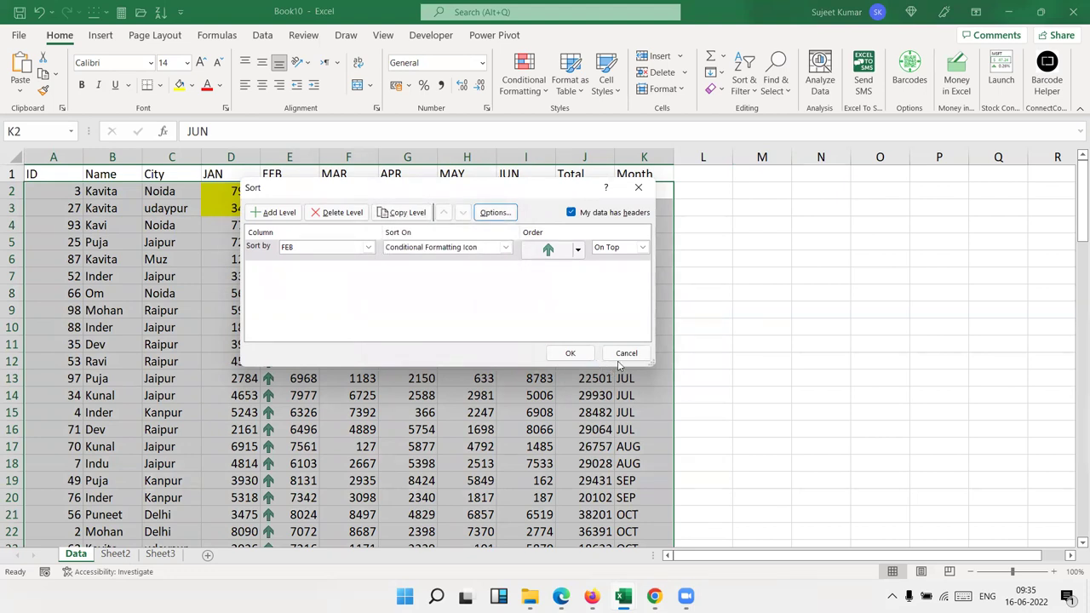
click(626, 352)
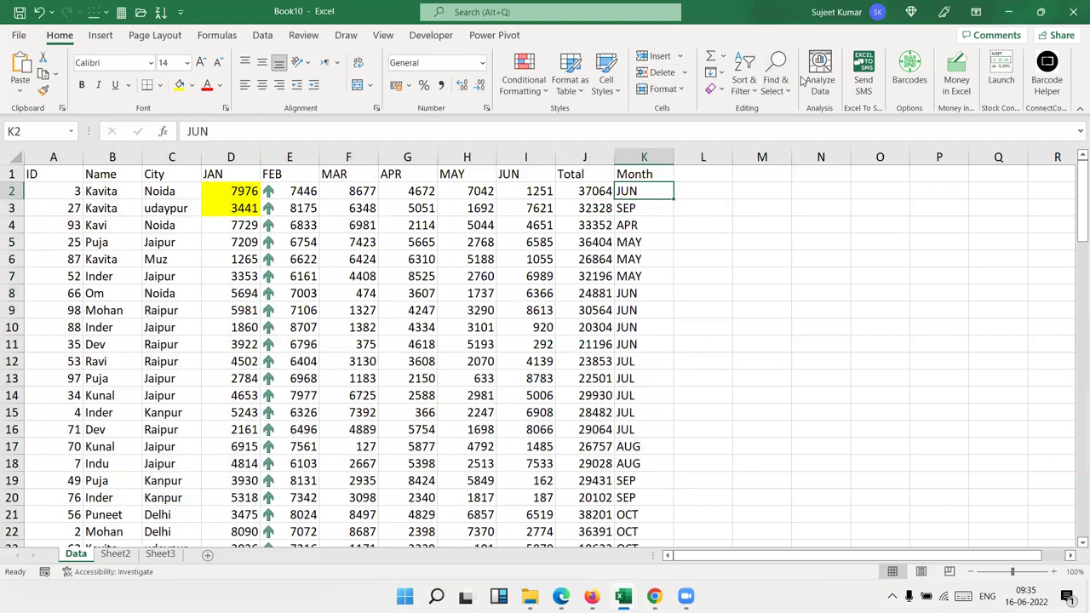
click(346, 255)
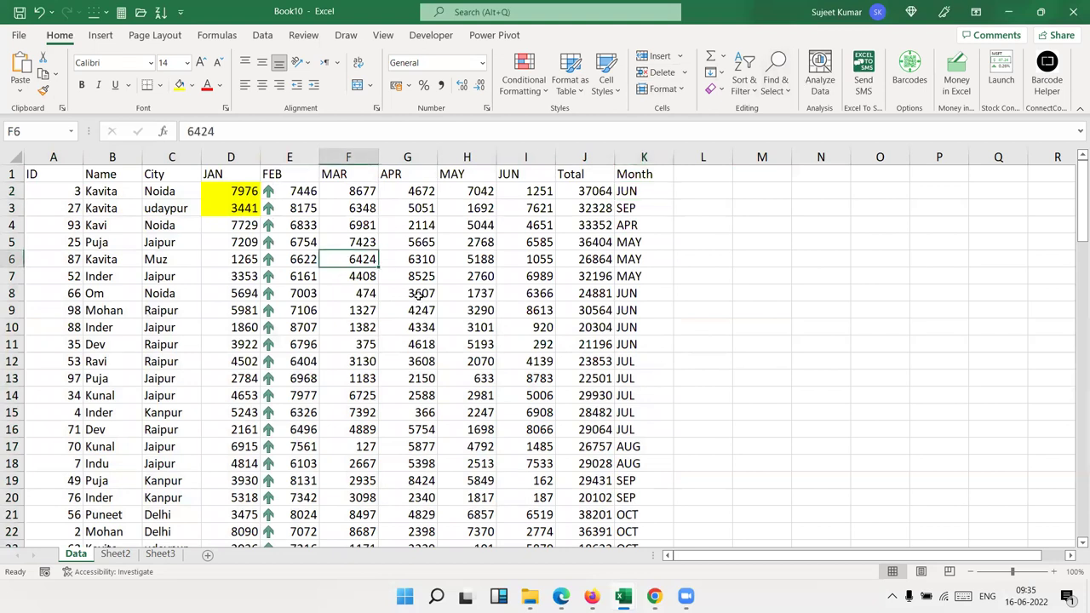
On Sheet3, enter Name and Sales labels in A1:A2 and Puja in B1
click(117, 554)
click(158, 556)
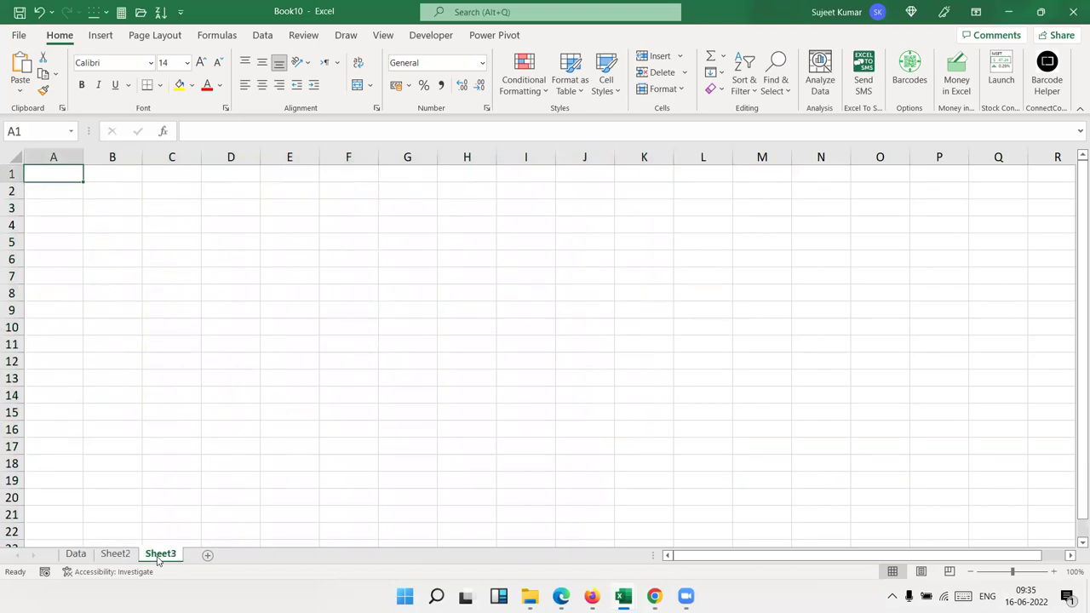
text(Name)
key(Return)
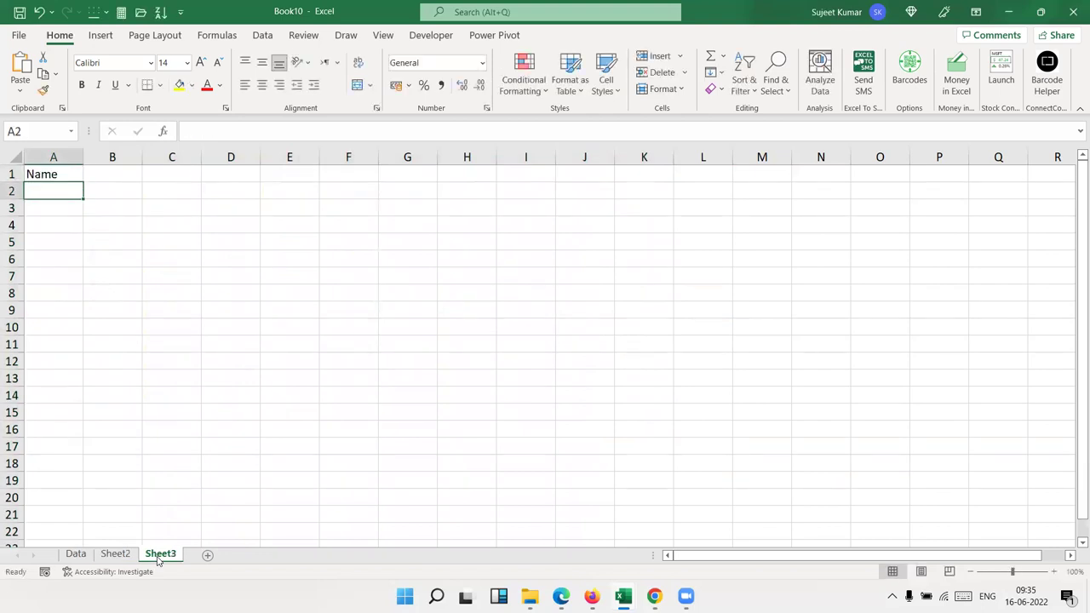
text(SAles)
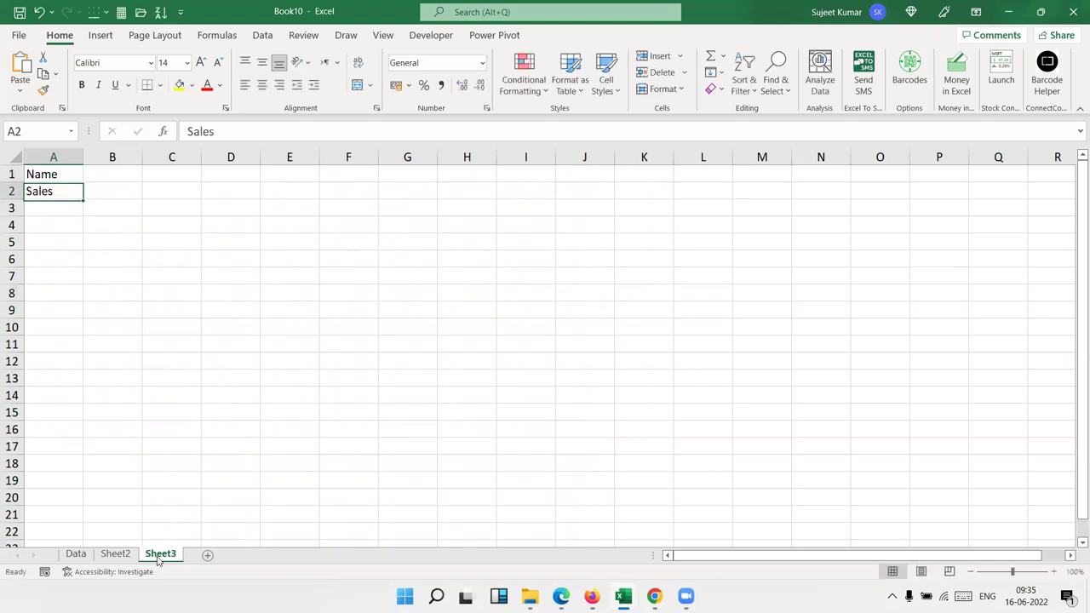
key(Up)
key(Right)
text(Puja)
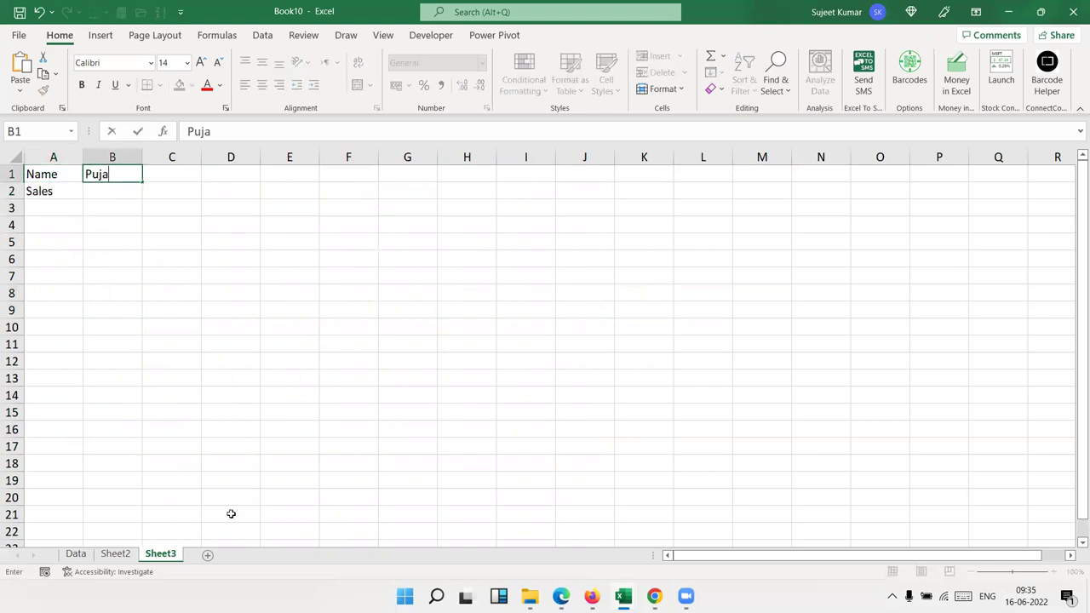
key(Return)
Fill the names across to H1, enter sales 85, 65, 85, 69, 58, 65, 85, and select the names
click(119, 175)
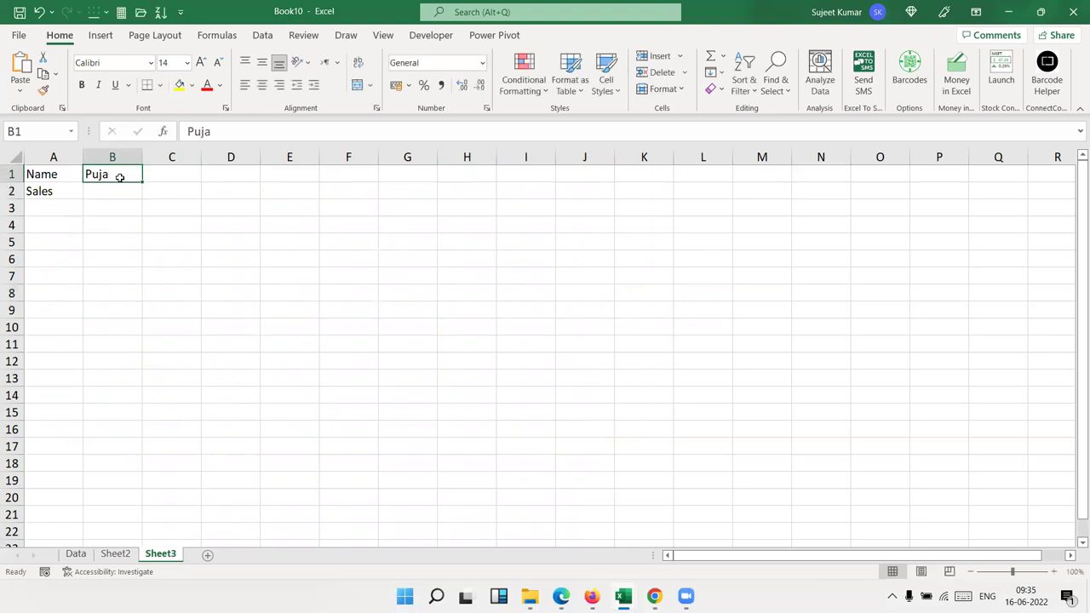
drag(140, 179, 509, 188)
click(138, 192)
text(85)
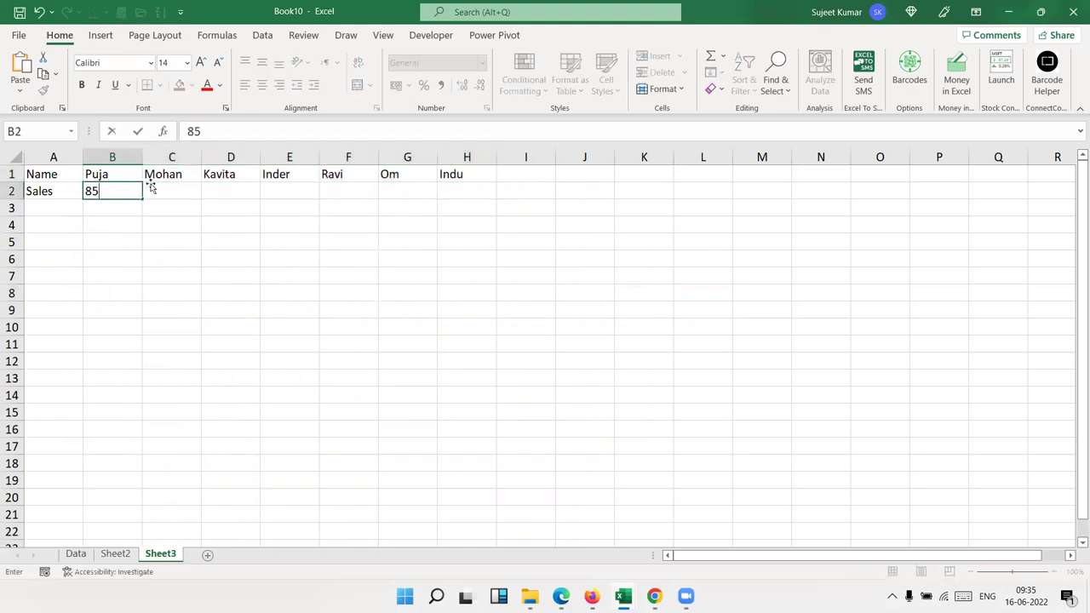
text(	65	85	69	58	65	85)
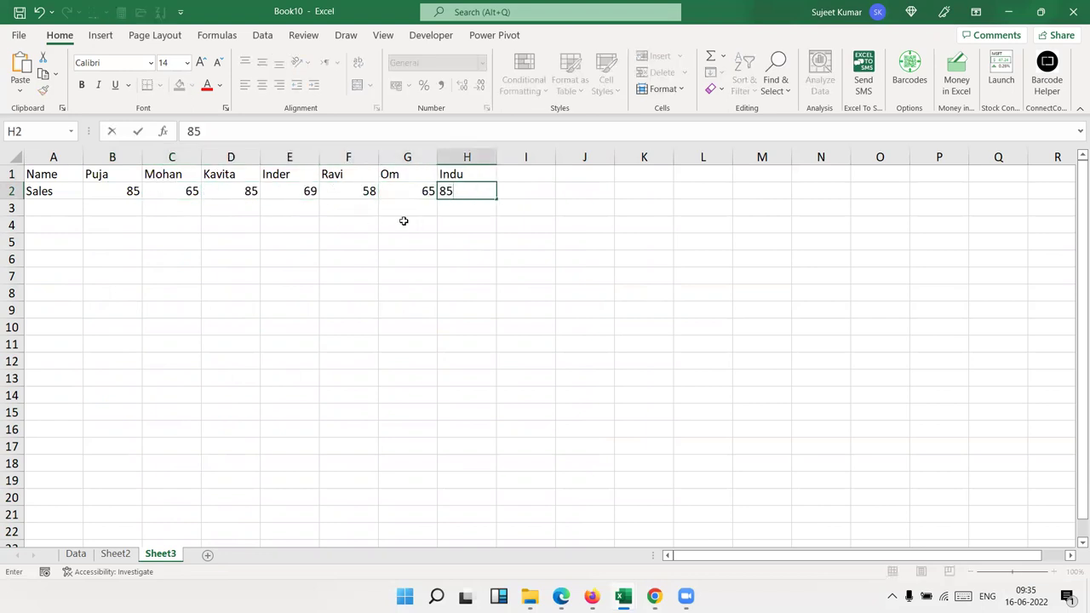
click(403, 220)
mouse_move(104, 172)
mouse_down()
mouse_move(504, 173)
mouse_move(487, 191)
mouse_up()
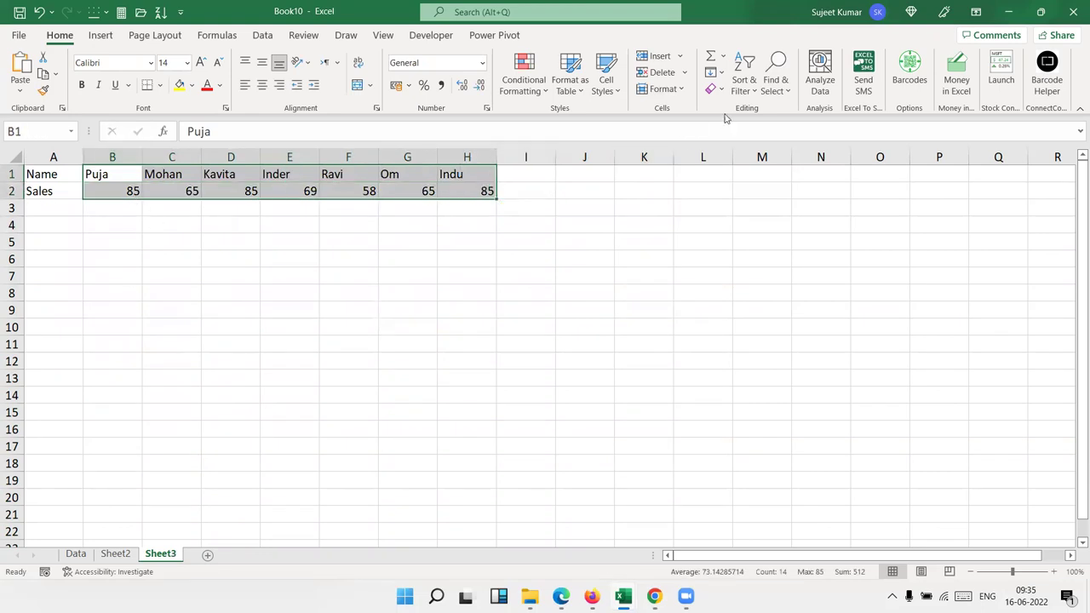
Sort Sheet3 left to right by Row 2 sales, smallest first, then return to the Data sheet
click(741, 85)
click(762, 152)
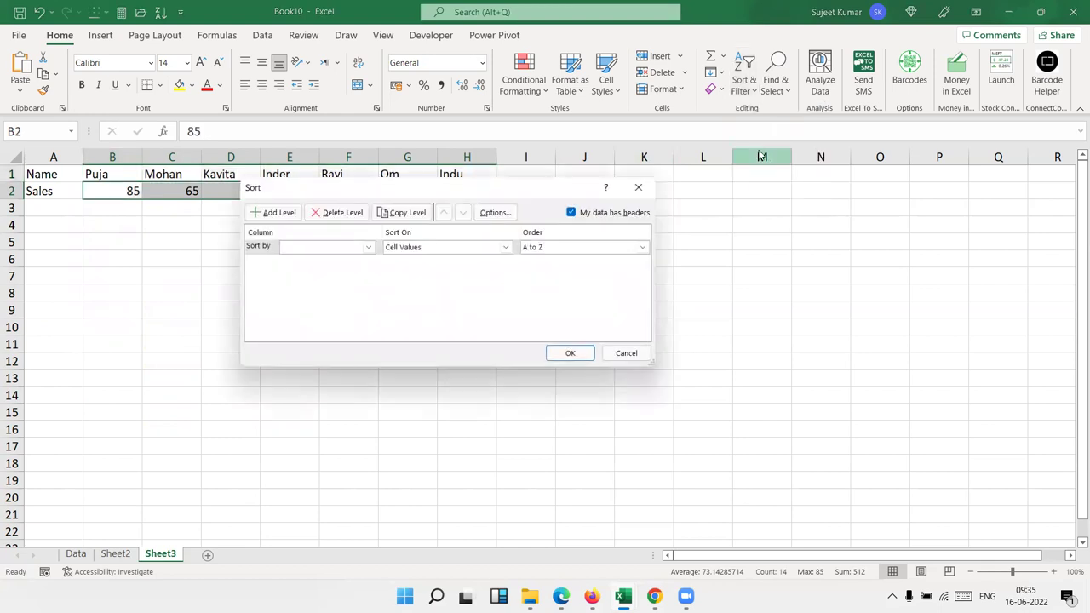
click(356, 246)
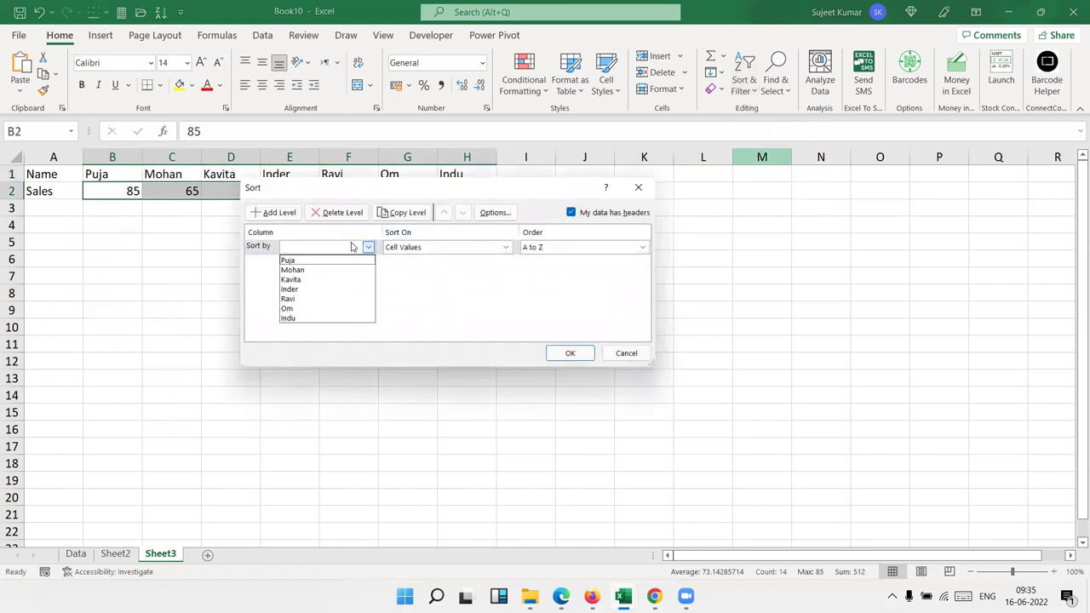
click(330, 260)
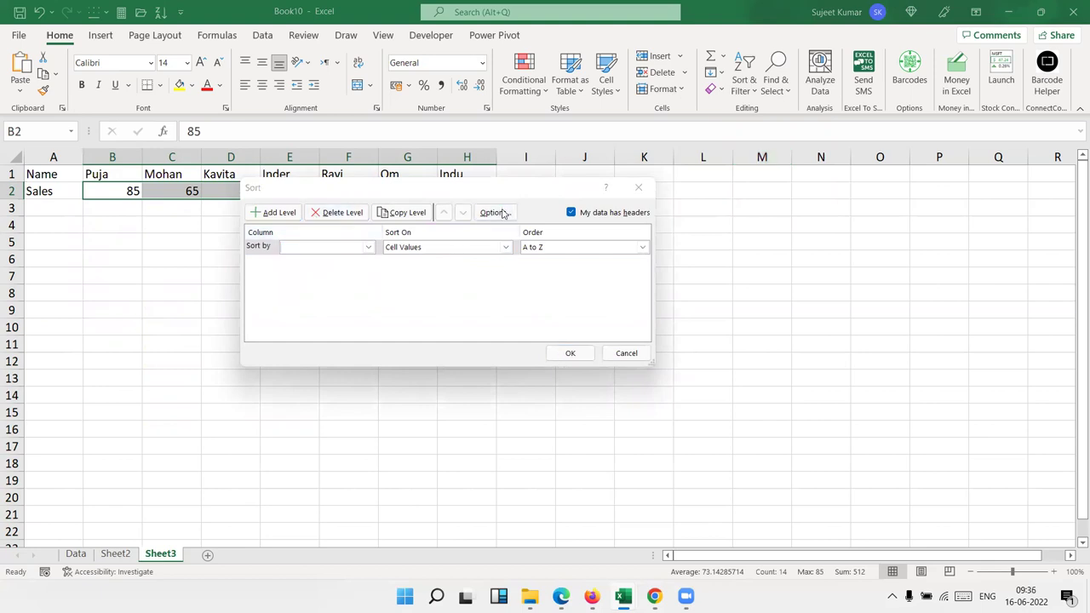
click(490, 212)
click(409, 284)
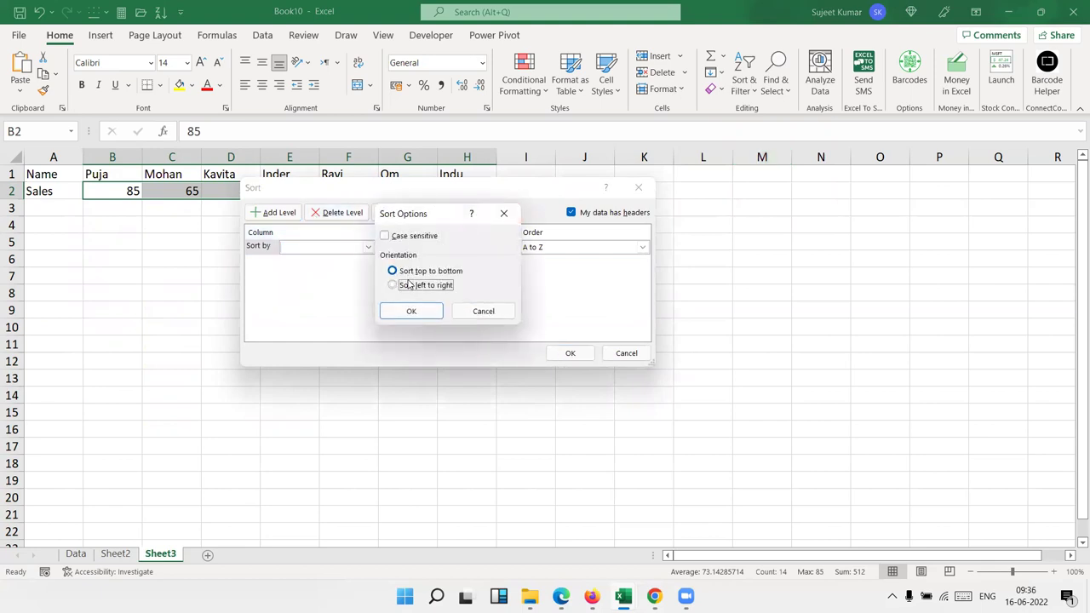
click(411, 310)
click(356, 247)
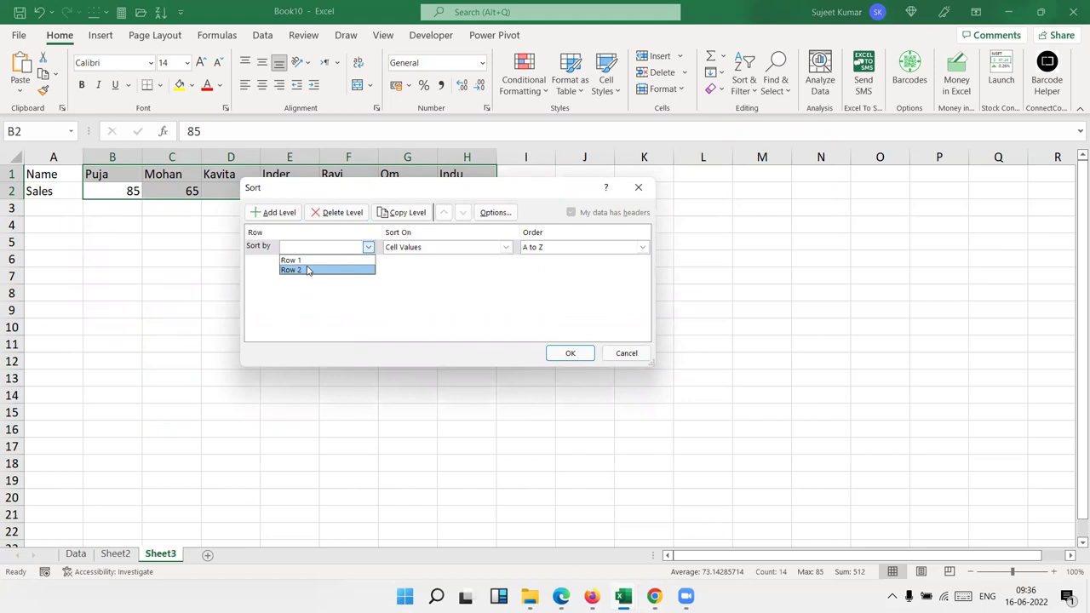
click(307, 270)
click(581, 354)
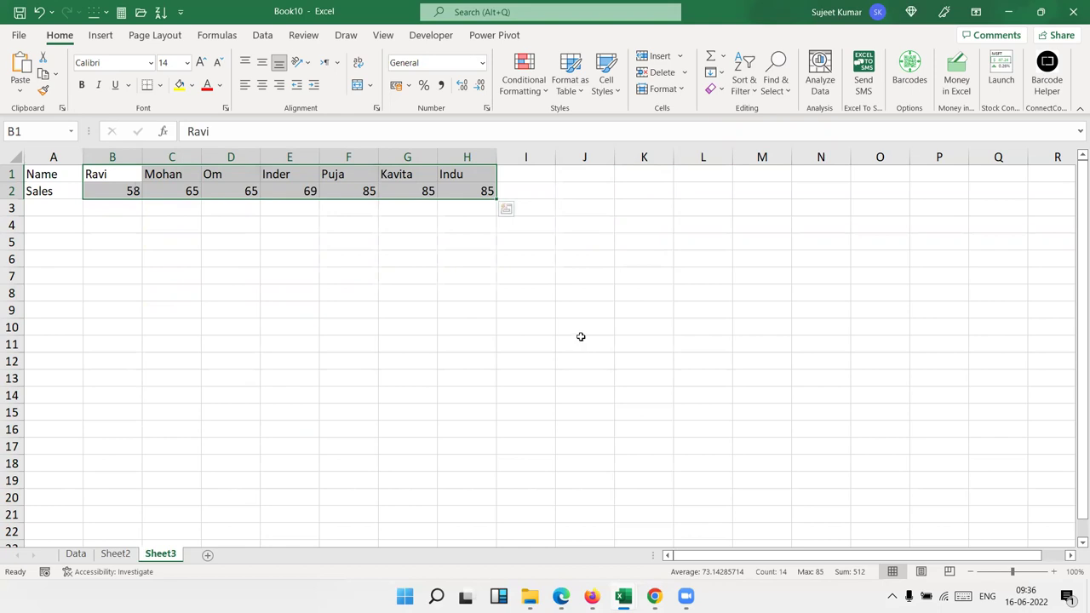
click(78, 555)
Turn on header filters with Ctrl+Shift+L and filter Name to show only Ajit
click(433, 322)
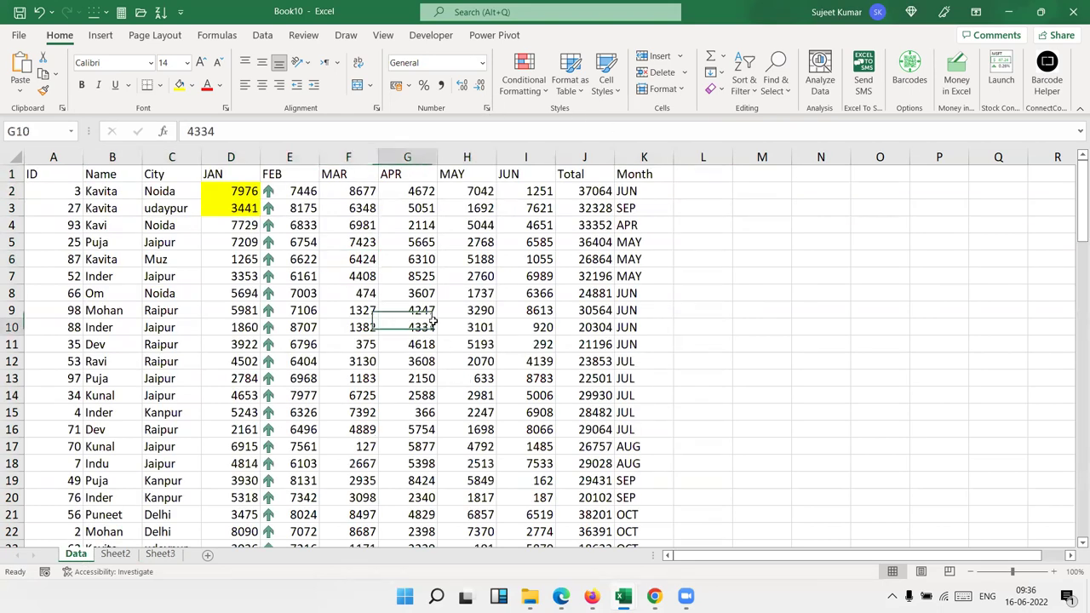
click(73, 179)
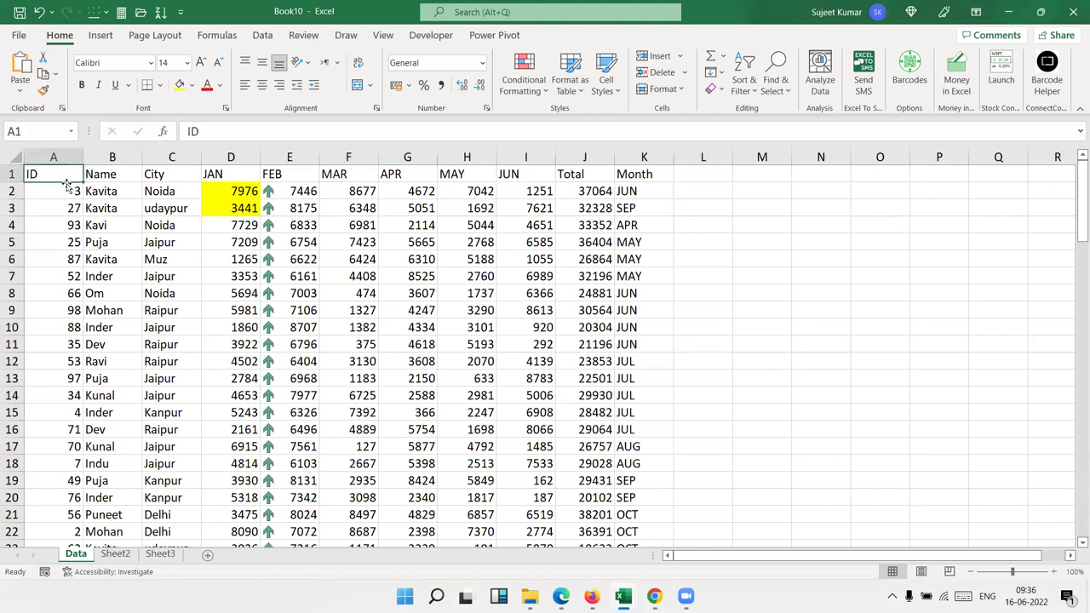
key(ctrl+shift+l)
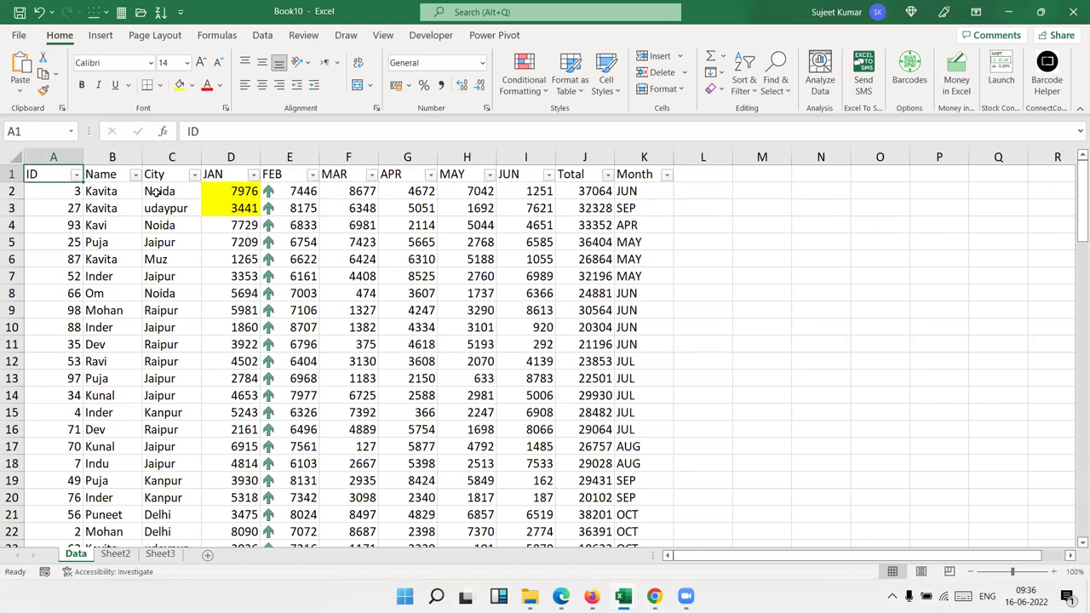
click(135, 175)
click(58, 343)
click(51, 355)
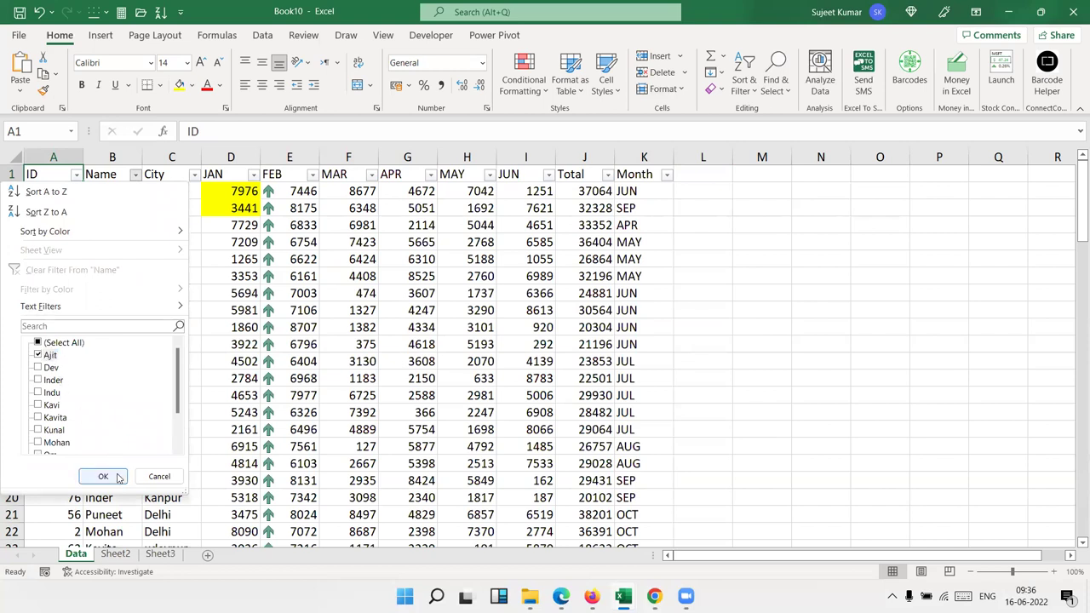
click(107, 476)
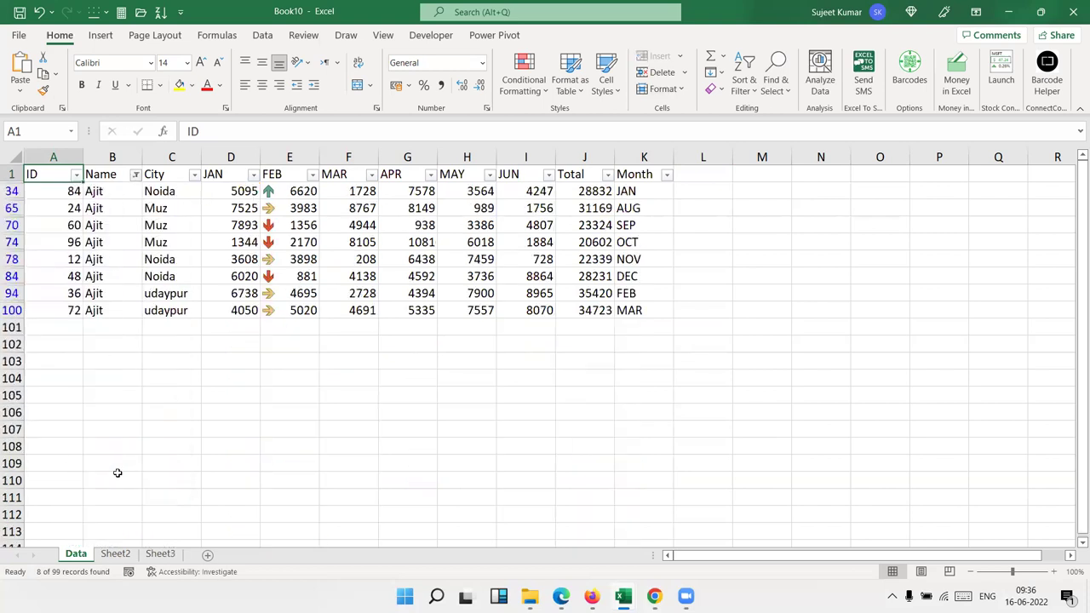
Re-tick all names, exclude Dev and Kavi, and apply, leaving 83 of 99 records
click(134, 174)
click(76, 344)
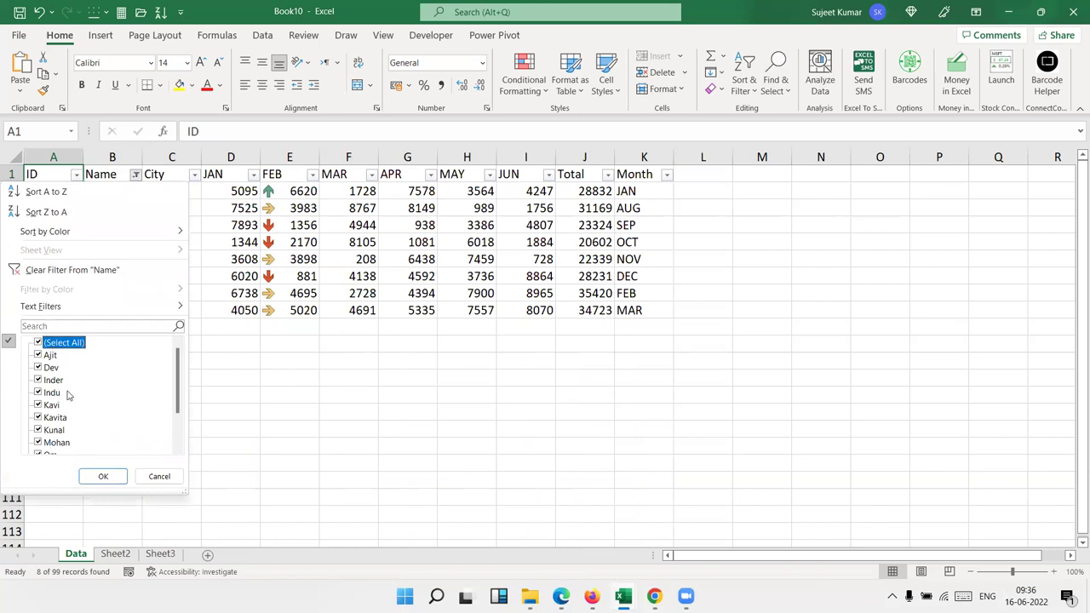
scroll(68, 394, down, 2)
scroll(68, 405, up, 2)
click(38, 367)
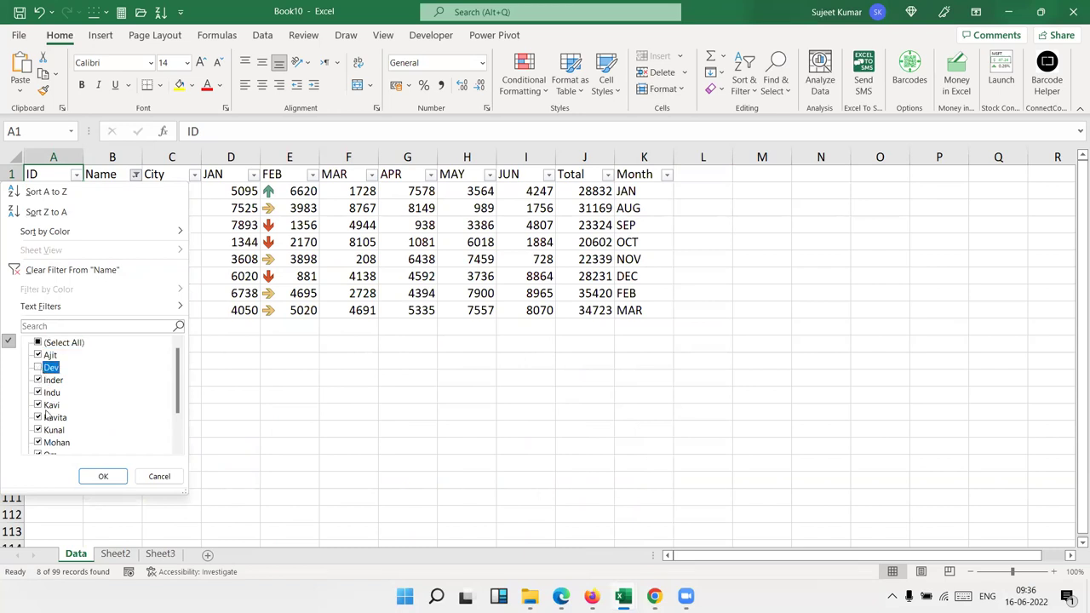
click(103, 476)
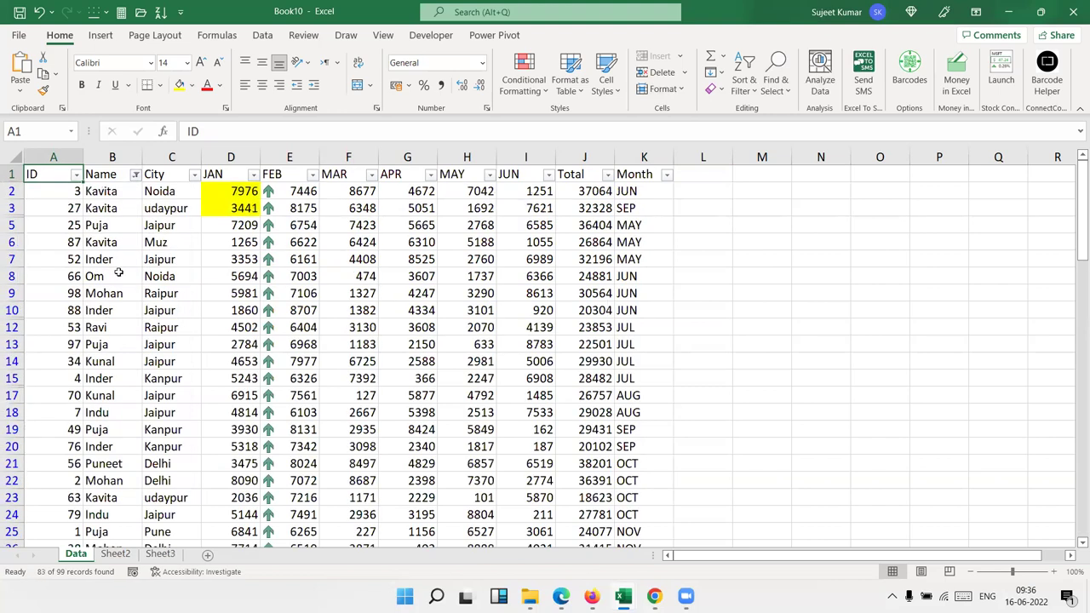
click(137, 174)
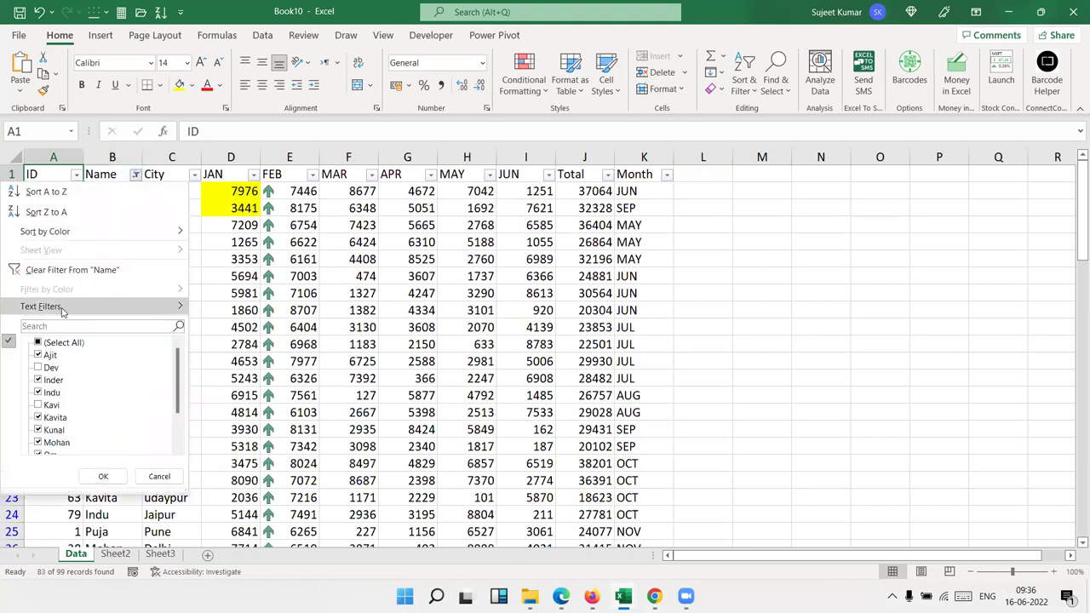
mouse_move(60, 311)
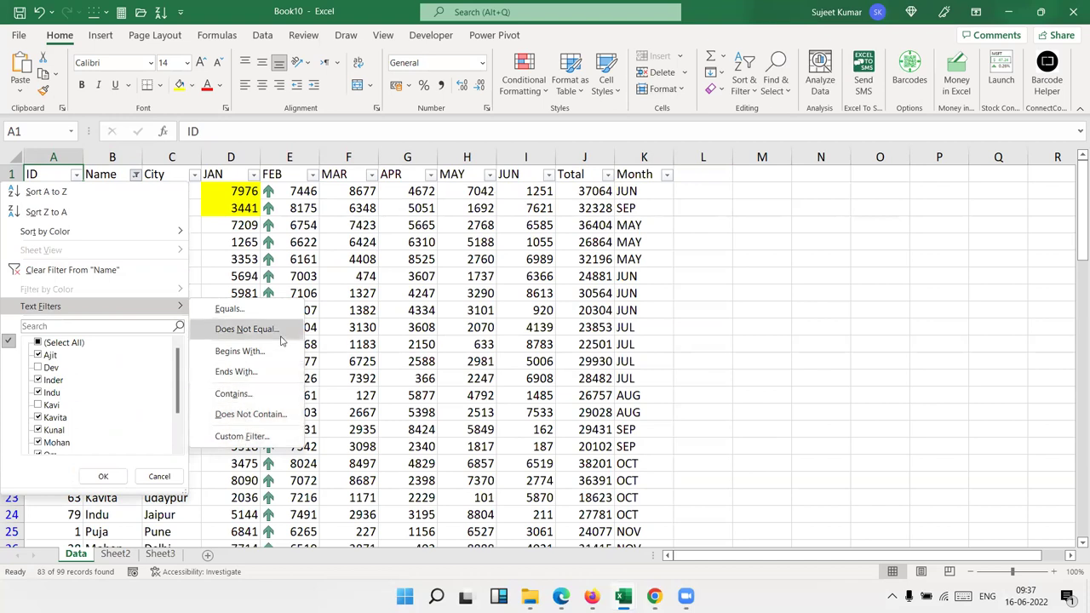
click(429, 289)
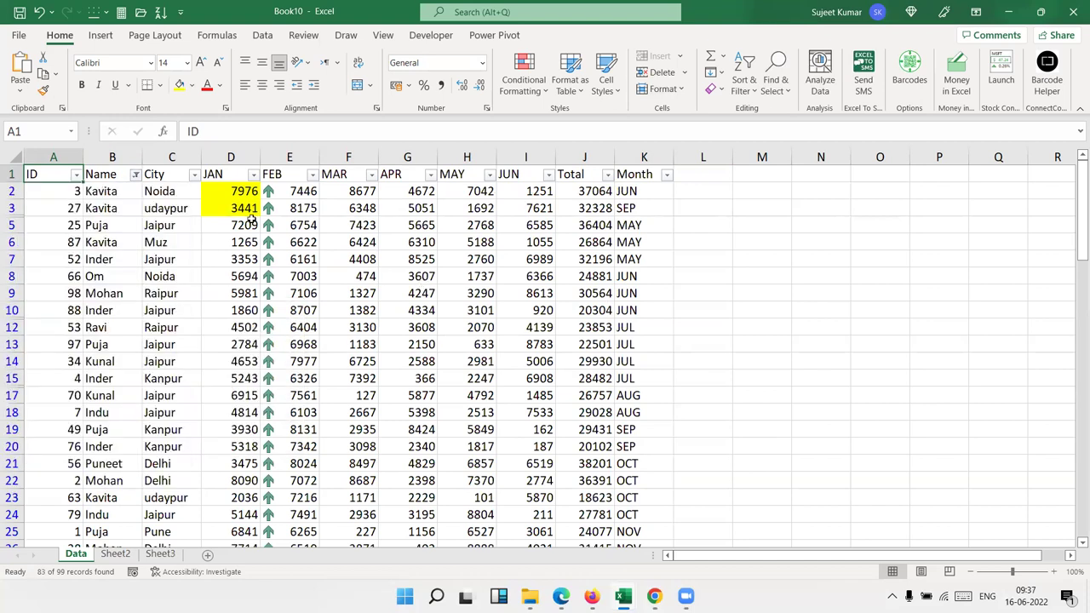
Clear the filter from the Name column
click(136, 175)
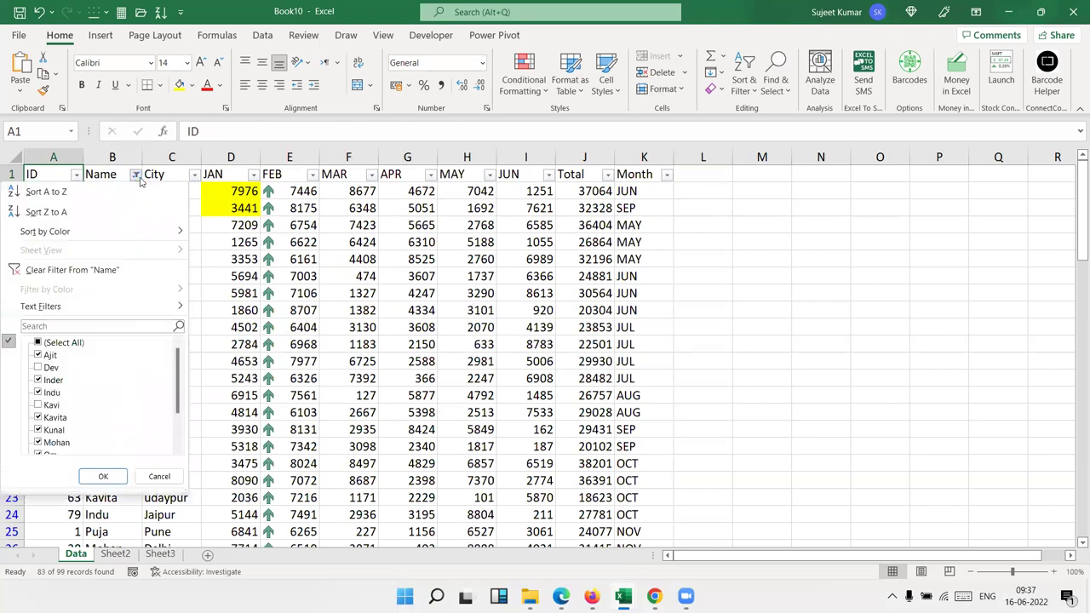
click(63, 264)
click(148, 206)
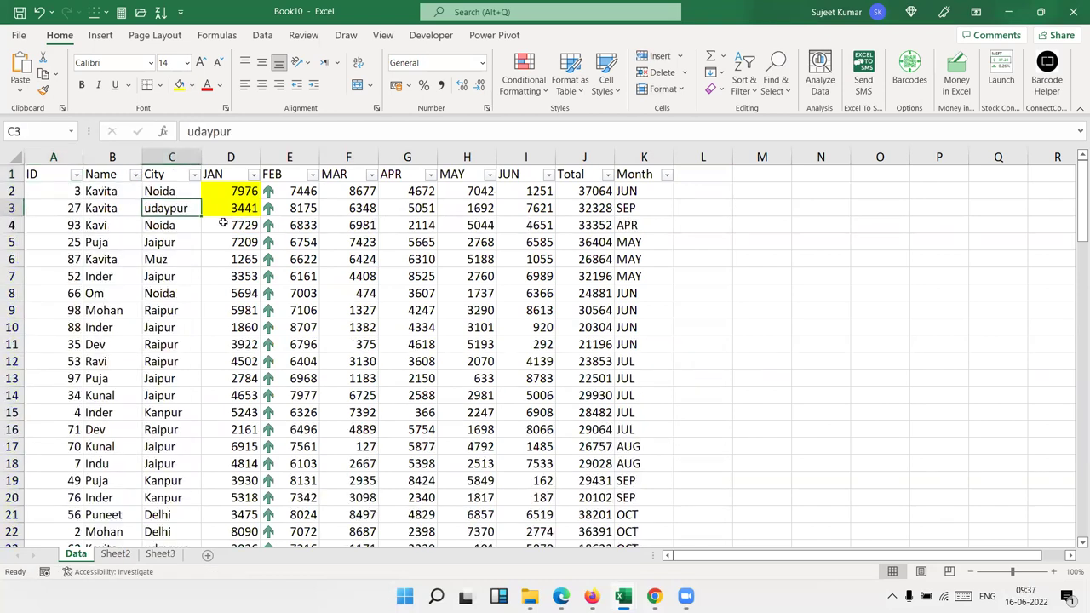
Filter the JAN column to yellow cells only, then clear the JAN colour filter
click(234, 259)
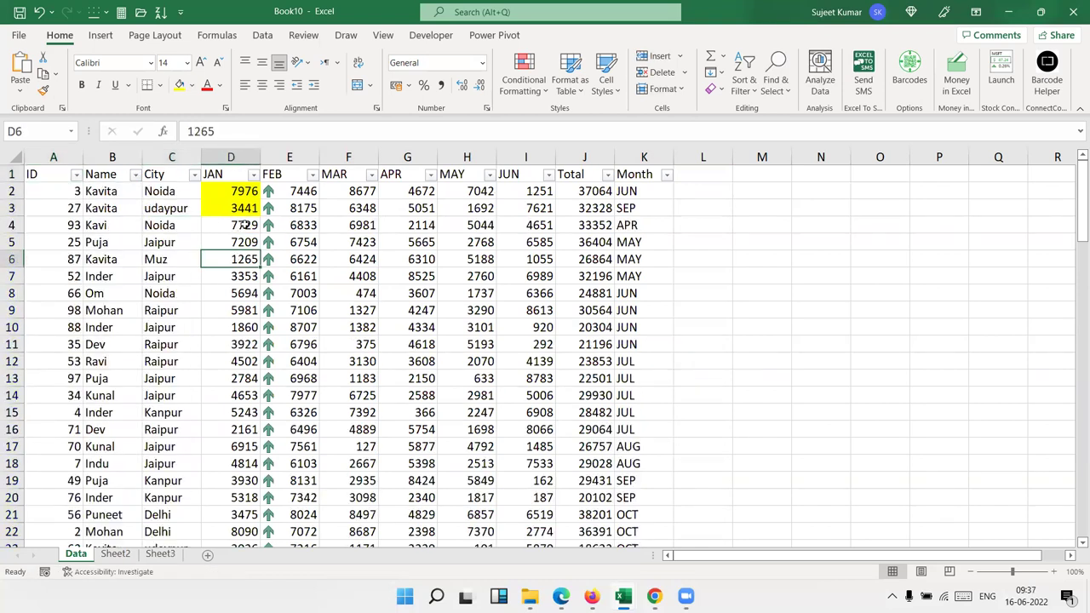
click(253, 175)
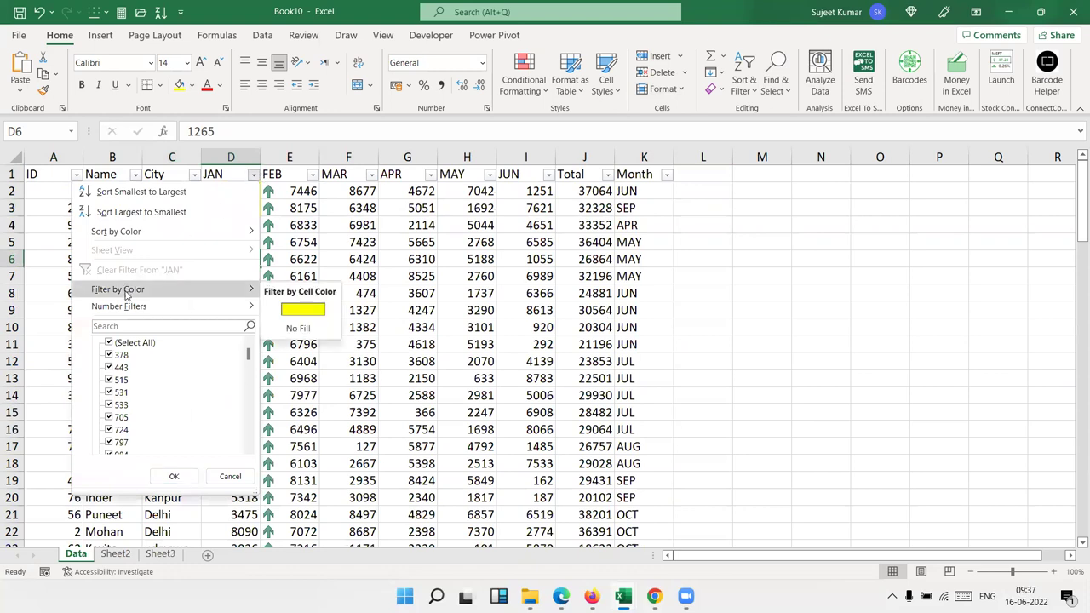
mouse_move(134, 292)
click(286, 311)
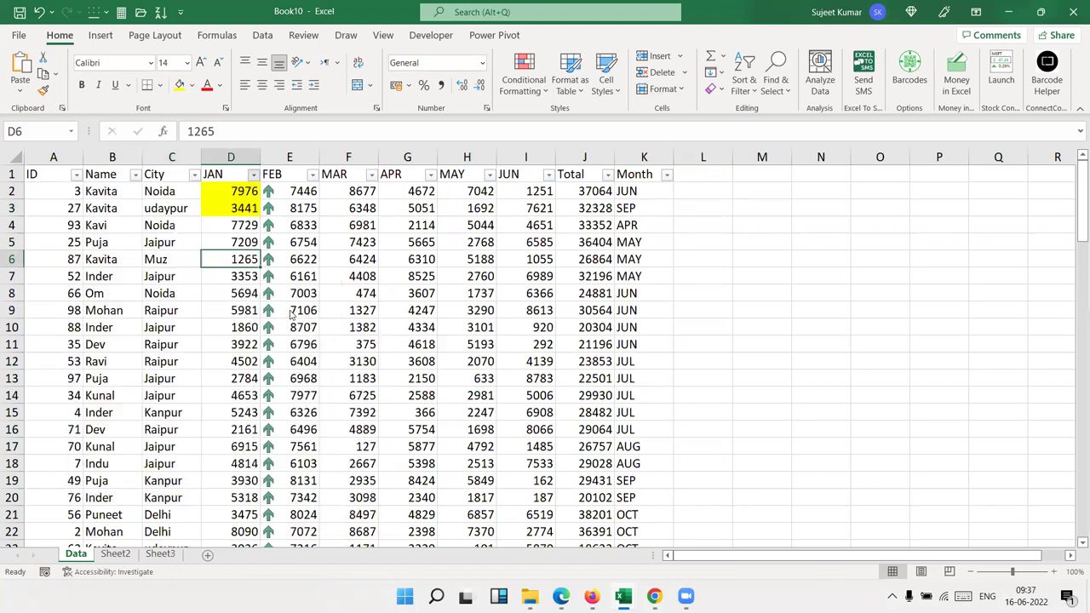
click(254, 175)
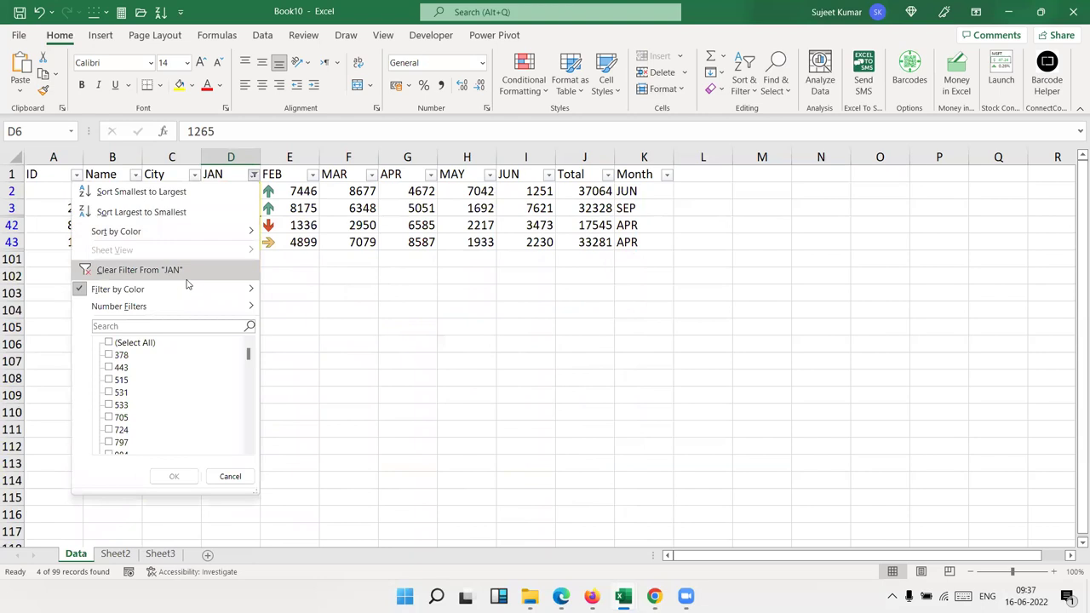
click(186, 273)
click(253, 176)
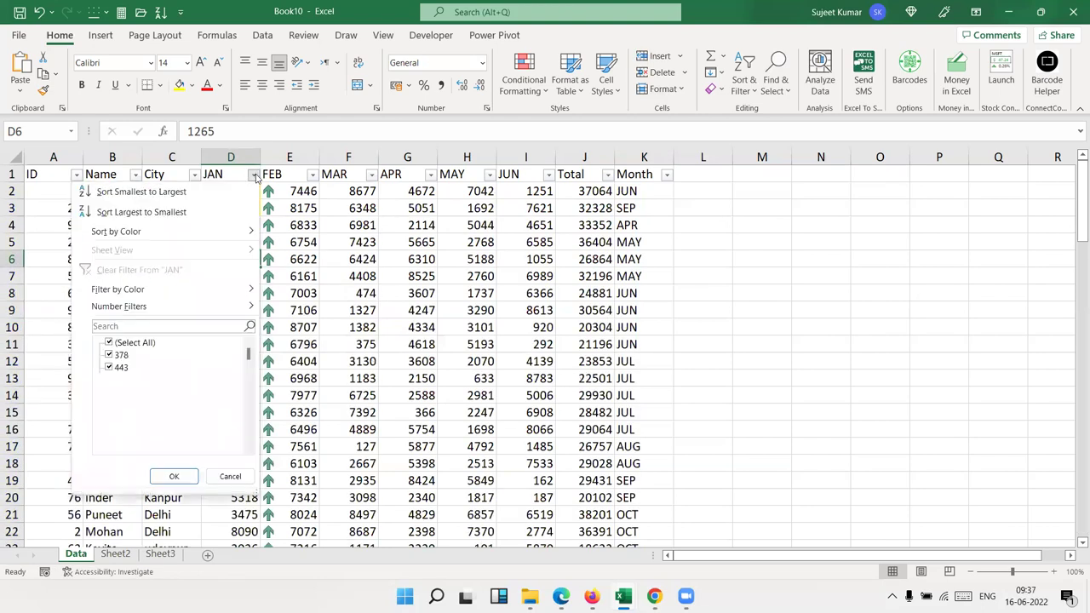
mouse_move(132, 312)
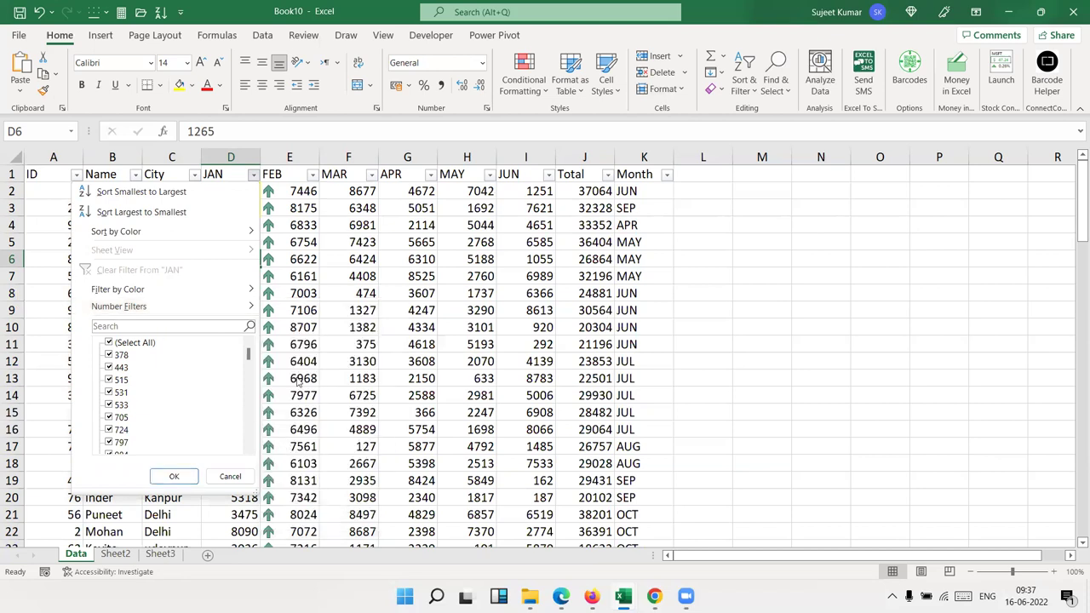
Filter JAN to its top 5 values and select the filtered JAN cells
mouse_move(212, 304)
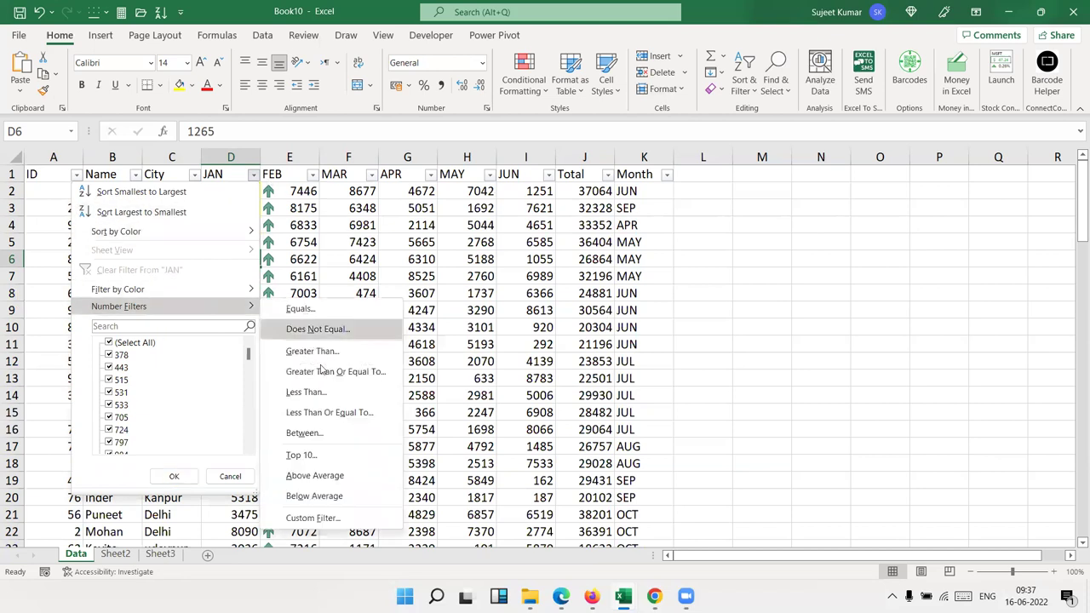
click(345, 456)
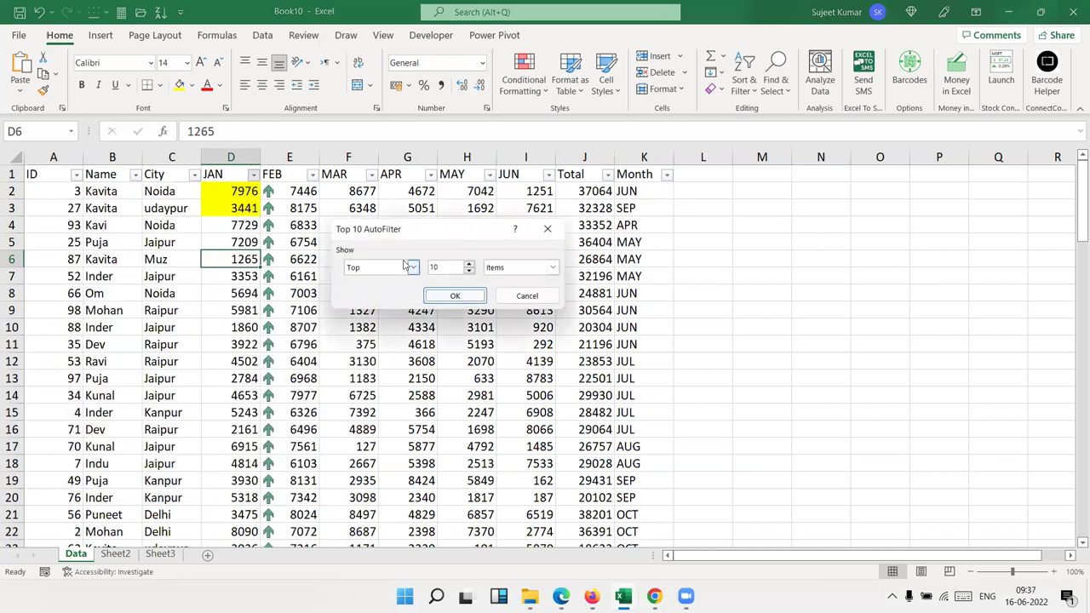
click(412, 267)
double_click(434, 268)
text(5)
click(456, 295)
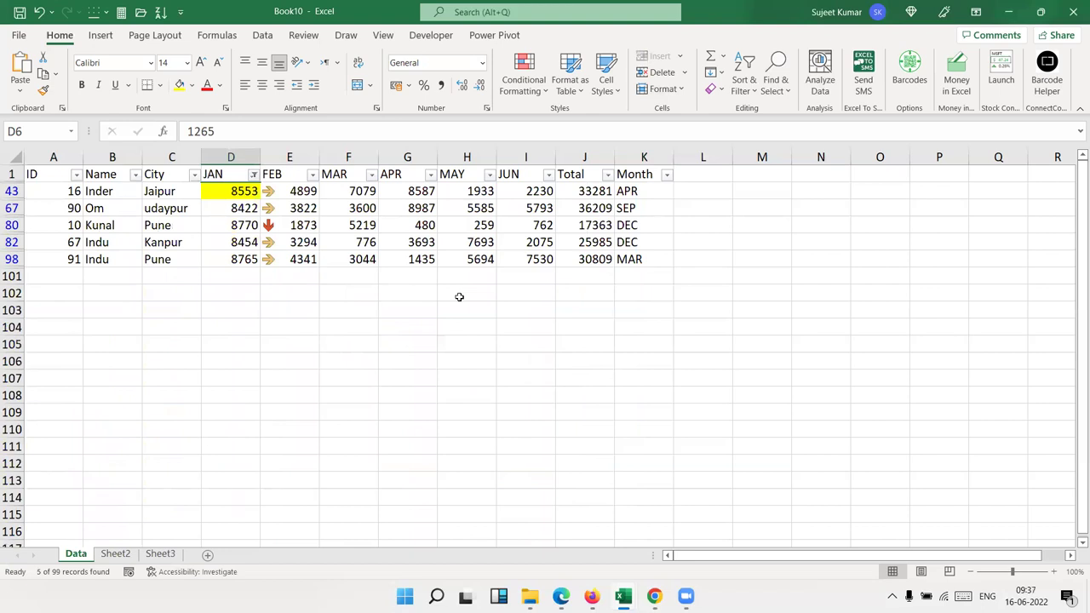
drag(237, 258, 223, 190)
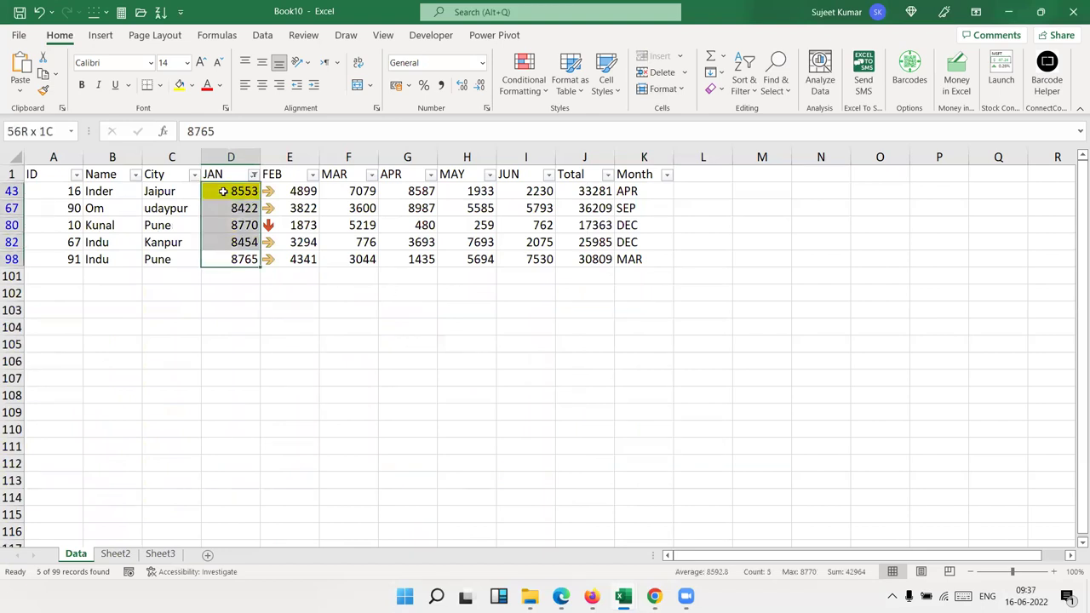
Clear the JAN filter, cancel a custom number filter, and switch filtering off with Ctrl+Shift+L
click(253, 174)
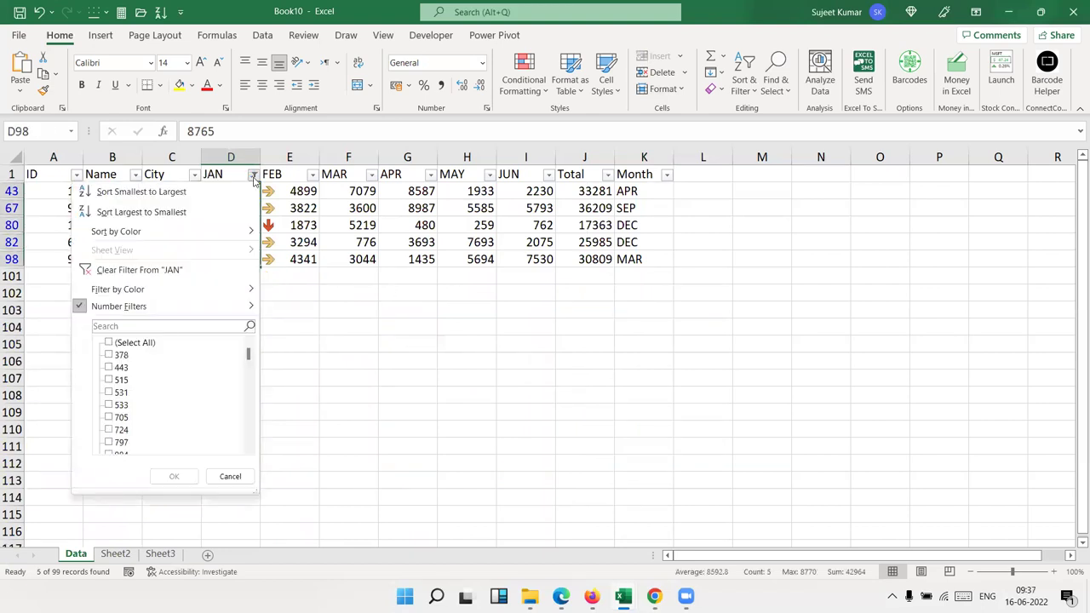
click(208, 275)
click(253, 174)
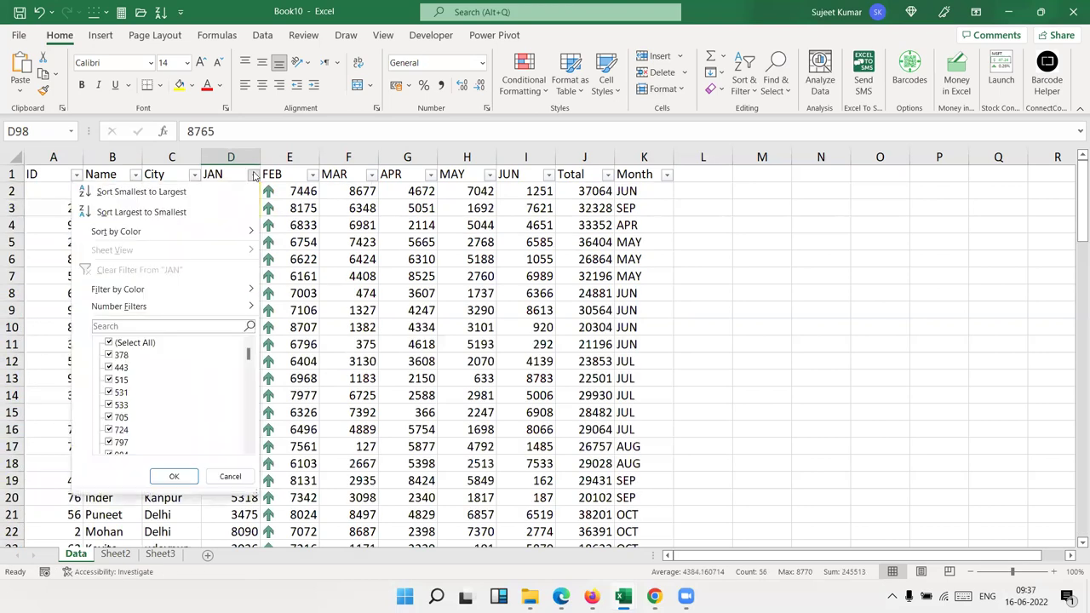
mouse_move(189, 304)
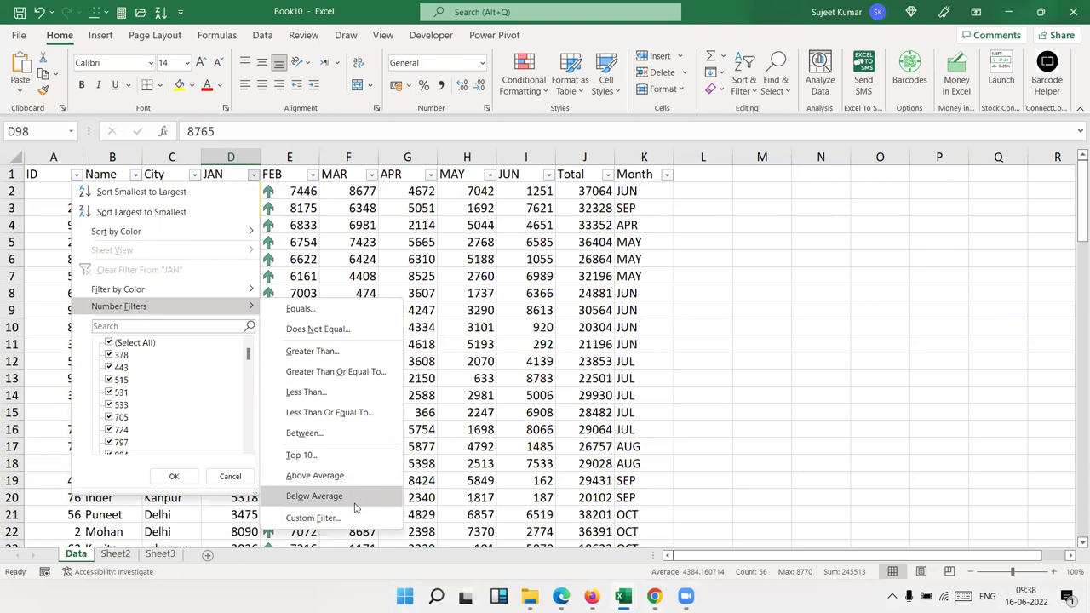
click(349, 518)
click(220, 246)
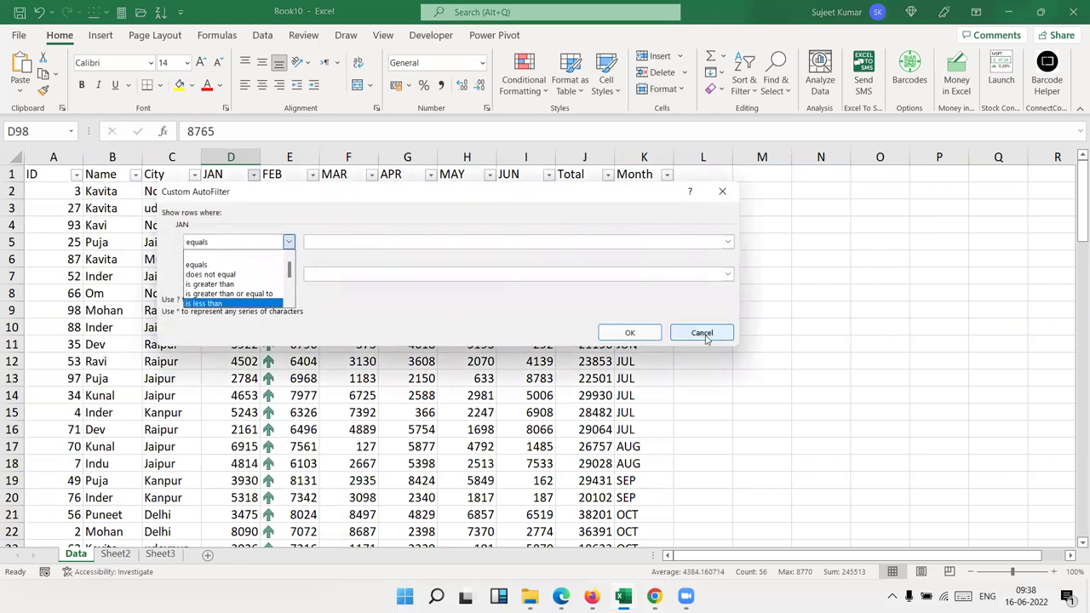
click(700, 332)
click(332, 275)
key(ctrl+shift+l)
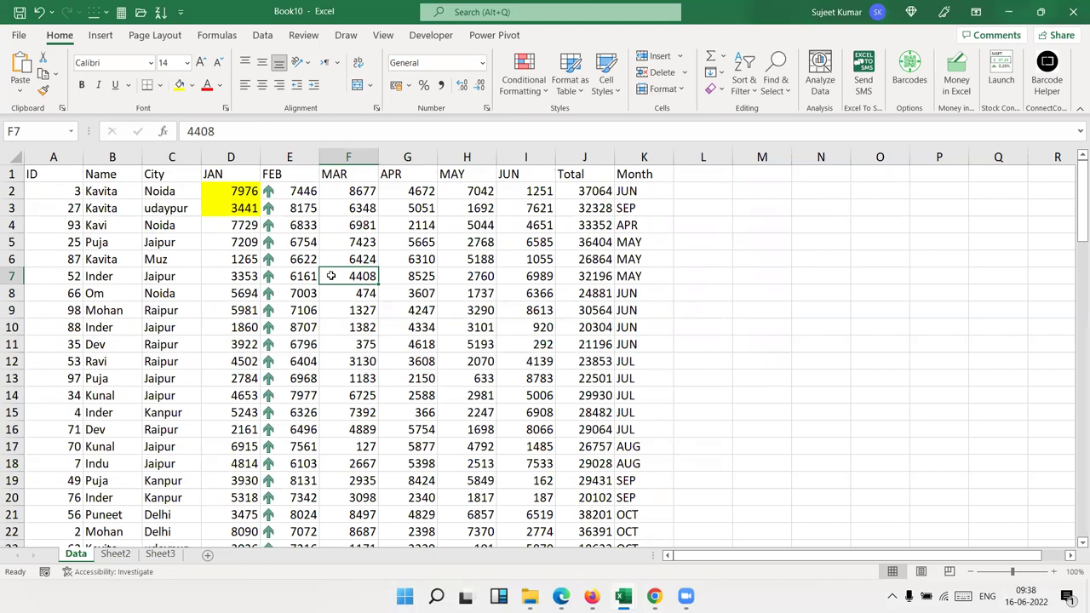
key(ctrl+Up)
key(Down)
key(Down)
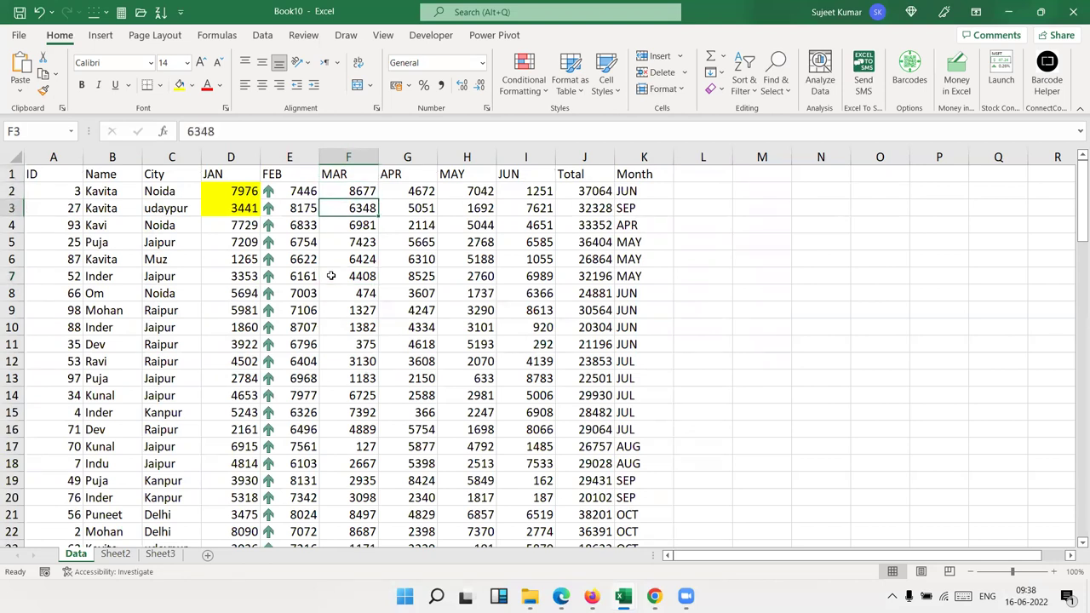
key(shift+space)
key(ctrl+plus)
key(Down)
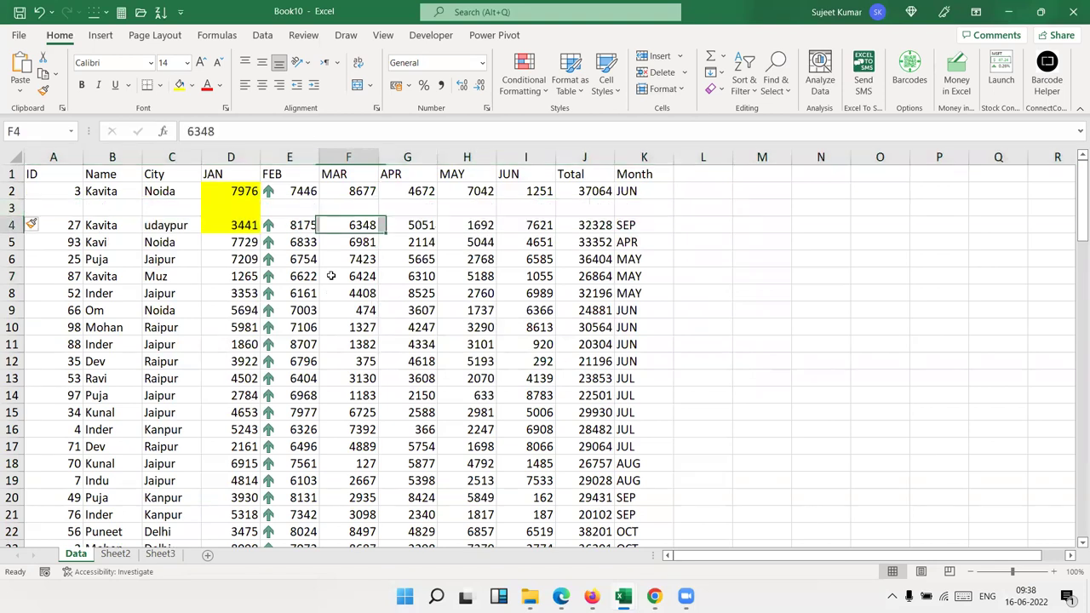
key(Down)
key(shift+space)
key(ctrl+plus)
key(Down)
key(Down)
key(shift+space)
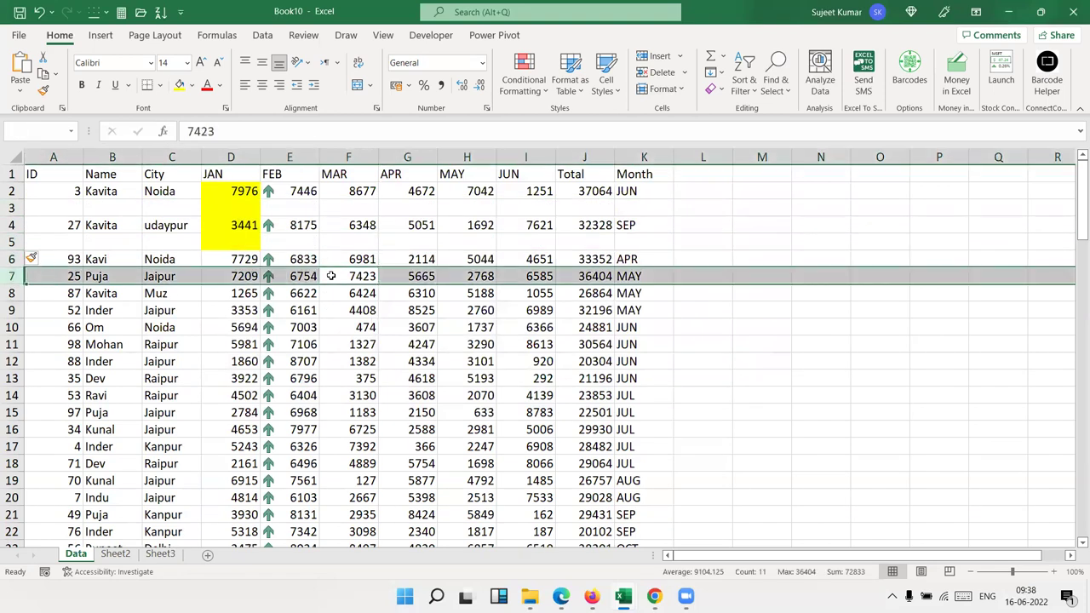
key(ctrl+plus)
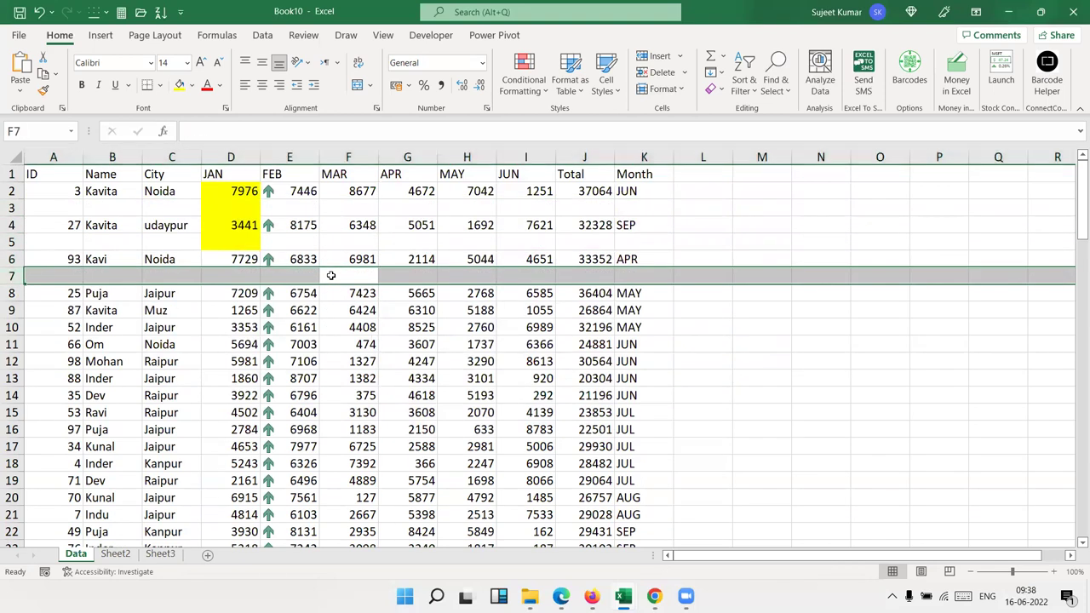
key(ctrl+z)
key(ctrl+z)
key(ctrl+z)
key(Up)
key(Up)
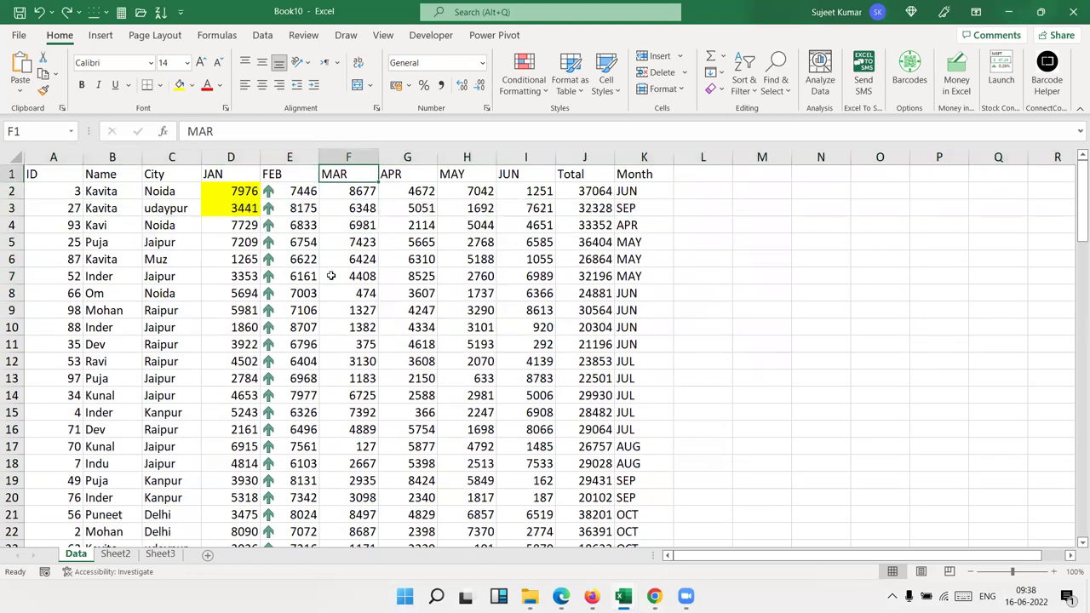
key(Right)
key(Right)
key(Right)
key(Right)
key(Right)
key(Right)
Add an Sr heading in L1 and fill serial numbers 1 to 99 below it
text(Sr)
key(Return)
text(1)
key(Return)
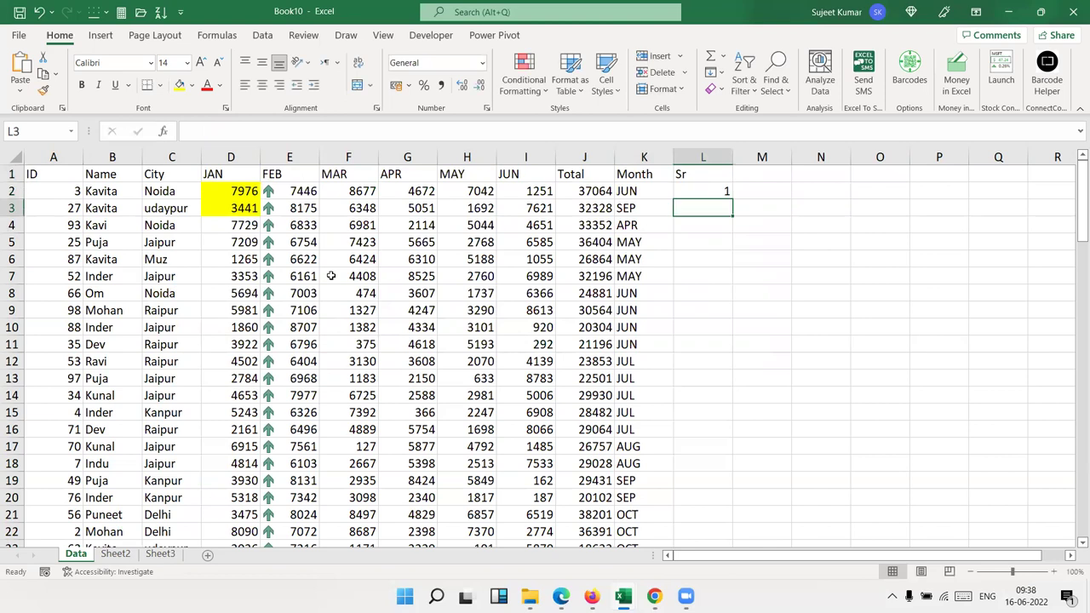
text(2)
key(Return)
key(Up)
key(Up)
key(shift+Down)
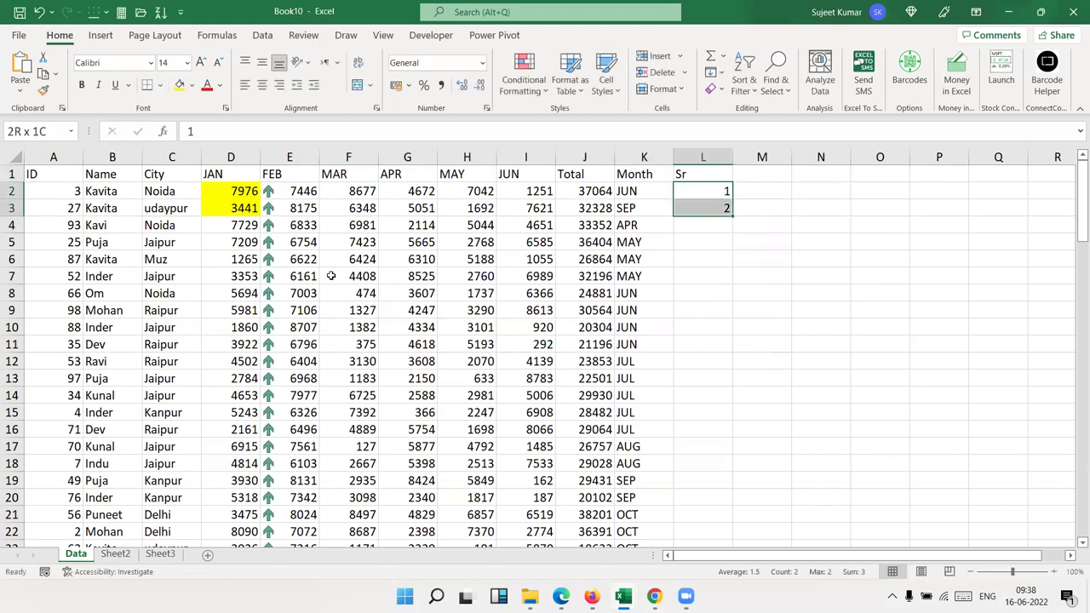
double_click(731, 217)
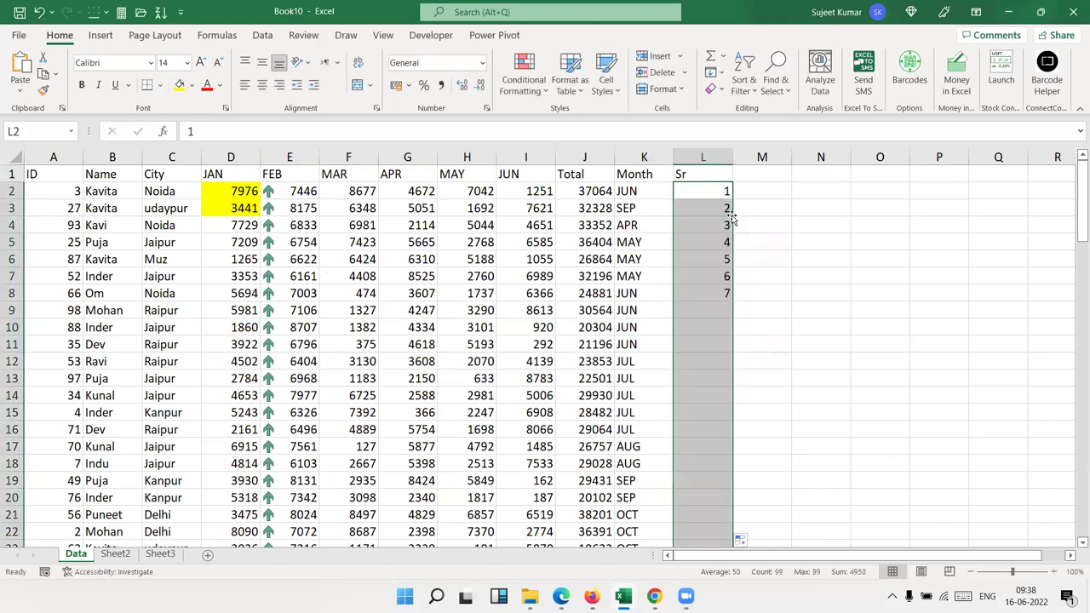
Copy the 1–99 serial numbers and paste them below the data starting at L101
key(ctrl+c)
click(730, 215)
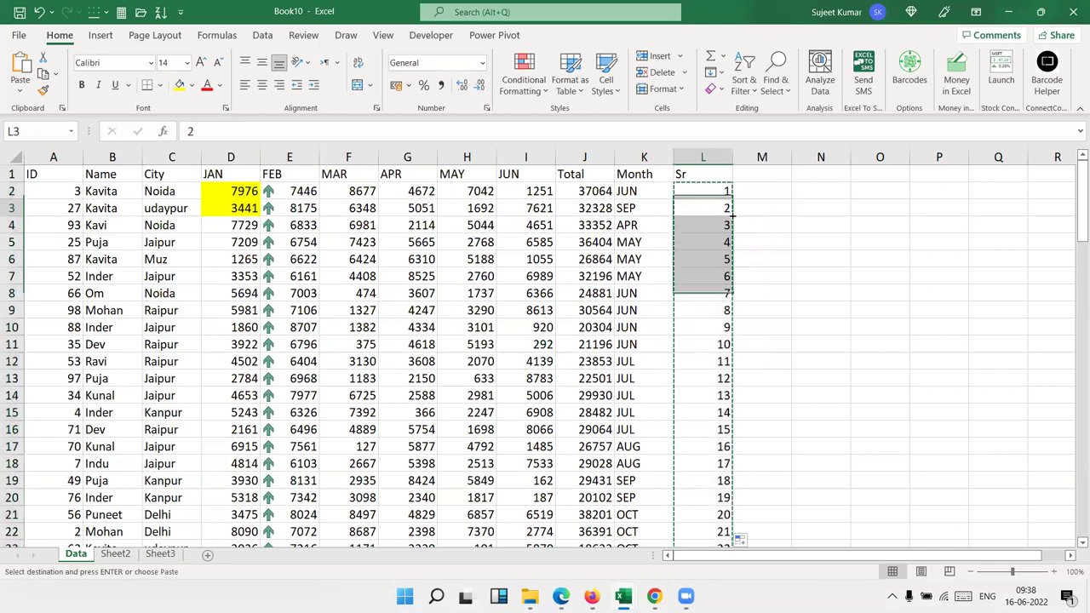
key(ctrl+Down)
key(Down)
key(ctrl+v)
key(Down)
key(Escape)
key(Up)
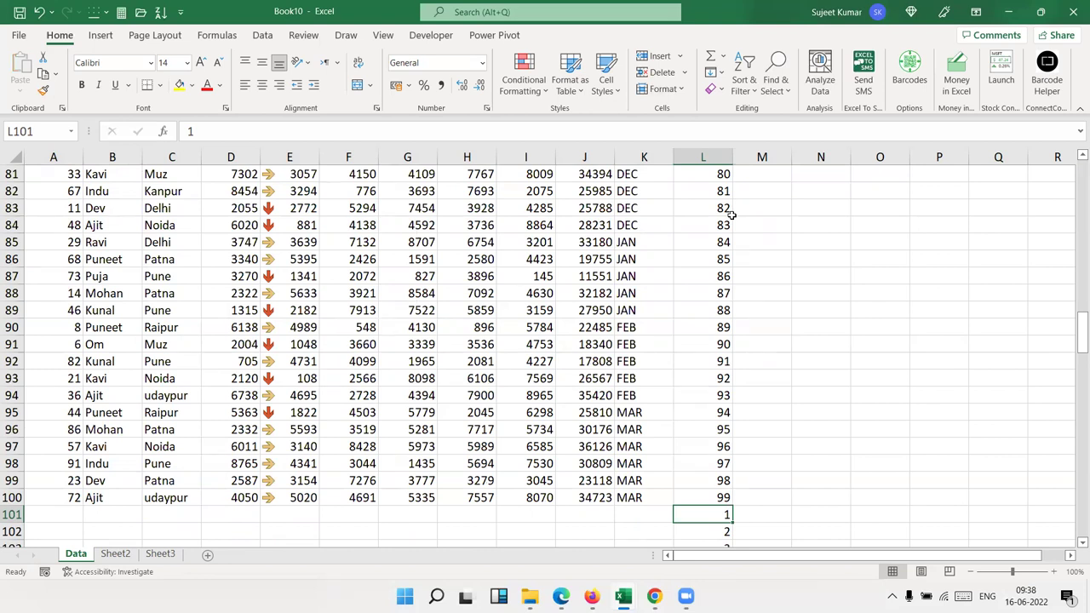
Test selecting row 101 and inserting a blank row above row 3, then undo it
key(shift+space)
key(Down)
key(Up)
key(shift+space)
key(ctrl+shift+Up)
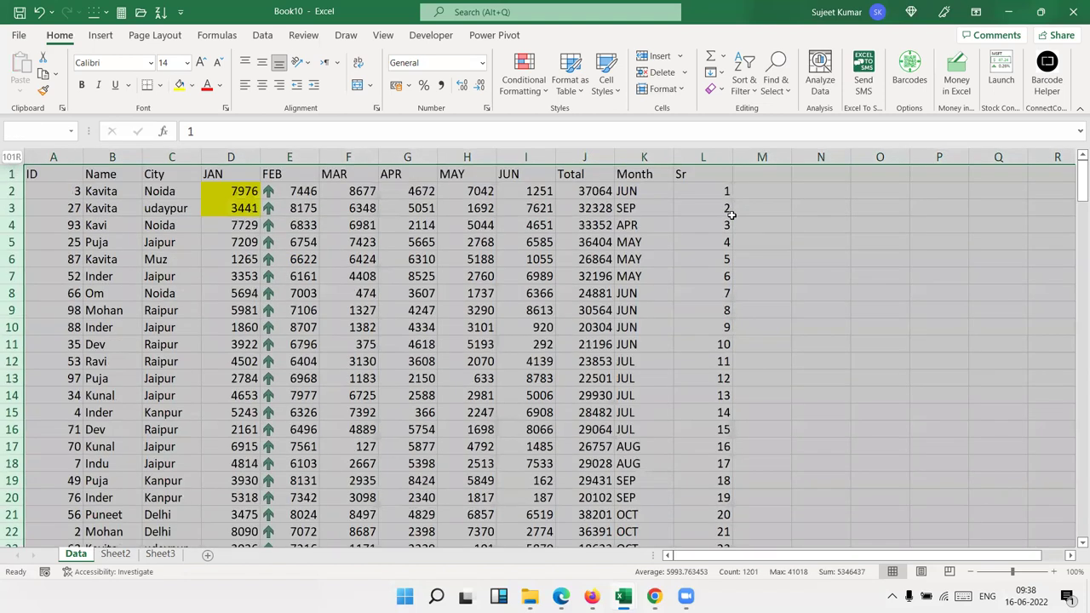
key(ctrl+Up)
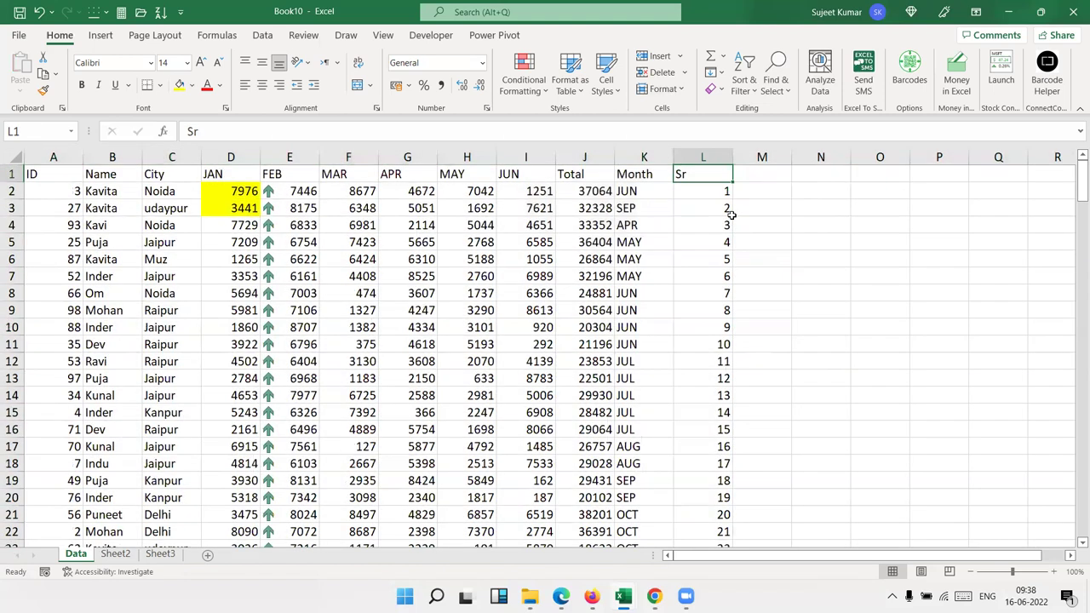
key(Down)
key(Down)
key(shift+space)
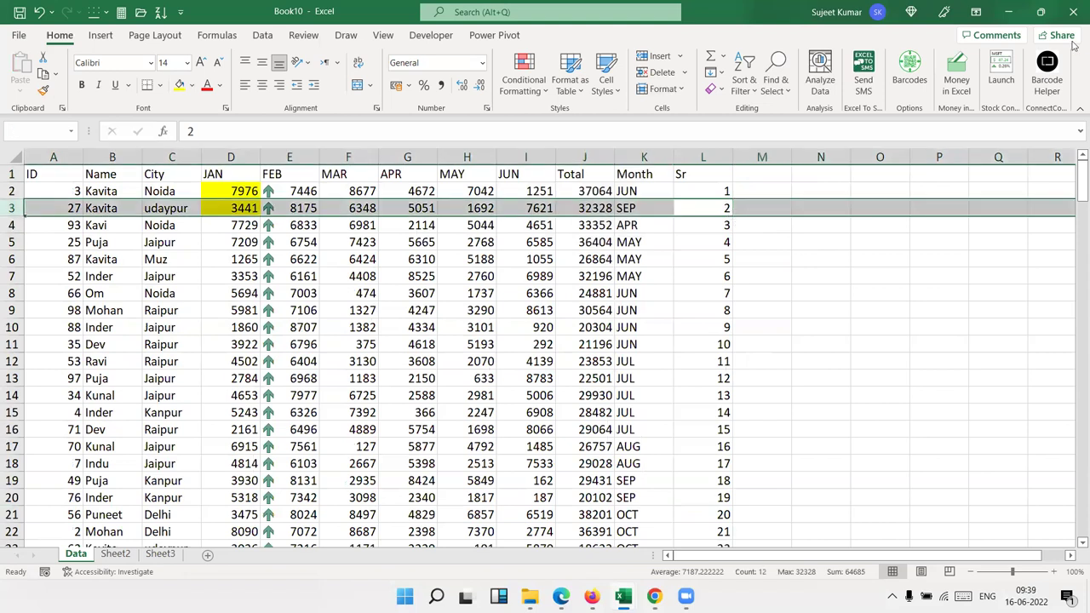
key(ctrl+shift+plus)
key(Up)
key(Down)
text(1)
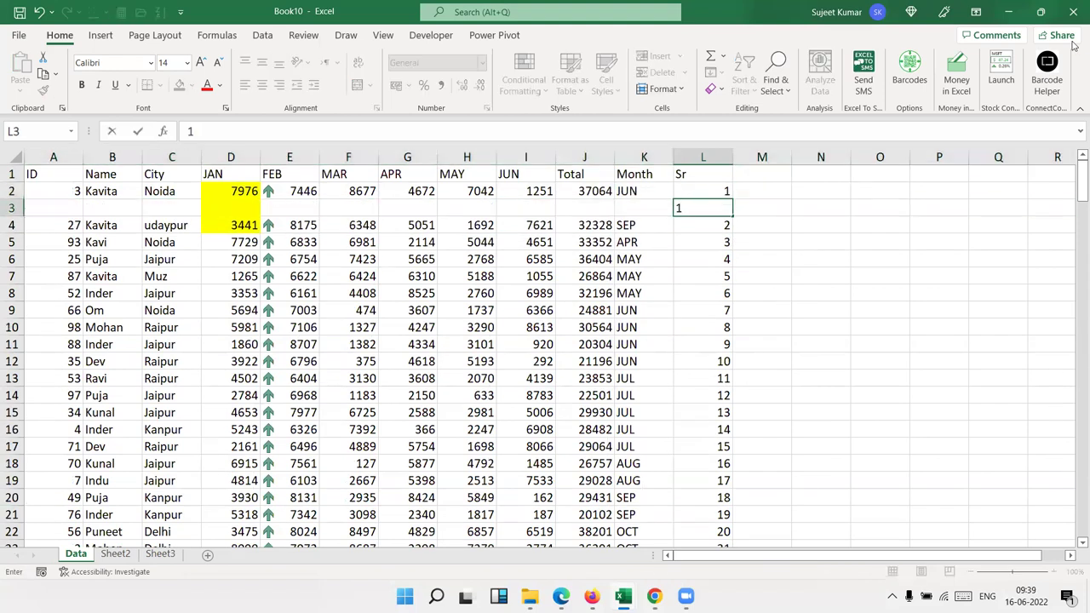
key(Return)
key(ctrl+z)
key(ctrl+z)
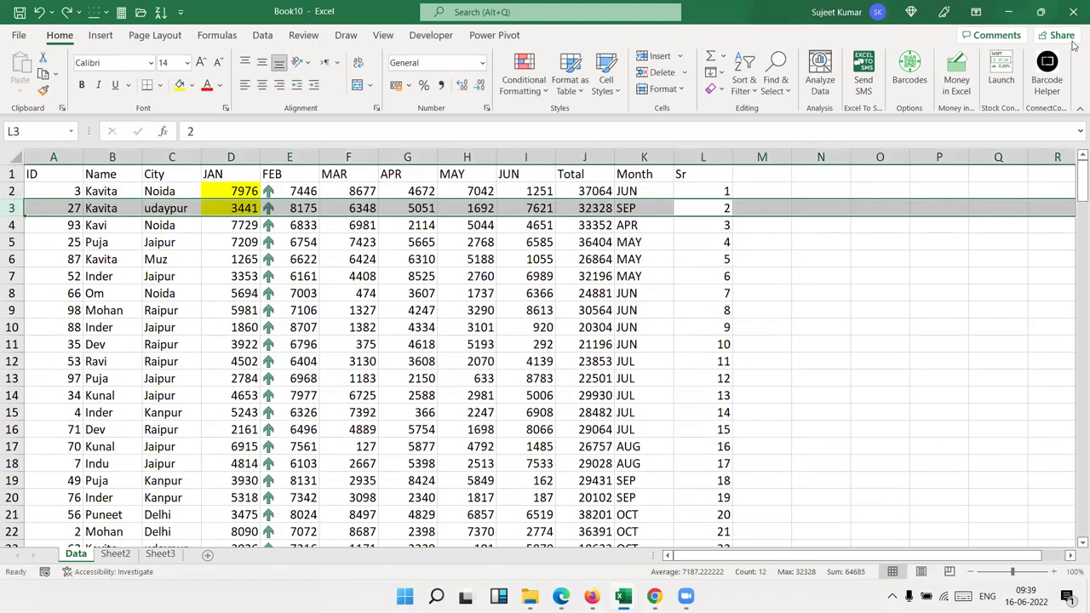
Select the range from A1 across to the Sr column and down to row 199
key(ctrl+Up)
key(ctrl+shift+Left)
key(ctrl+shift+Down)
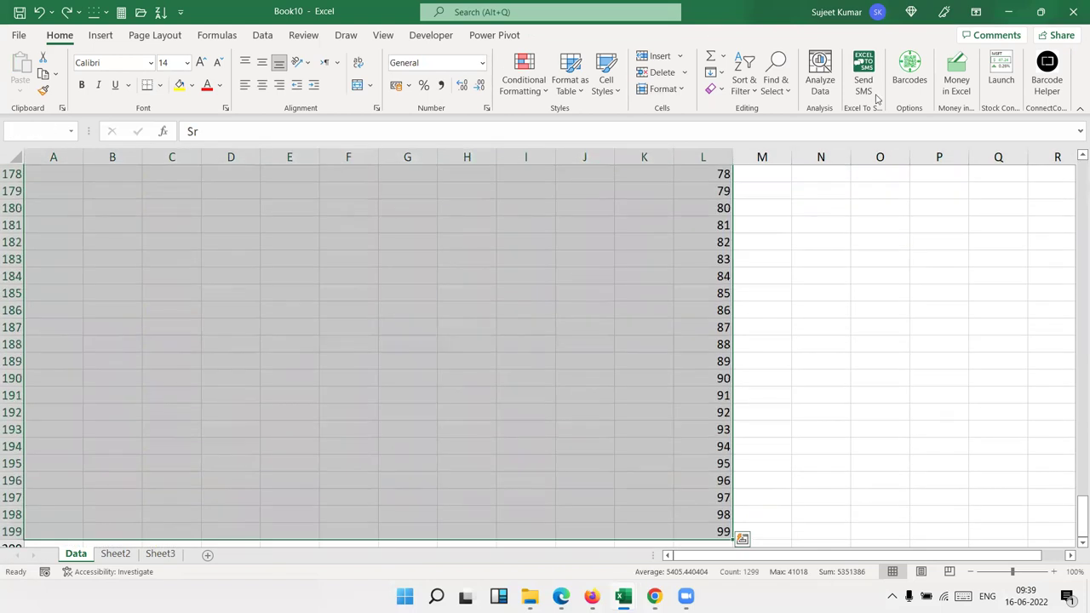
Custom-sort the range by Sr cell values so blank rows alternate with records
click(744, 85)
click(770, 151)
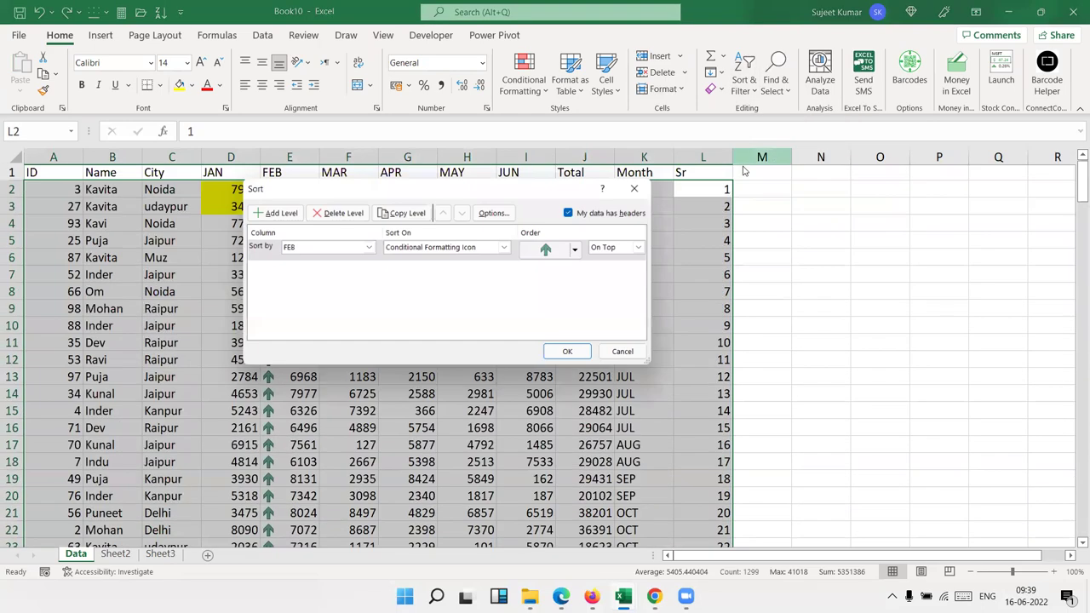
click(324, 247)
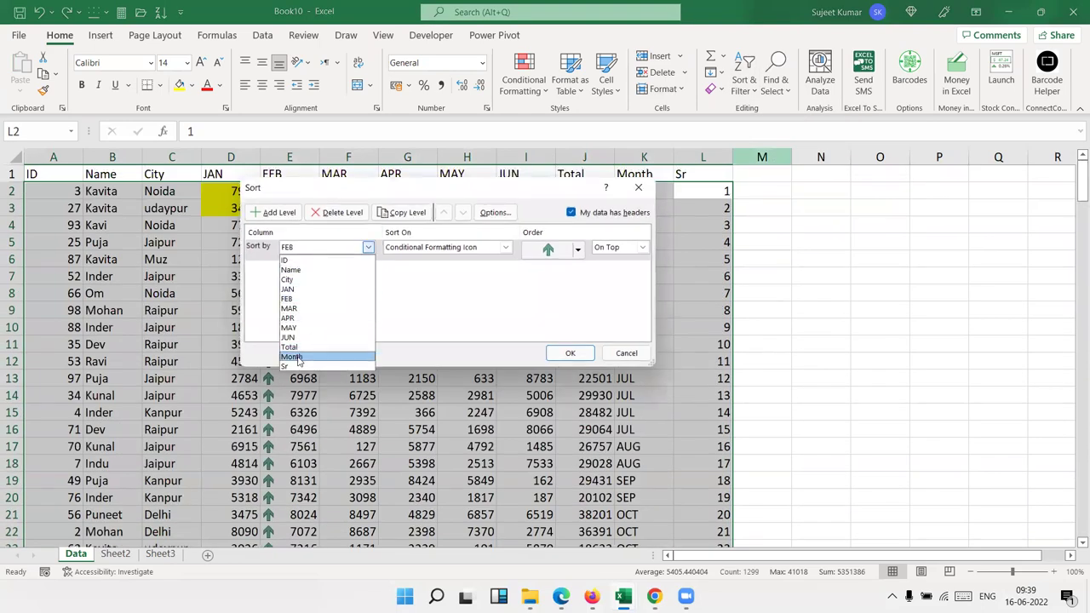
click(295, 366)
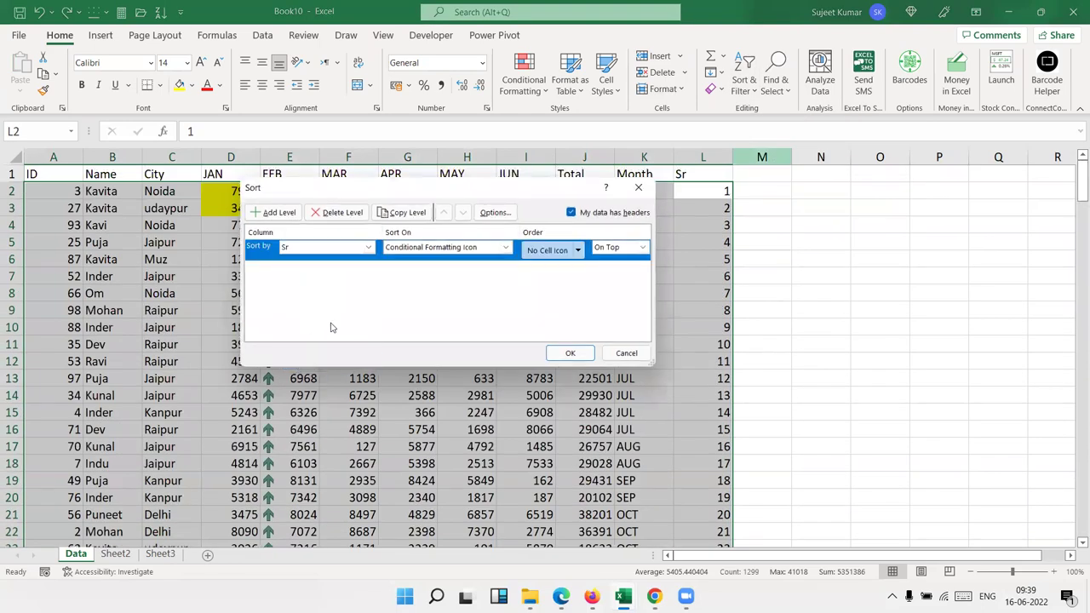
click(423, 258)
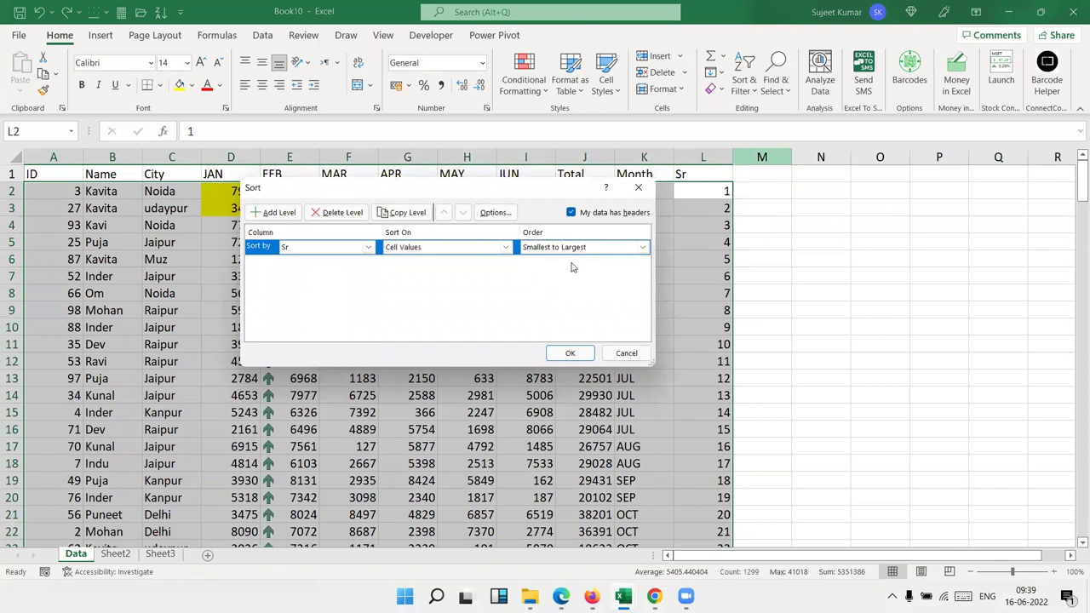
click(570, 354)
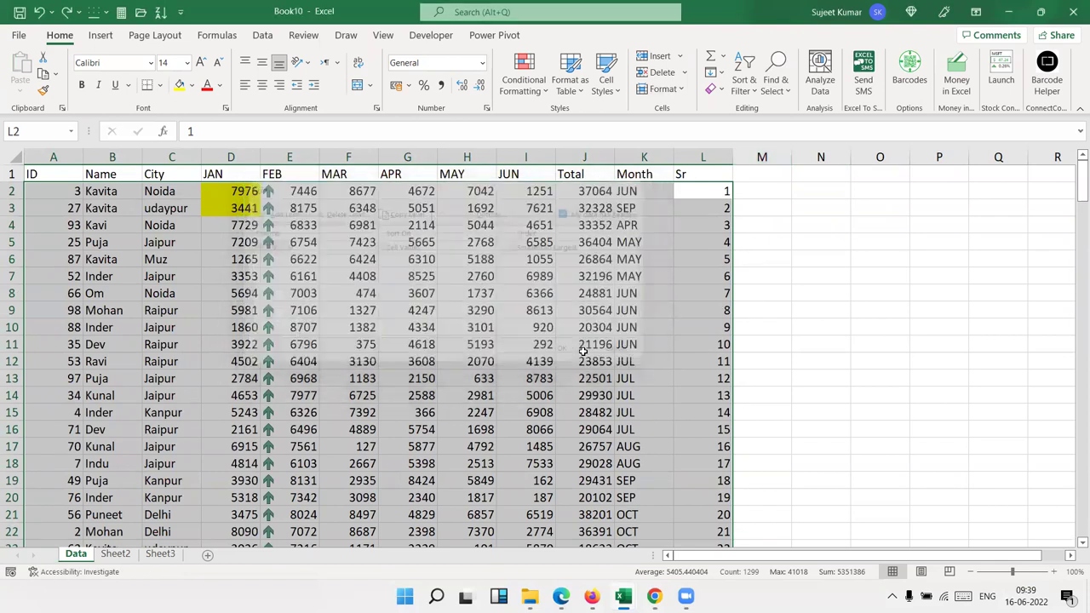
Delete the Sr helper numbers from column L
click(741, 234)
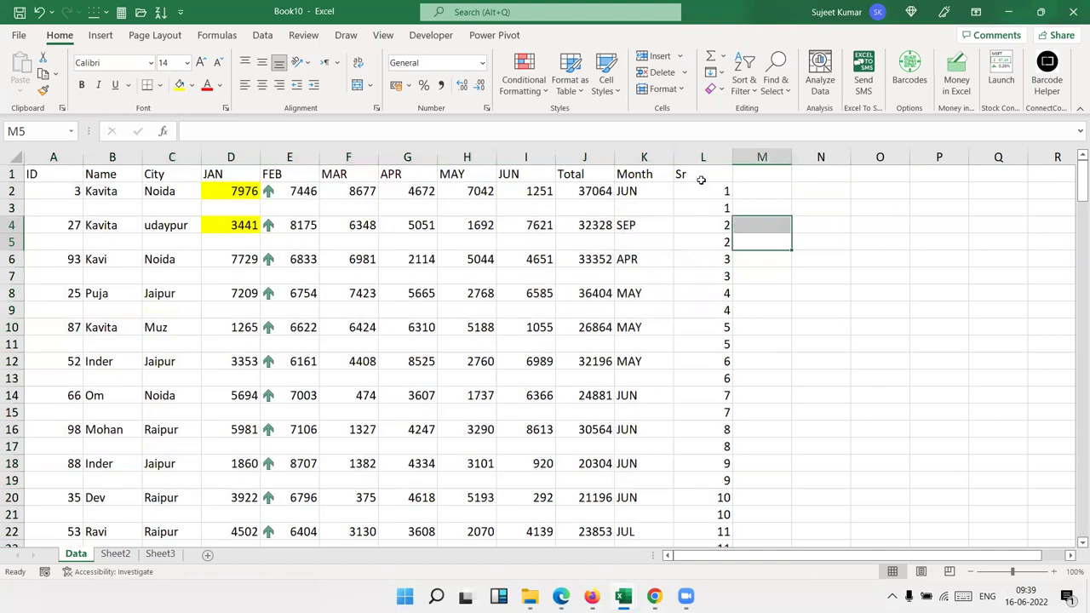
click(700, 156)
key(Delete)
Select the table from A1 across to column K and down through the records
key(Left)
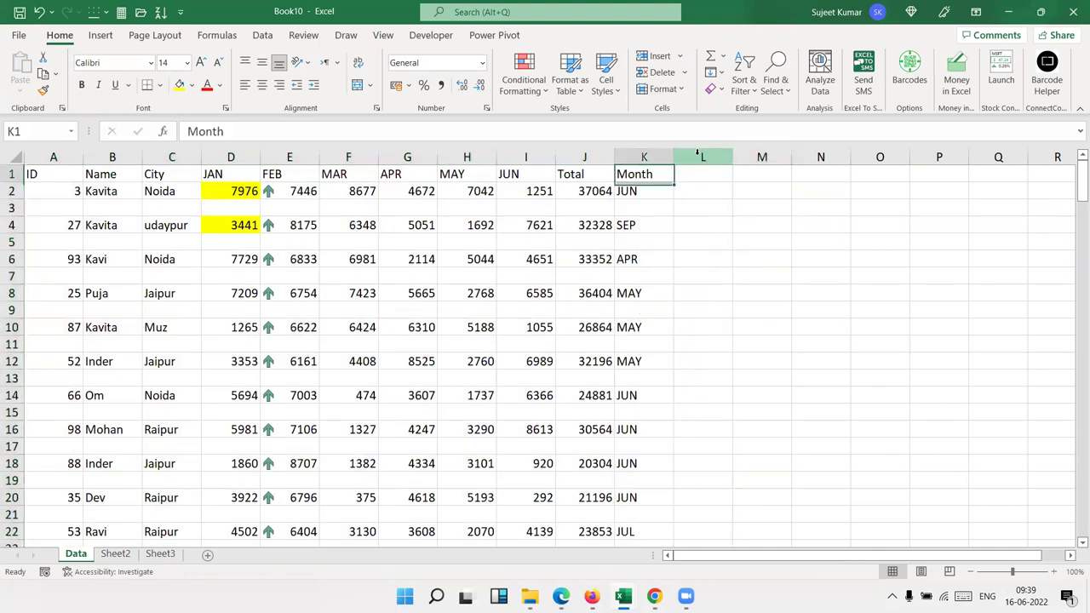
key(ctrl+Home)
key(ctrl+shift+Right)
key(shift+Down)
key(shift+Down)
key(shift+Down)
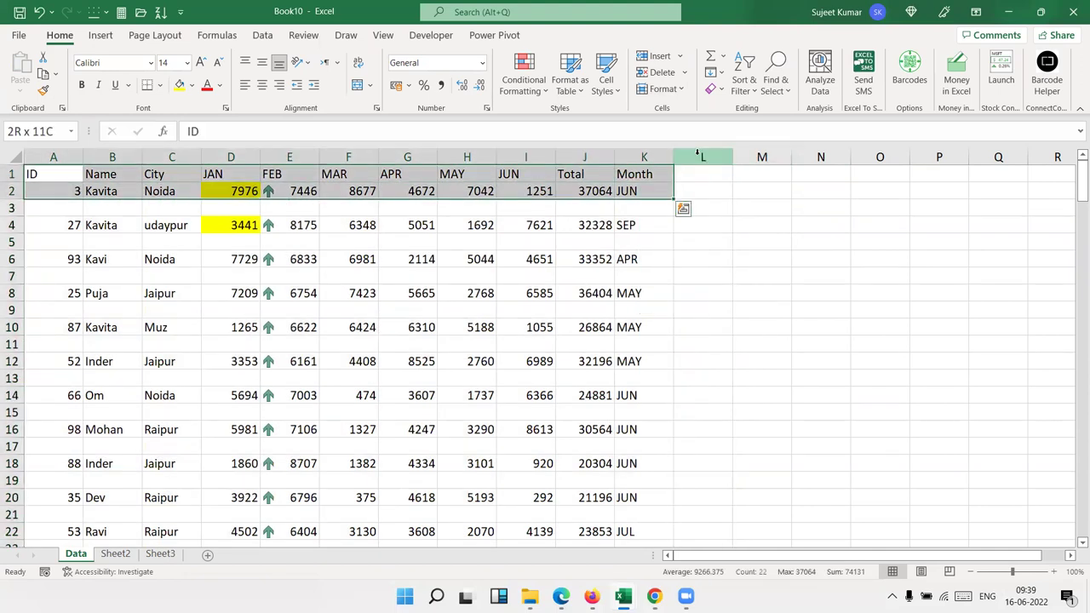
key(shift+Down)
key(shift+Down)
key(shift+Down)
key(shift+Down)
key(shift+Down)
key(shift+Down)
key(shift+Down)
key(shift+Down)
key(shift+Down)
key(shift+Down)
key(shift+Down)
key(shift+Down)
key(shift+Down)
key(shift+Down)
key(shift+Down)
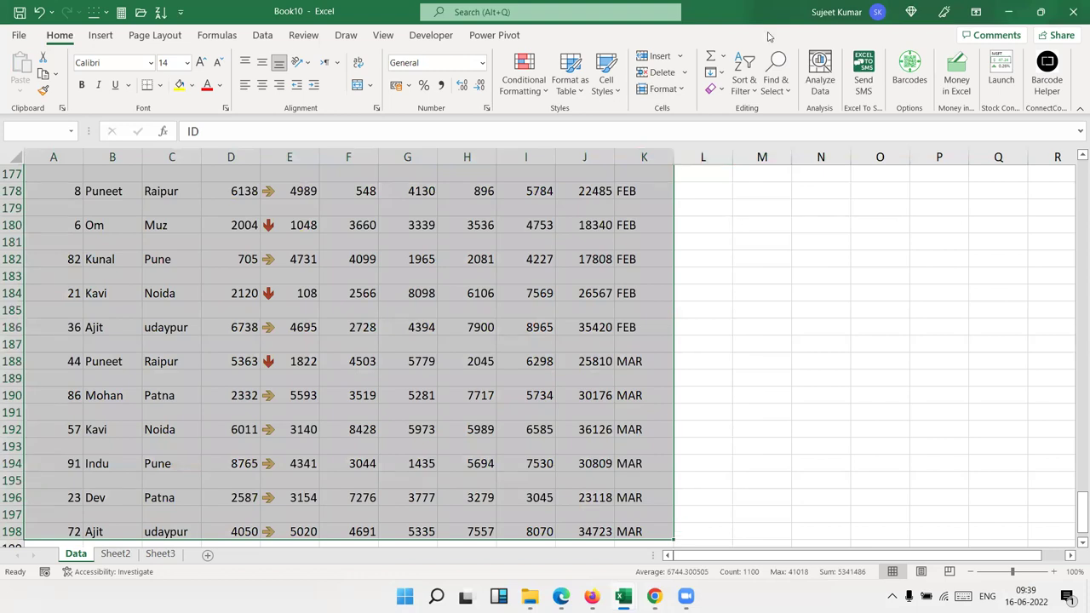
Custom-sort the sales table by ID, Smallest to Largest, and scroll through to check the records
click(745, 77)
click(775, 152)
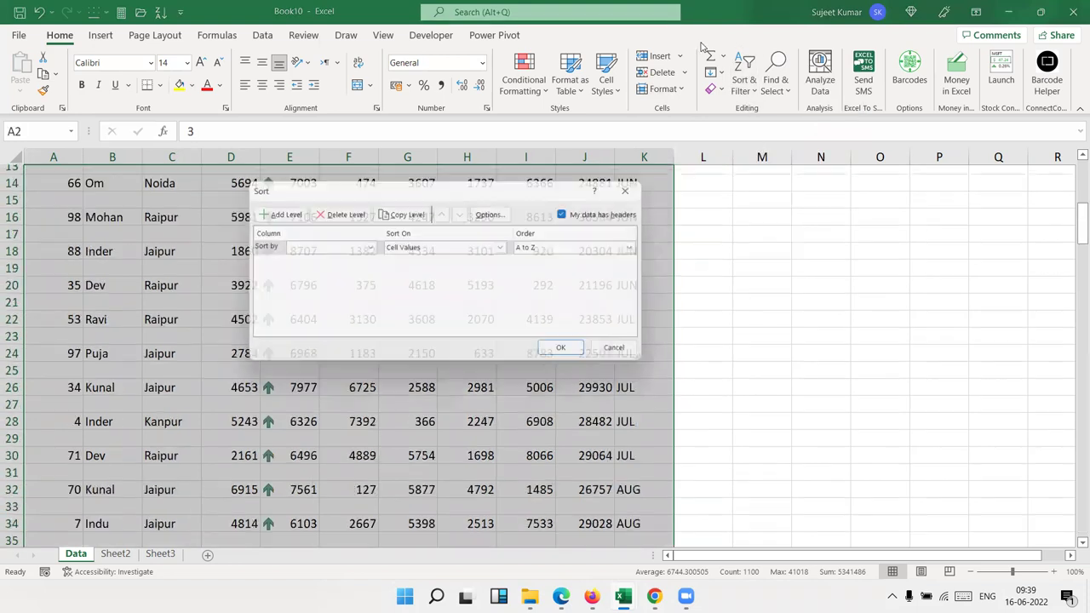
click(321, 246)
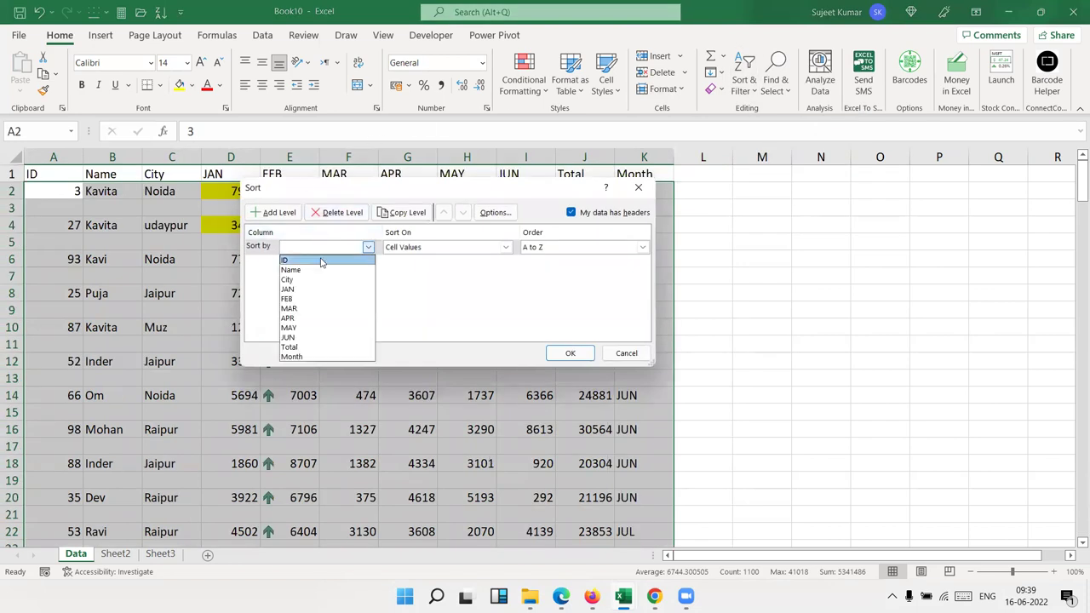
click(320, 259)
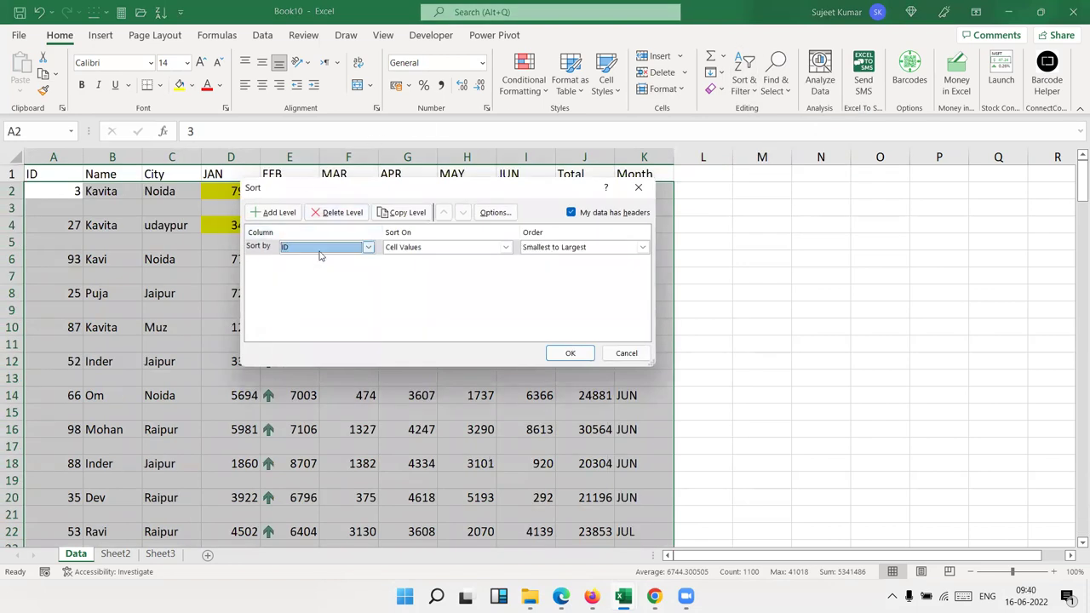
click(321, 248)
click(316, 266)
click(570, 352)
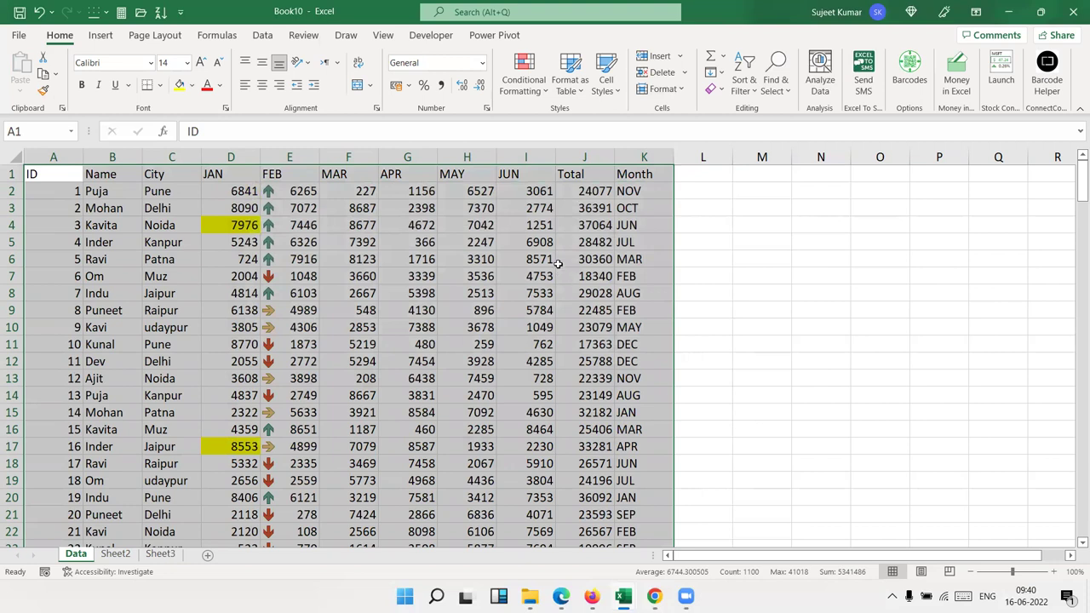
scroll(443, 298, down, 7)
scroll(447, 301, down, 12)
scroll(448, 307, down, 9)
scroll(448, 307, down, 5)
scroll(449, 308, up, 10)
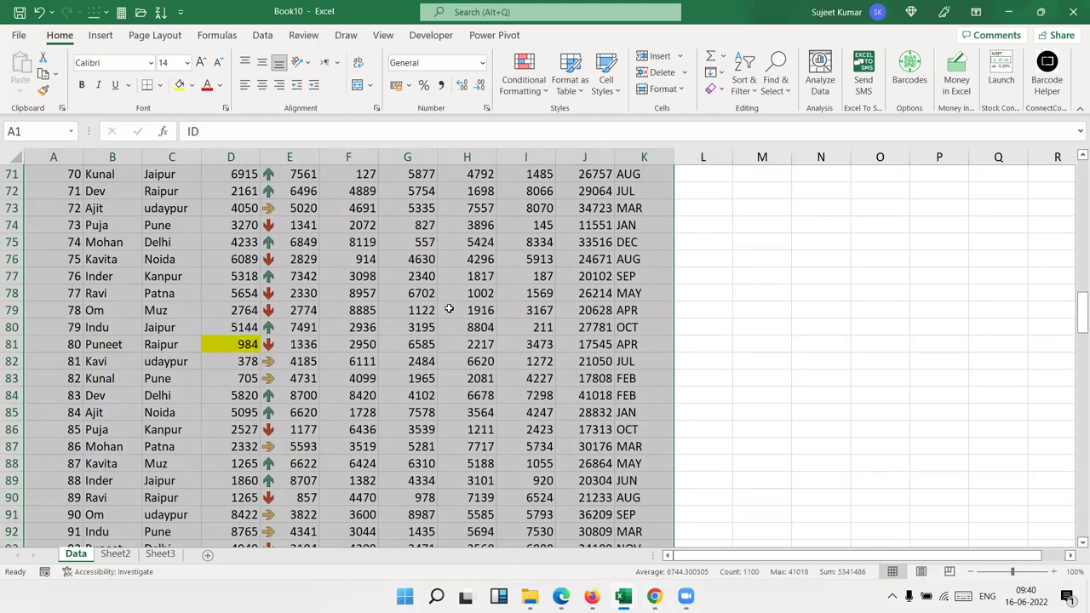
scroll(449, 308, down, 3)
scroll(450, 309, up, 7)
scroll(451, 310, up, 7)
scroll(451, 310, down, 3)
scroll(449, 309, up, 10)
scroll(446, 307, up, 3)
scroll(443, 306, up, 3)
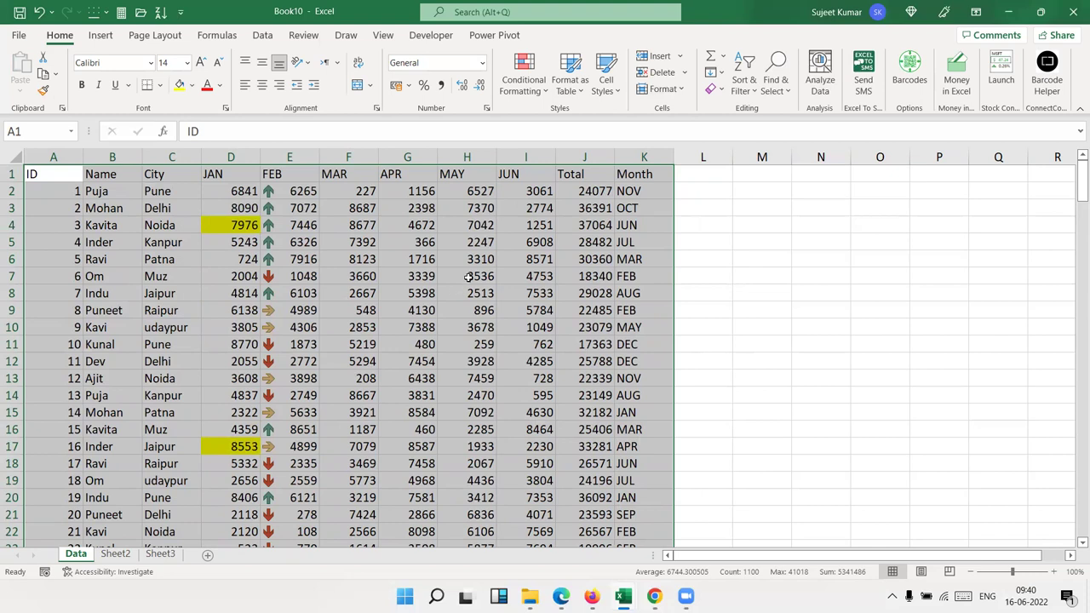
On Sheet3, enter 1, 2, 3, 3, 2, 56, 65, 6, 6, 6 down K3:K12
click(115, 554)
click(161, 553)
click(621, 205)
text(1)
key(Return)
text(2)
key(Return)
text(3)
key(Return)
text(3)
key(Return)
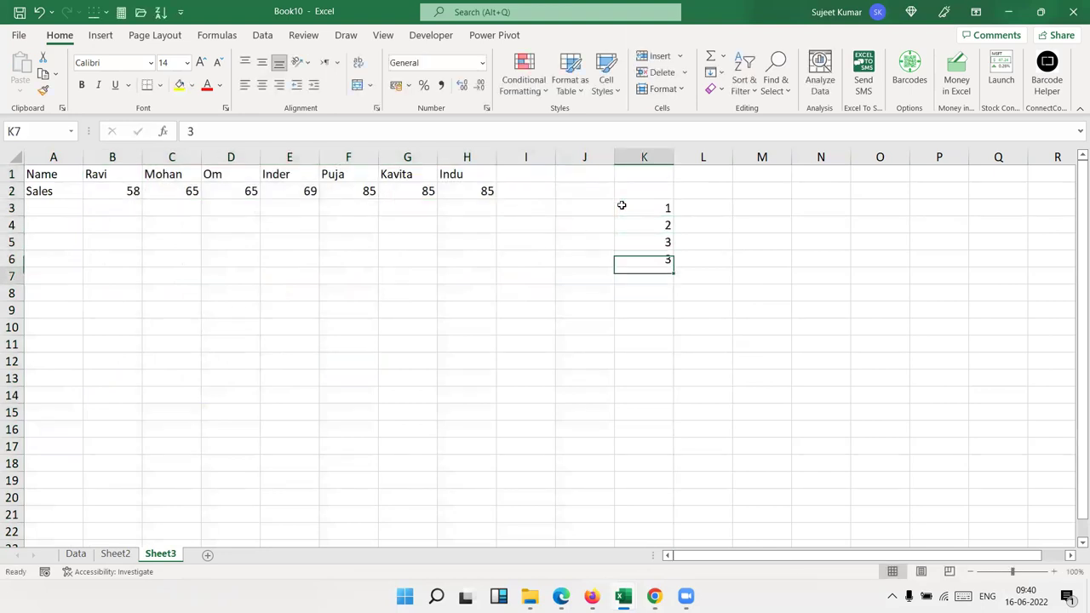
text(2 56 65 6 6 6)
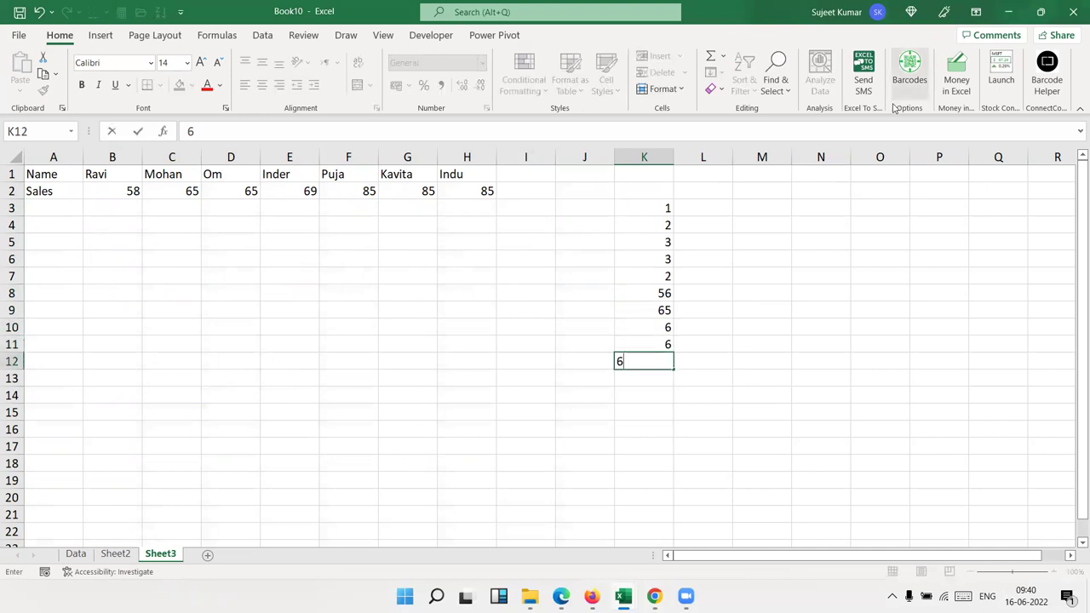
click(763, 173)
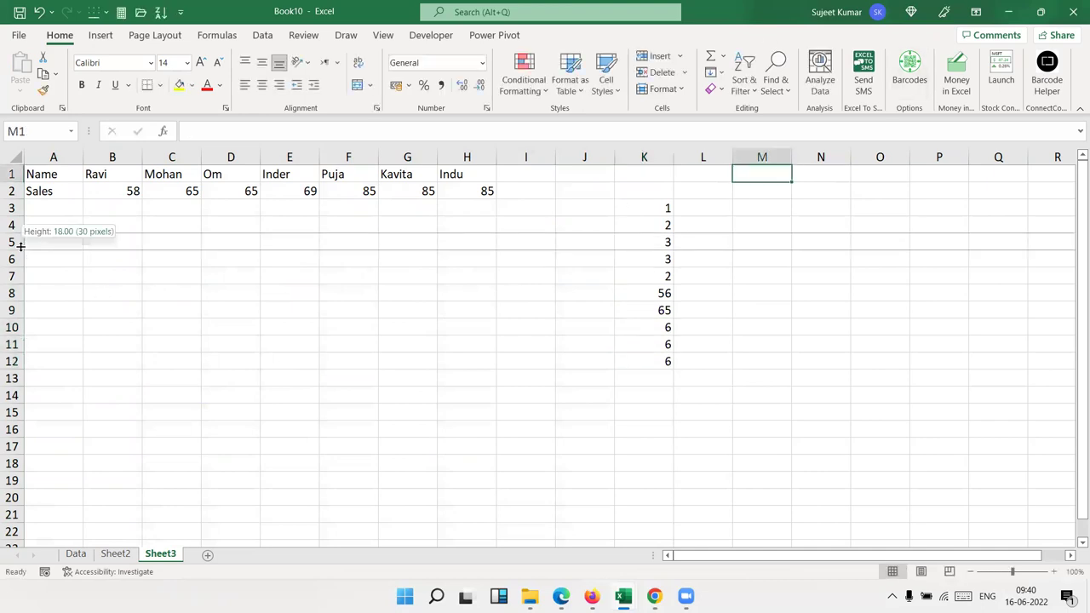
drag(12, 242, 13, 278)
Hide rows 5 to 7 on Sheet3
right_click(13, 278)
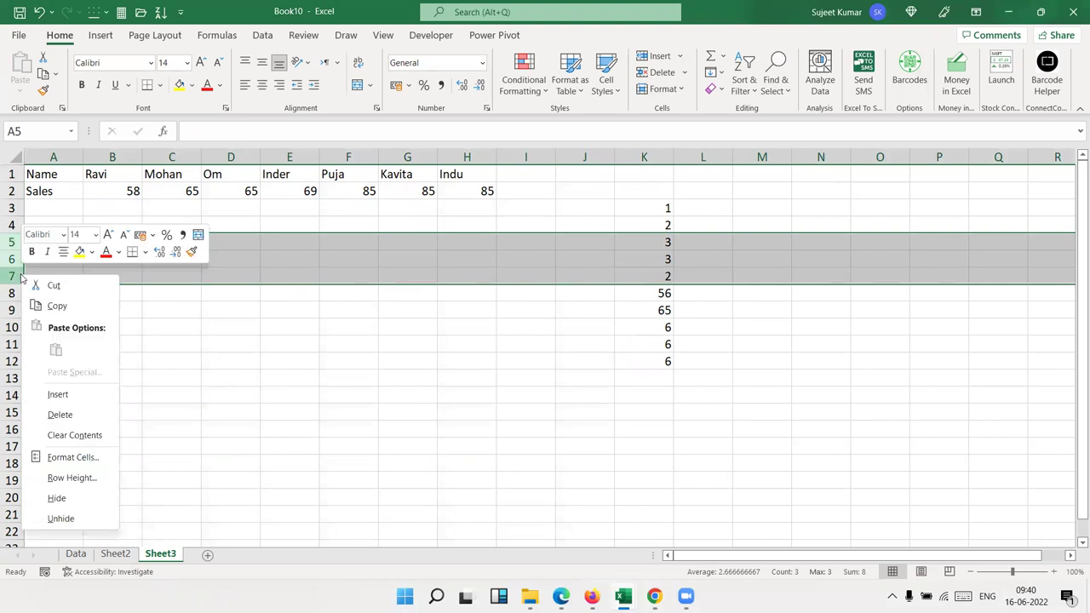
click(53, 500)
click(525, 445)
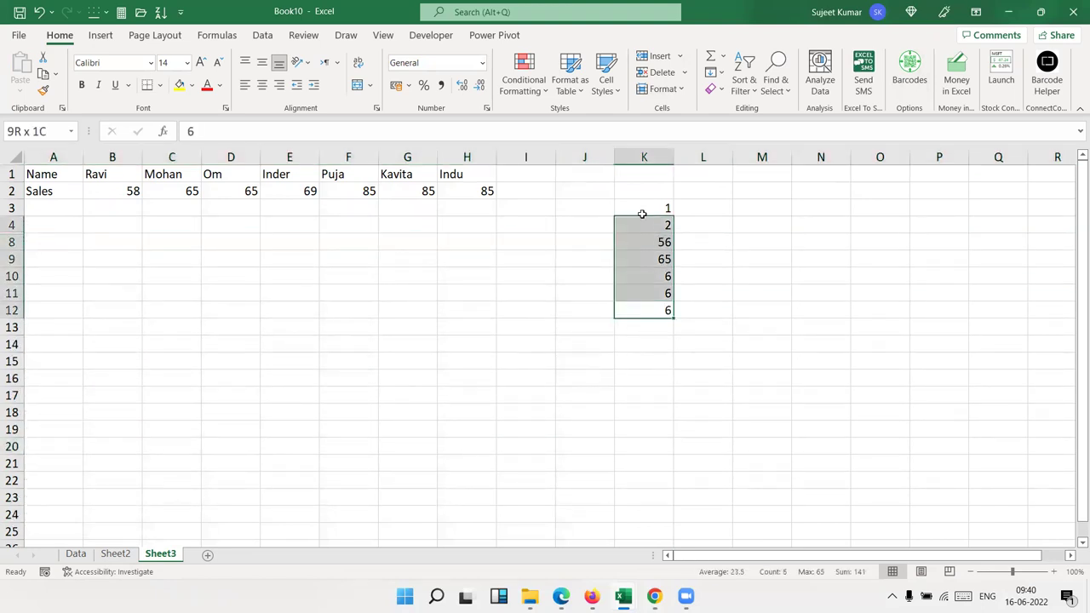
Copy K3:K12 to H16 to show hidden values come along, then clear that paste
drag(663, 311, 641, 209)
key(ctrl+c)
click(460, 383)
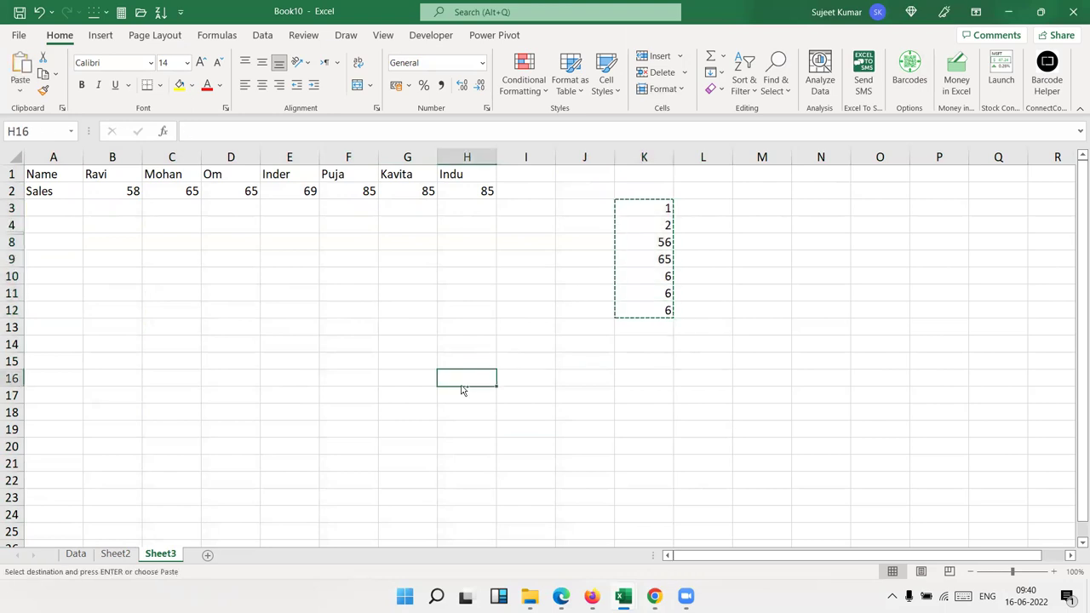
key(ctrl+v)
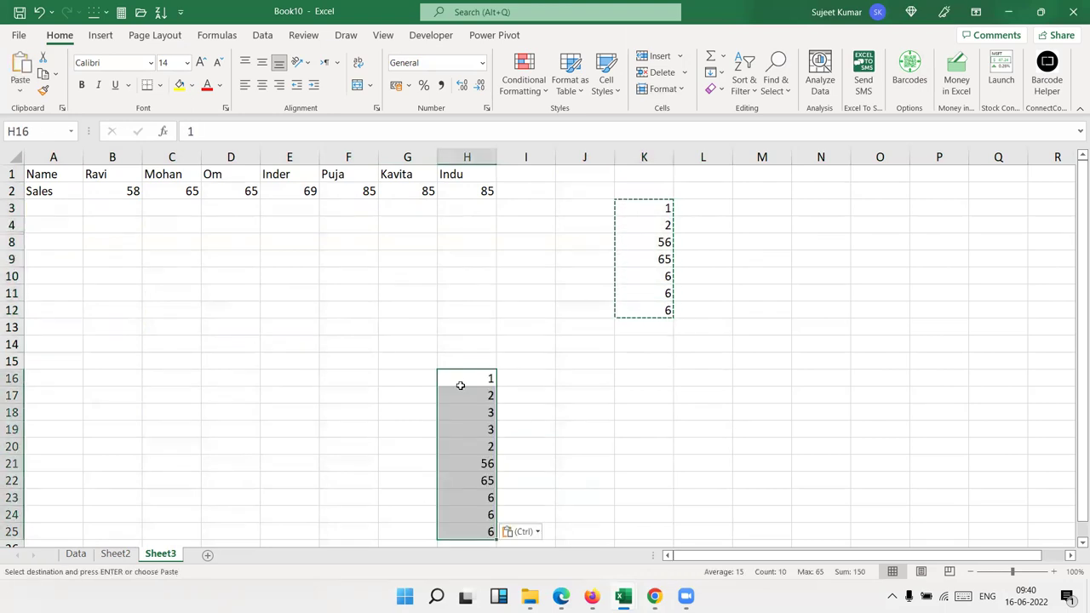
key(Delete)
click(666, 312)
drag(666, 312, 654, 210)
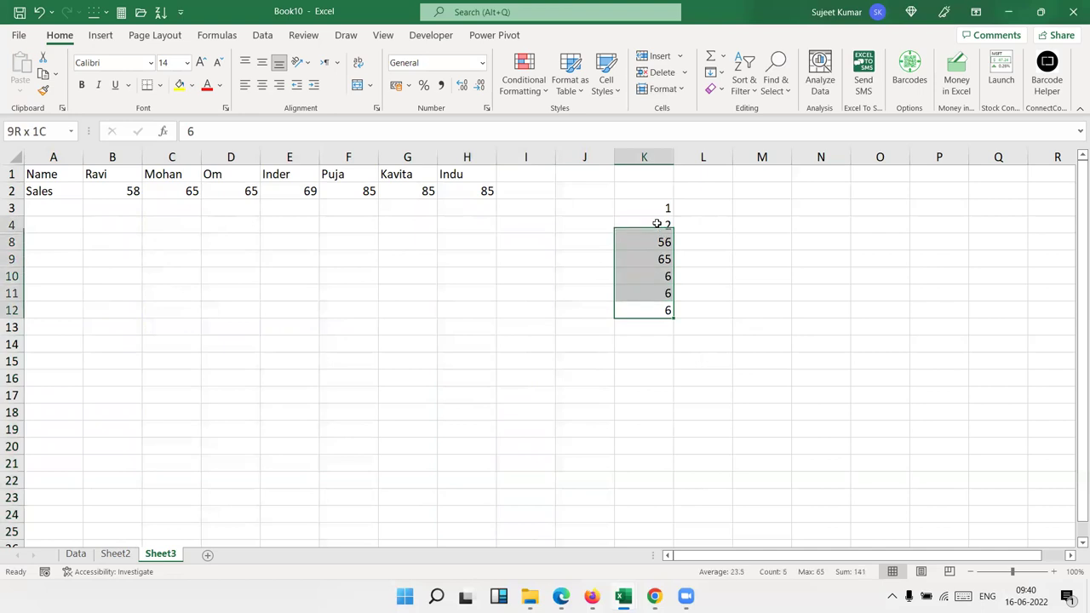
click(754, 92)
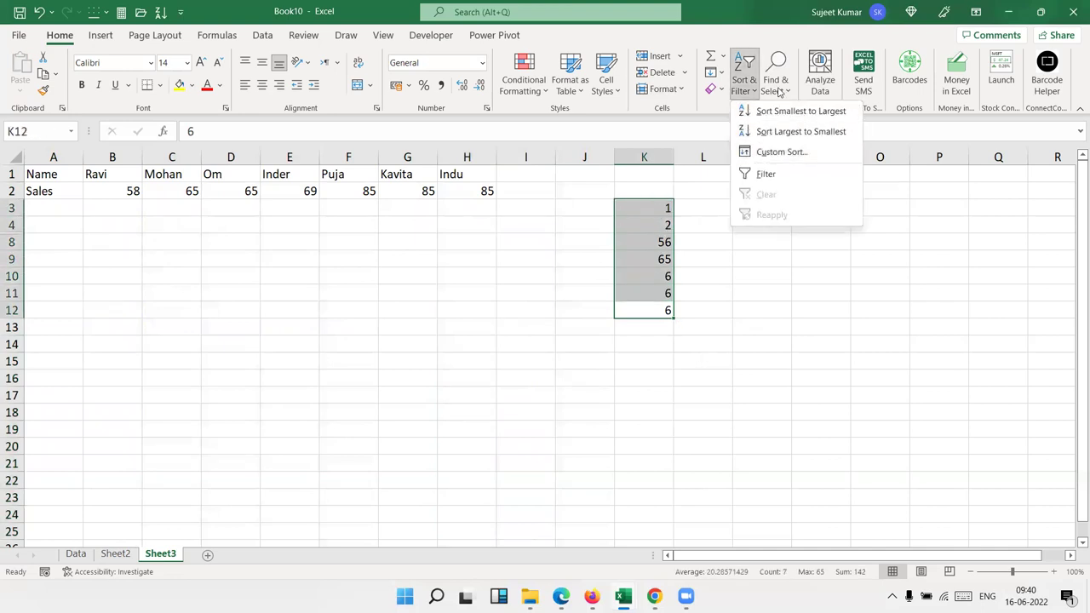
click(777, 89)
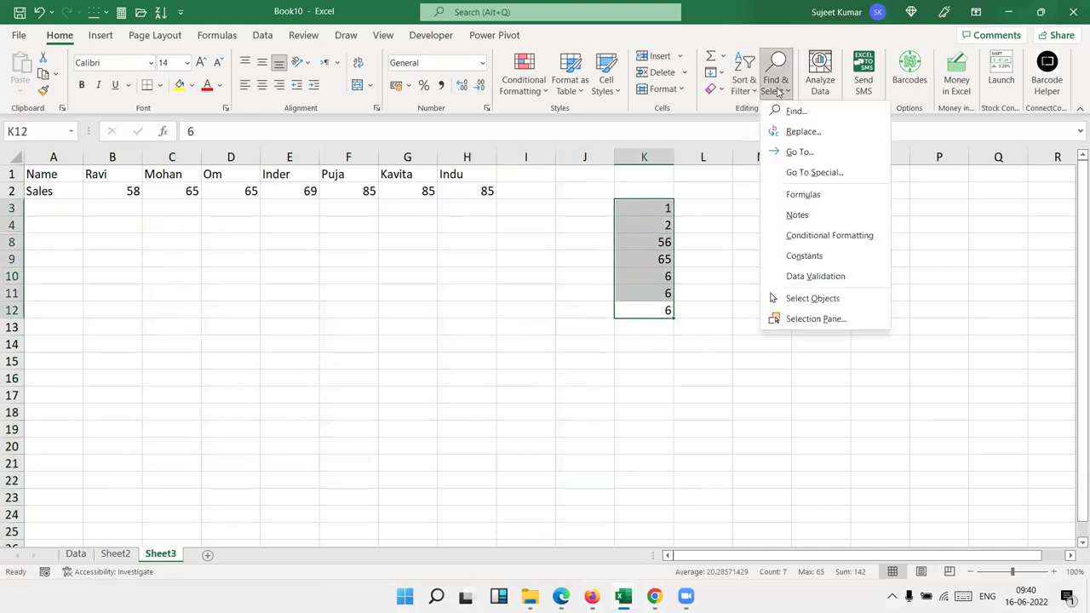
click(815, 173)
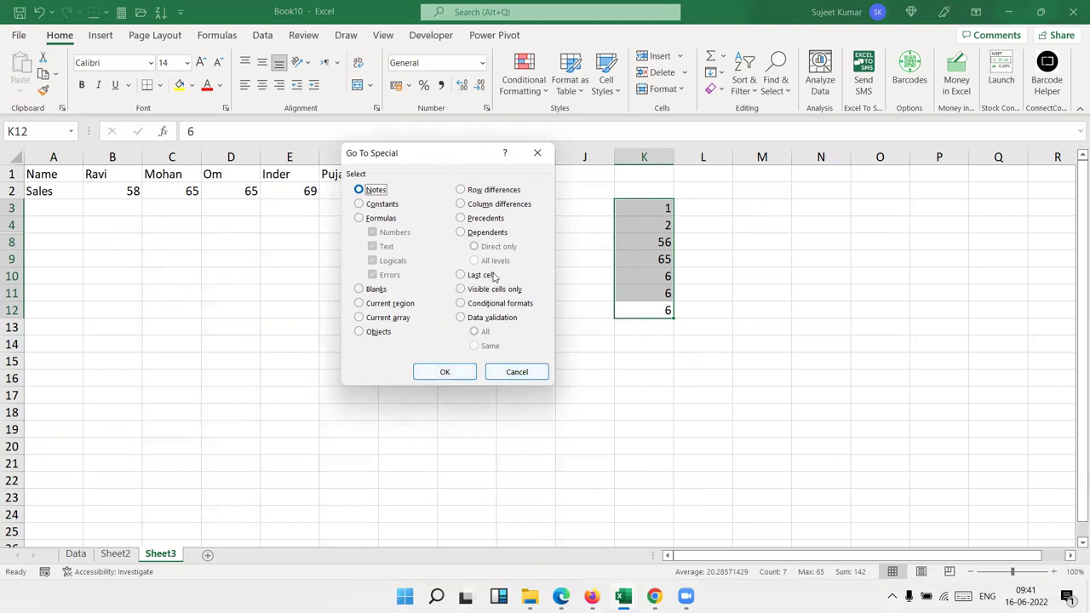
click(483, 293)
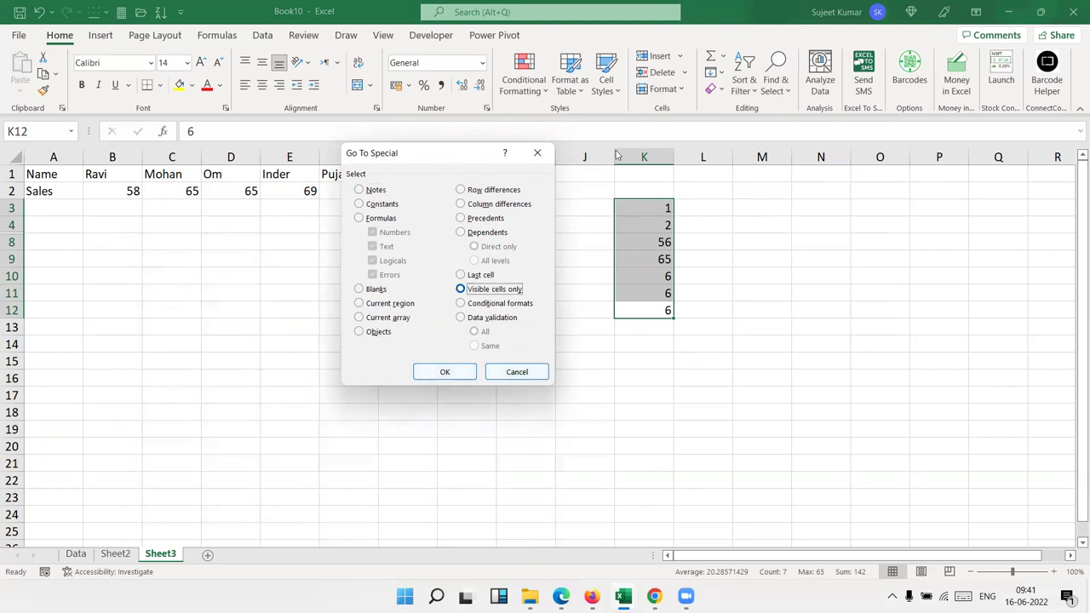
click(445, 372)
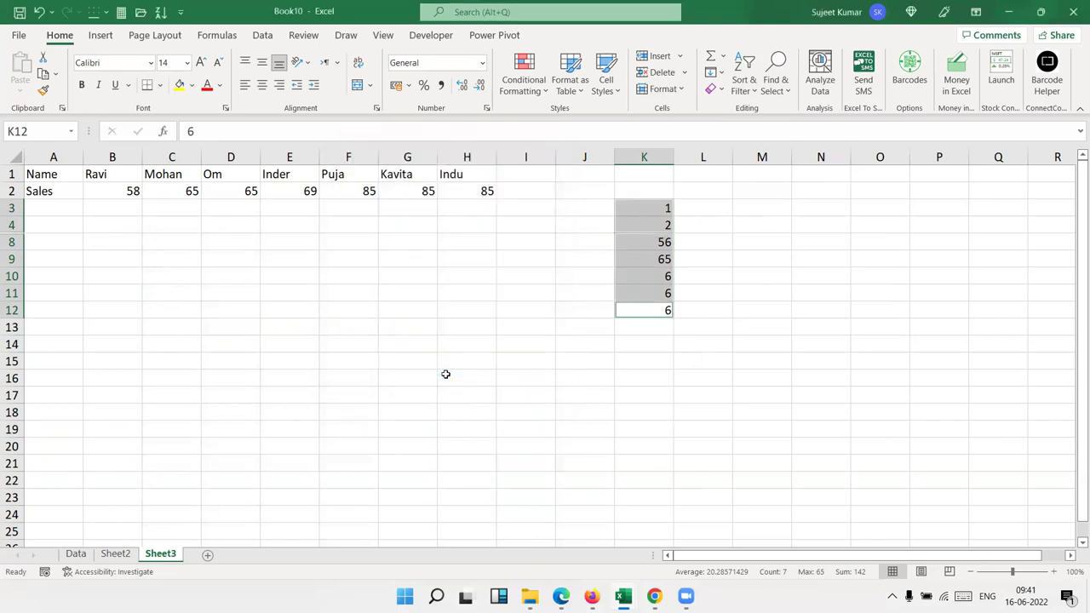
key(ctrl+c)
click(404, 362)
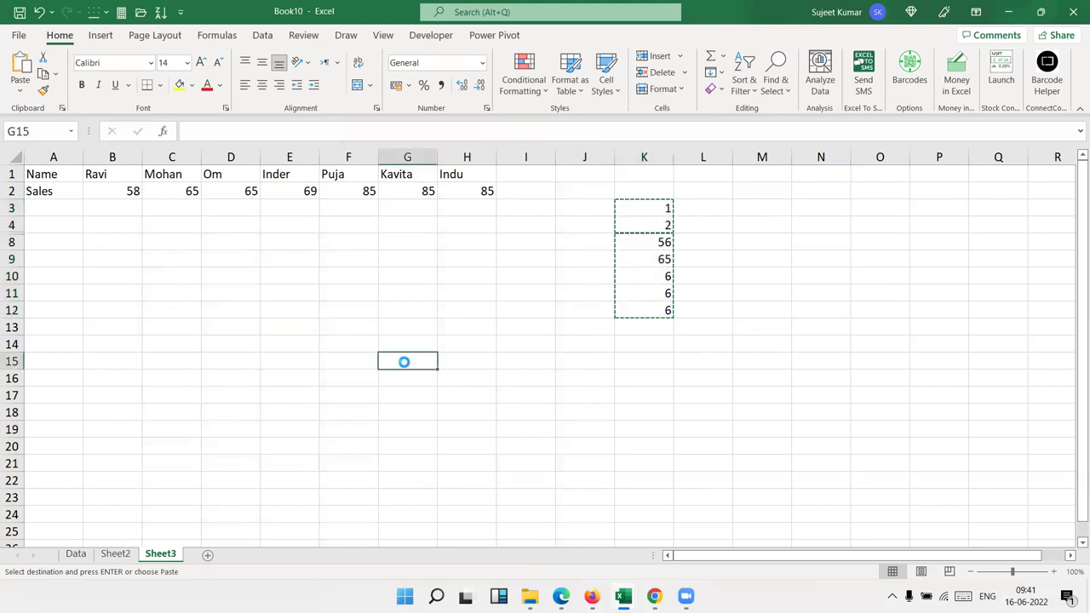
key(ctrl+v)
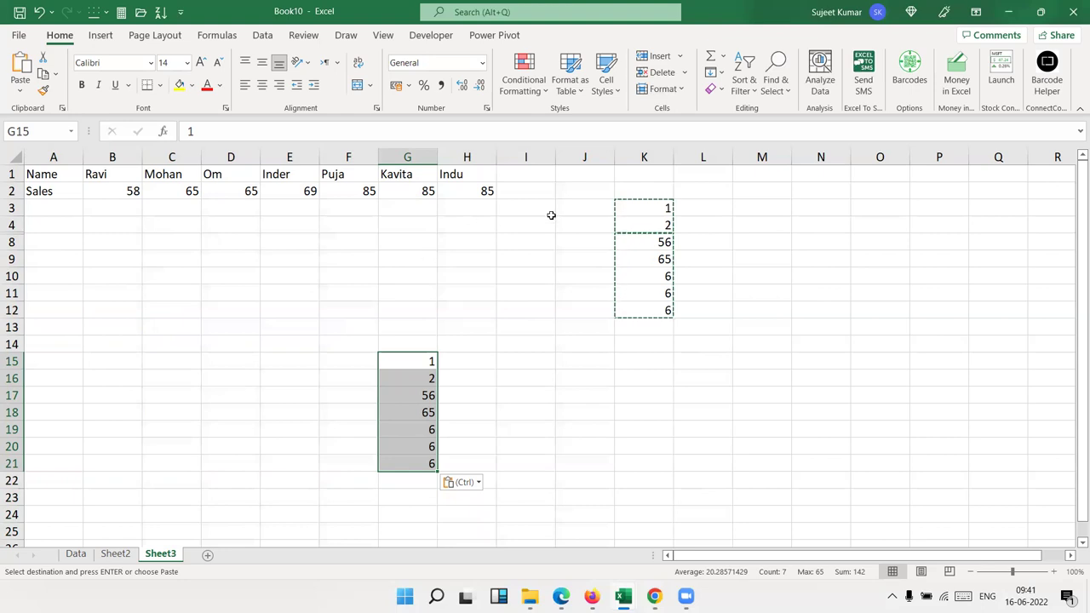
click(537, 281)
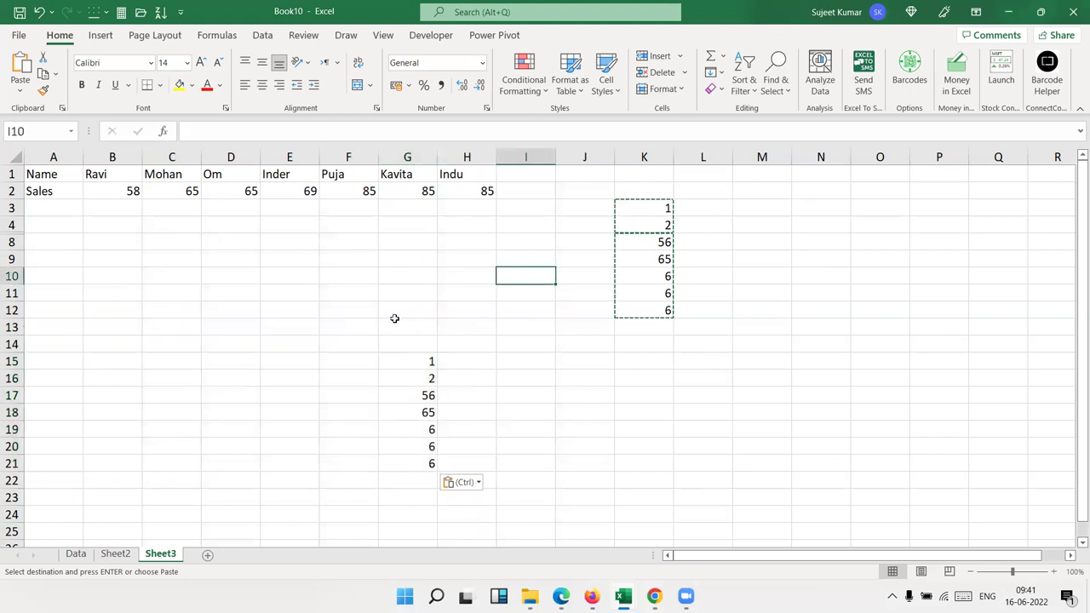
drag(394, 324, 466, 481)
Delete the pasted numbers and the values in column K
key(Delete)
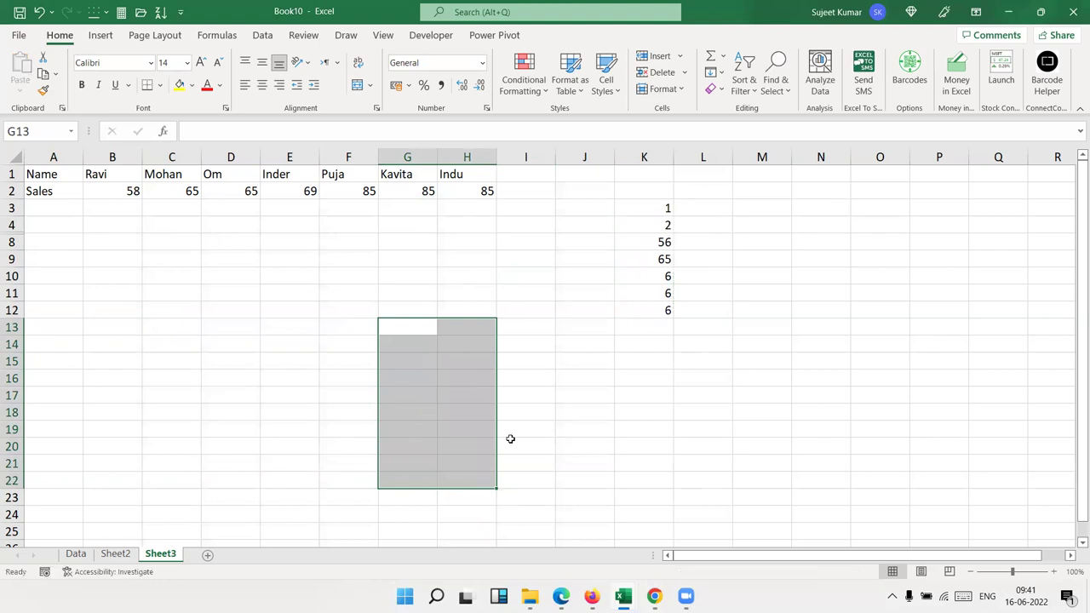
drag(621, 315, 630, 192)
key(Delete)
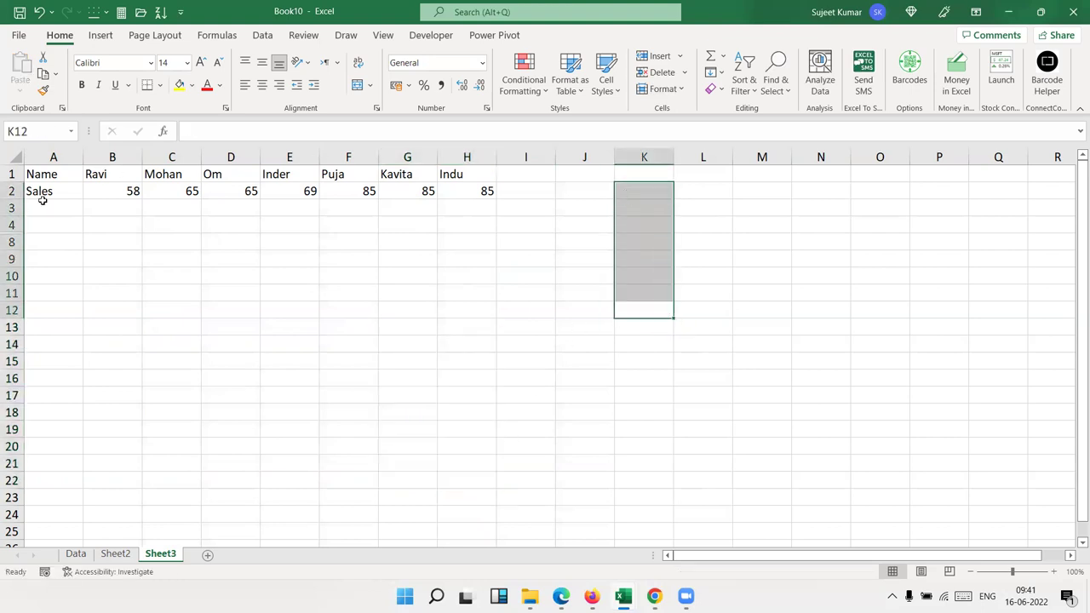
Unhide rows 5 to 7 and click cell C8
drag(12, 224, 7, 256)
right_click(8, 256)
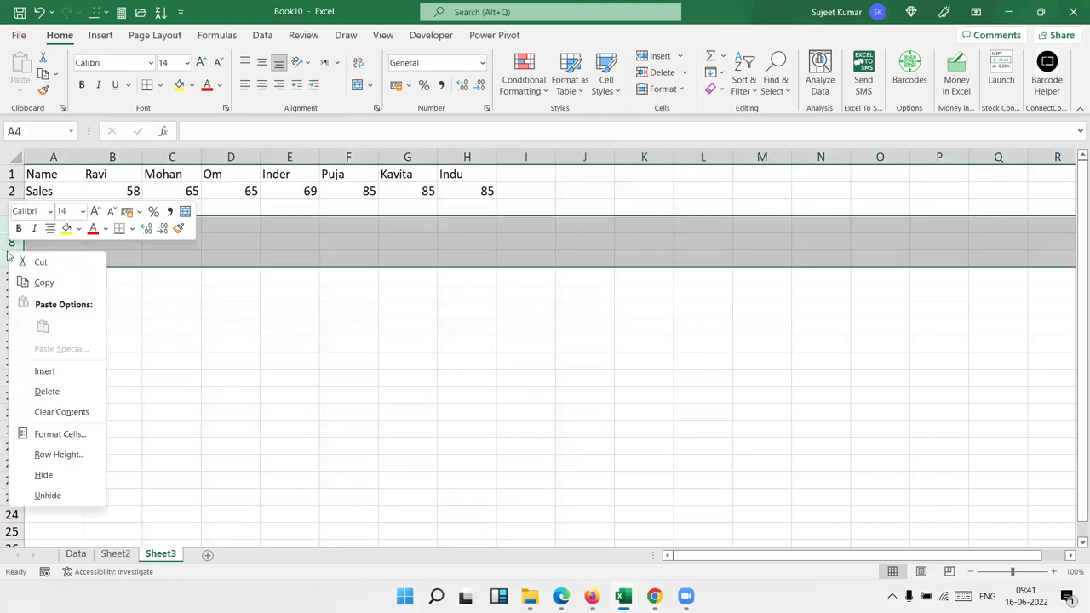
click(43, 494)
click(160, 289)
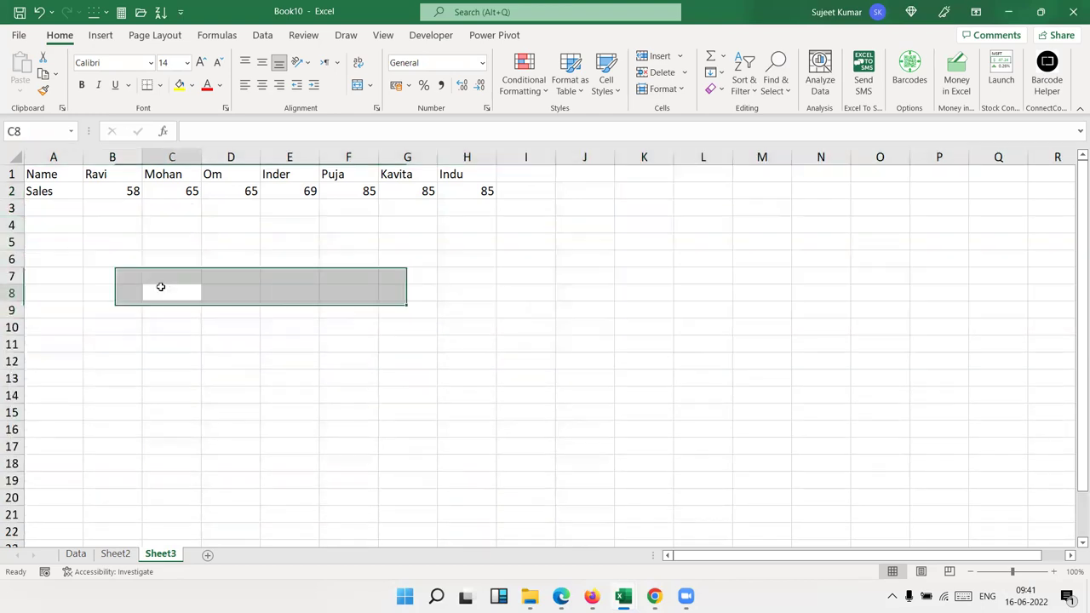